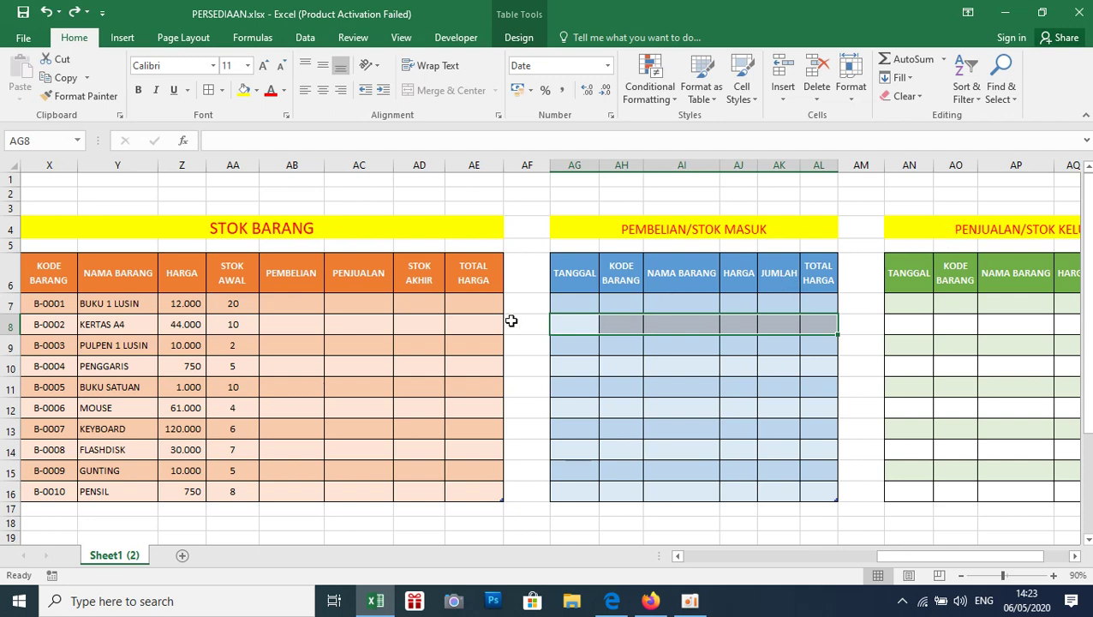
Try a trial code in the first purchase KODE BARANG cell, then clear it
click(288, 311)
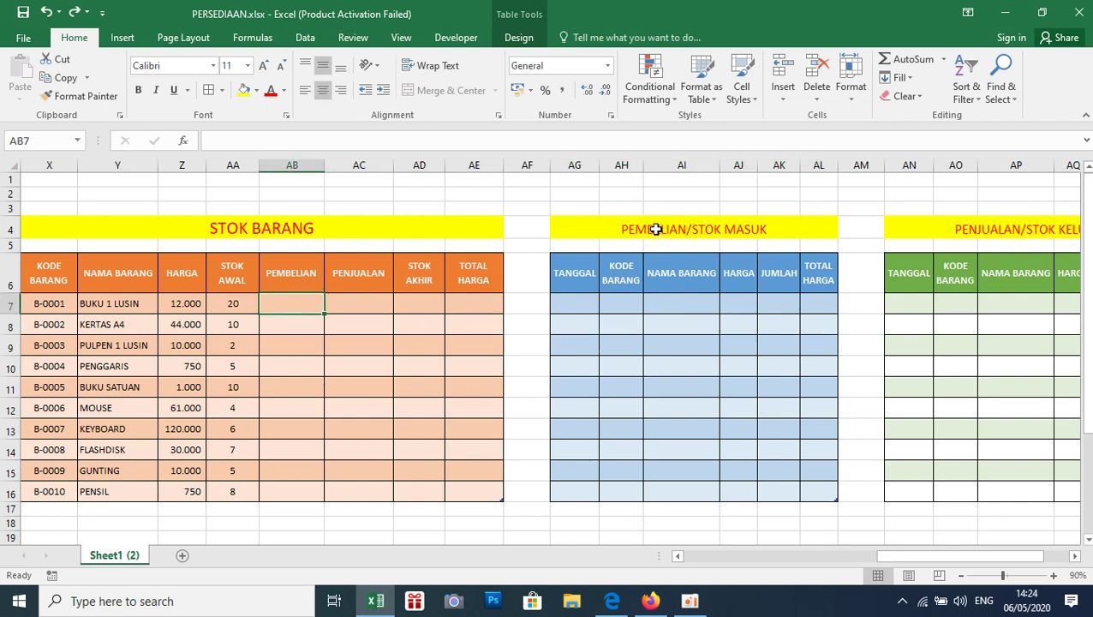
click(660, 305)
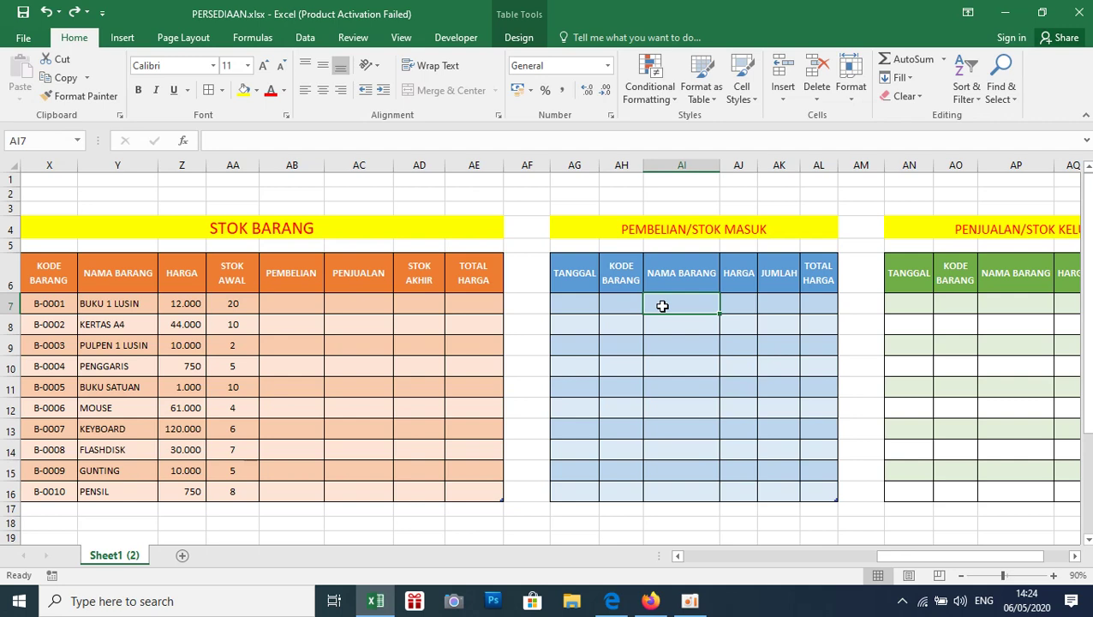
click(615, 305)
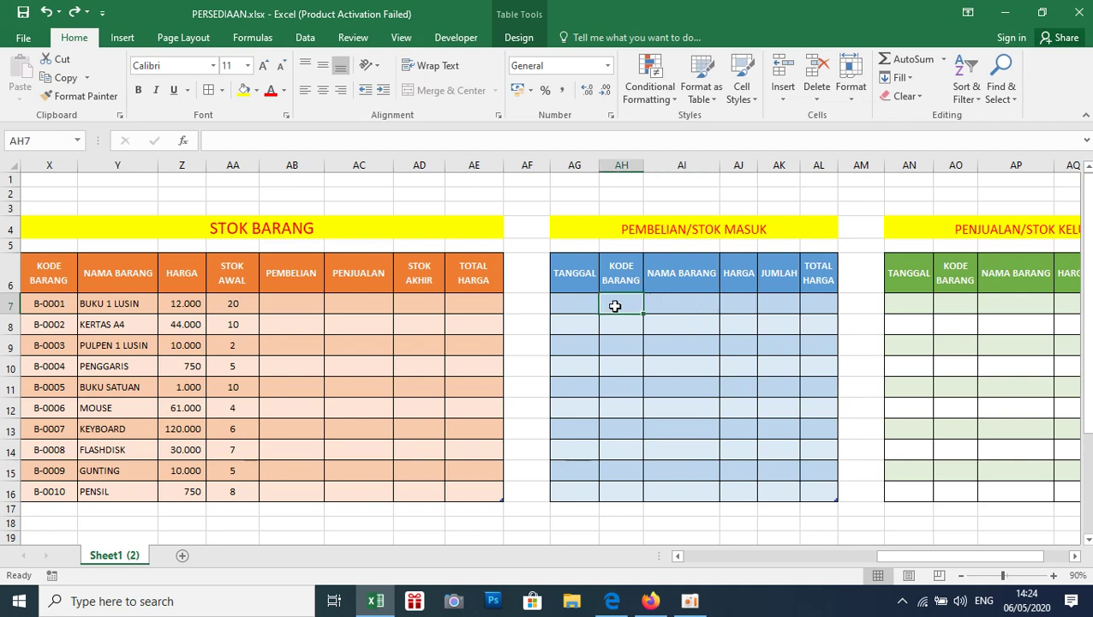
text(B)
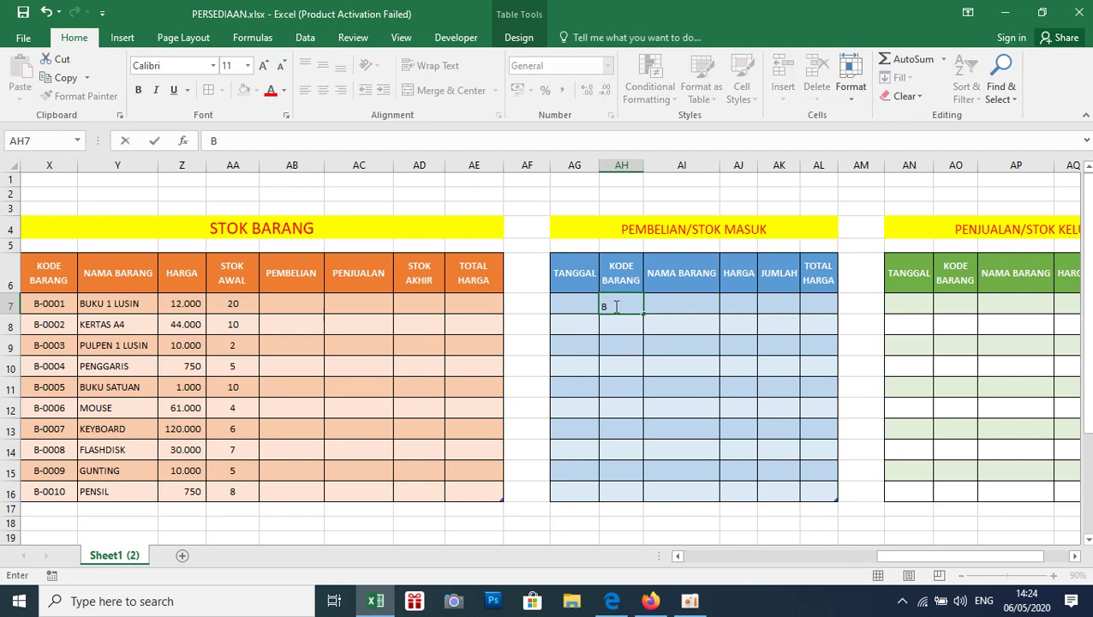
click(119, 304)
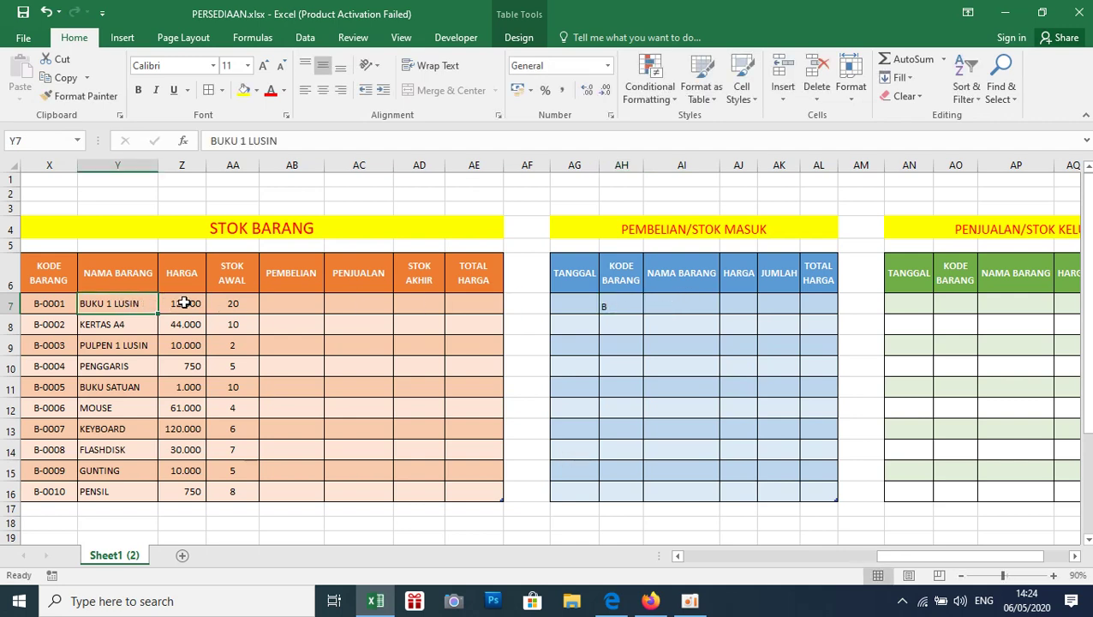
click(623, 303)
key(Delete)
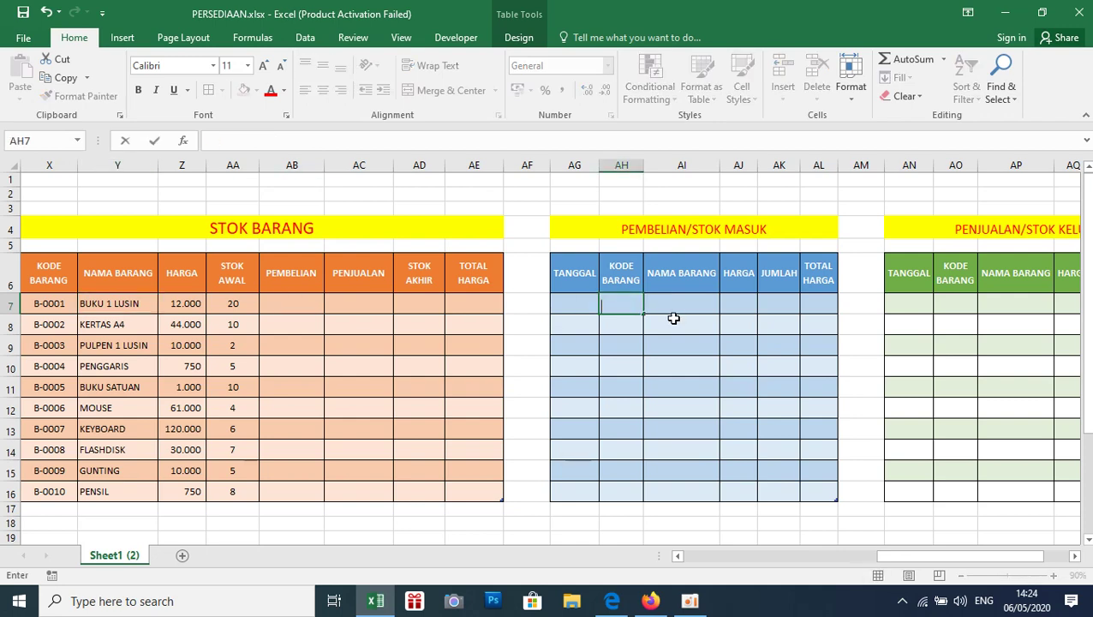
click(679, 308)
Enter a VLOOKUP in AI7 on KODE BARANG against Table1 KODE BARANG:HARGA, column 2, FALSE
text(=)
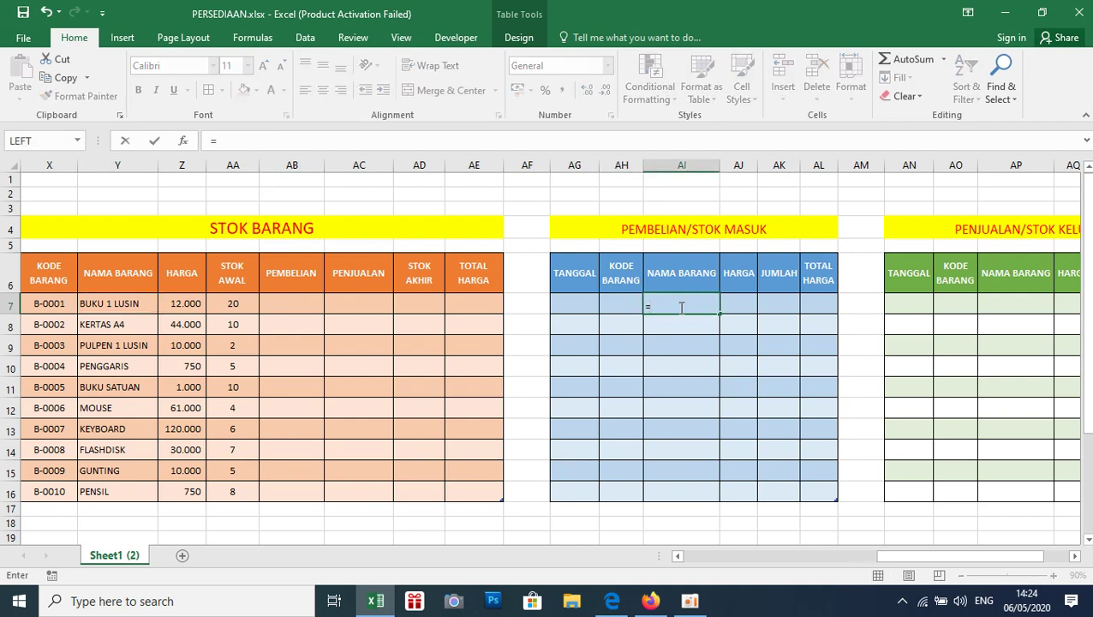
text(VL)
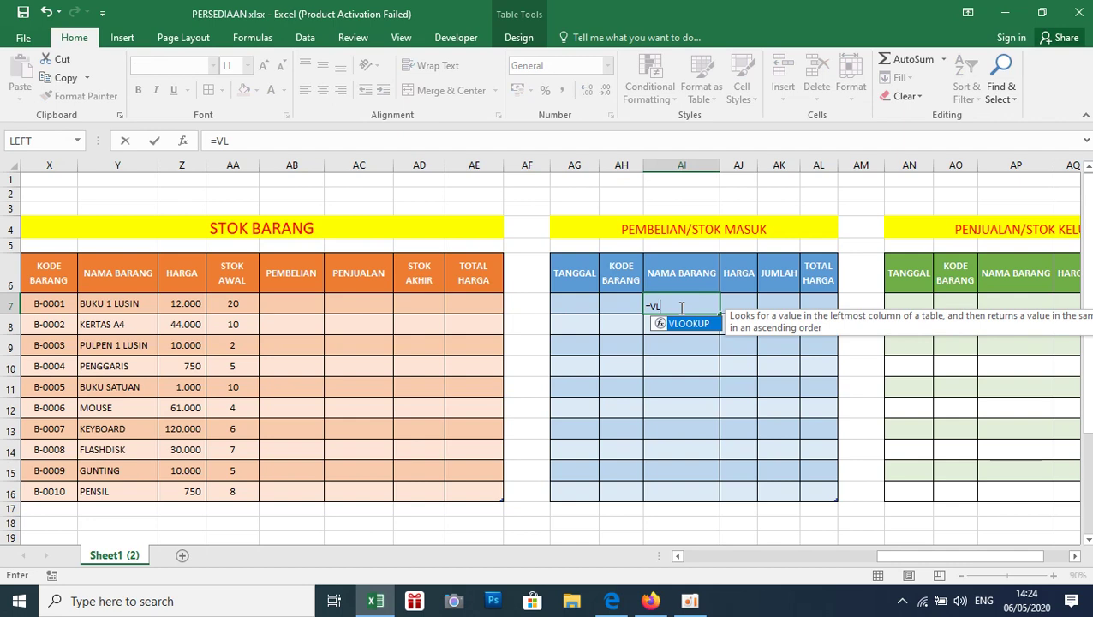
key(Tab)
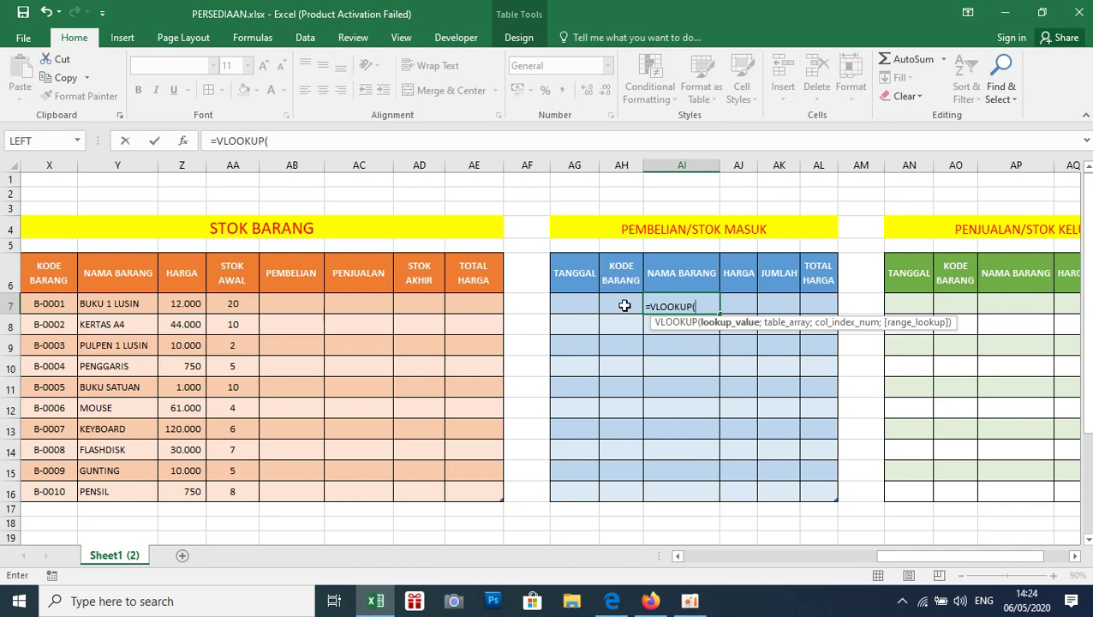
click(622, 308)
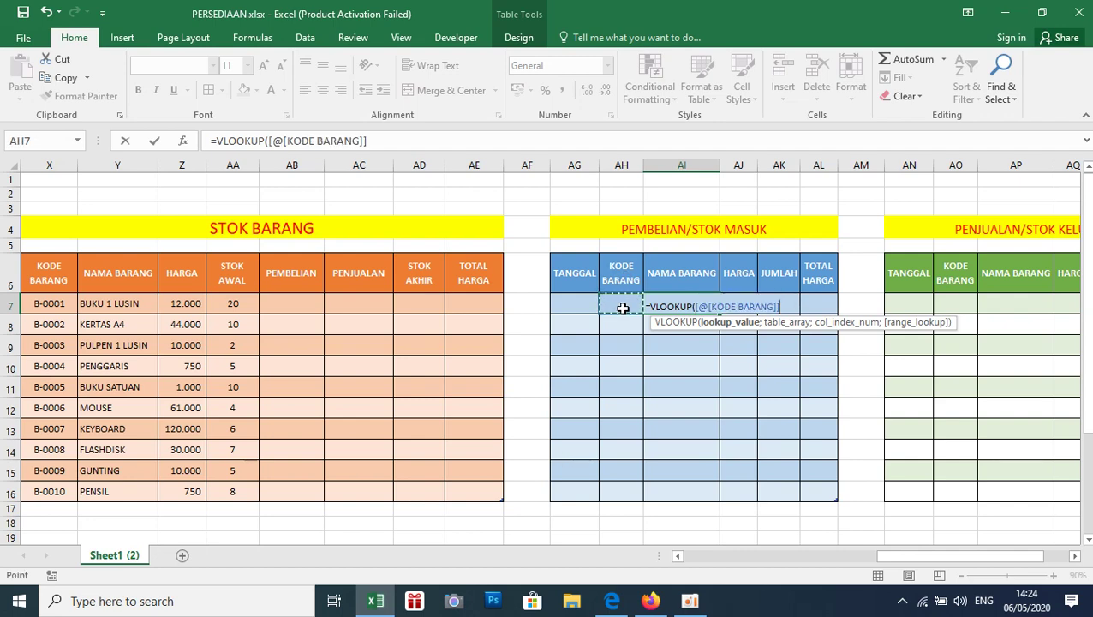
text(;)
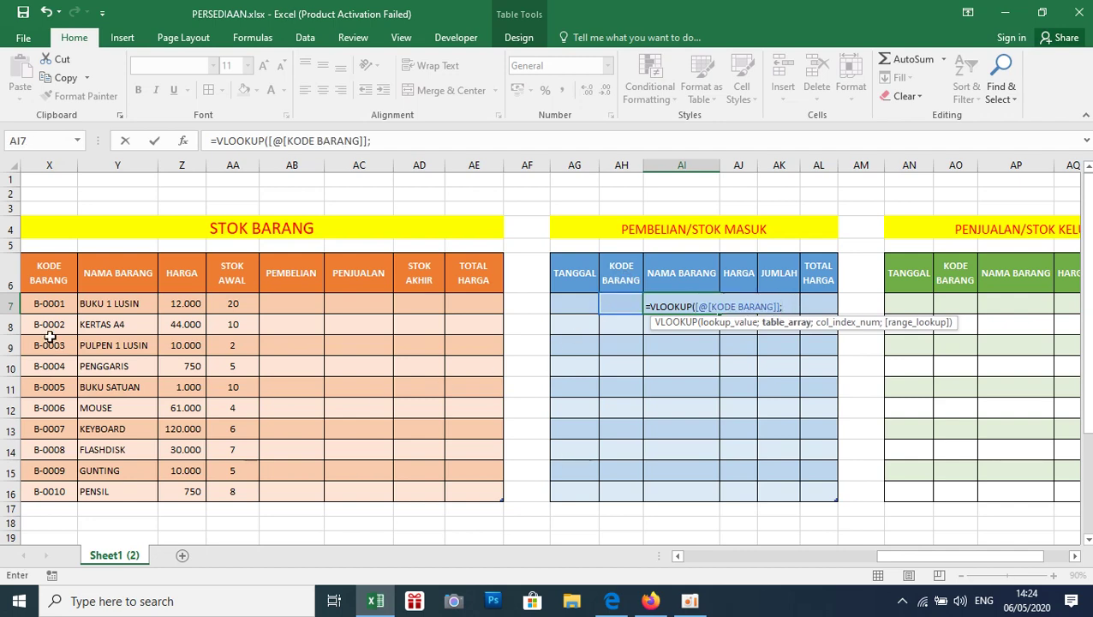
drag(41, 303, 194, 489)
text(;)
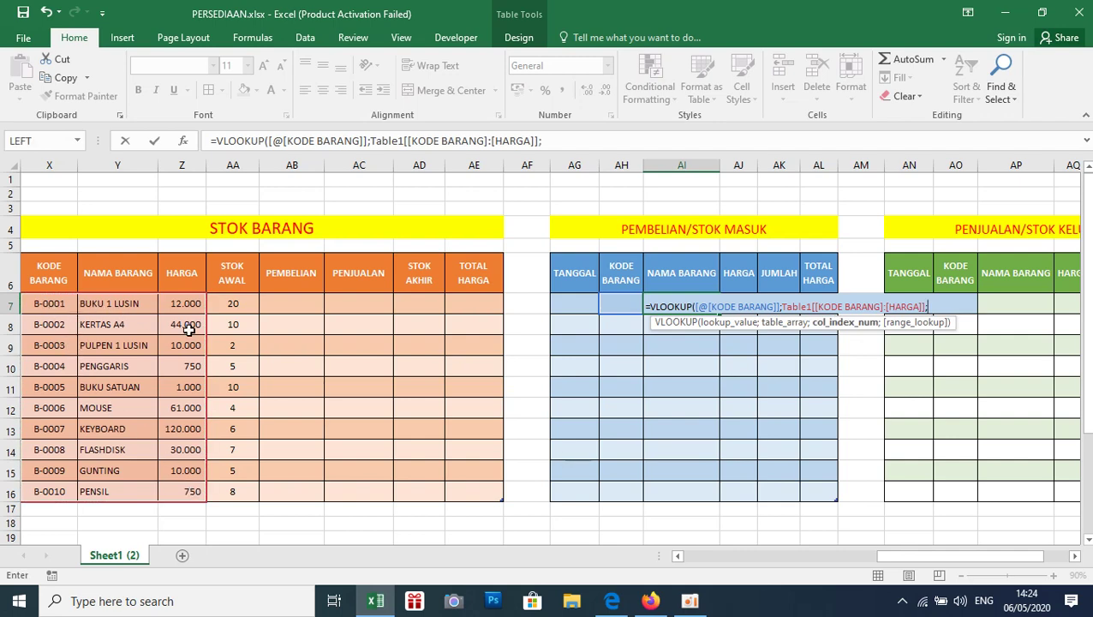
text(2)
text(;)
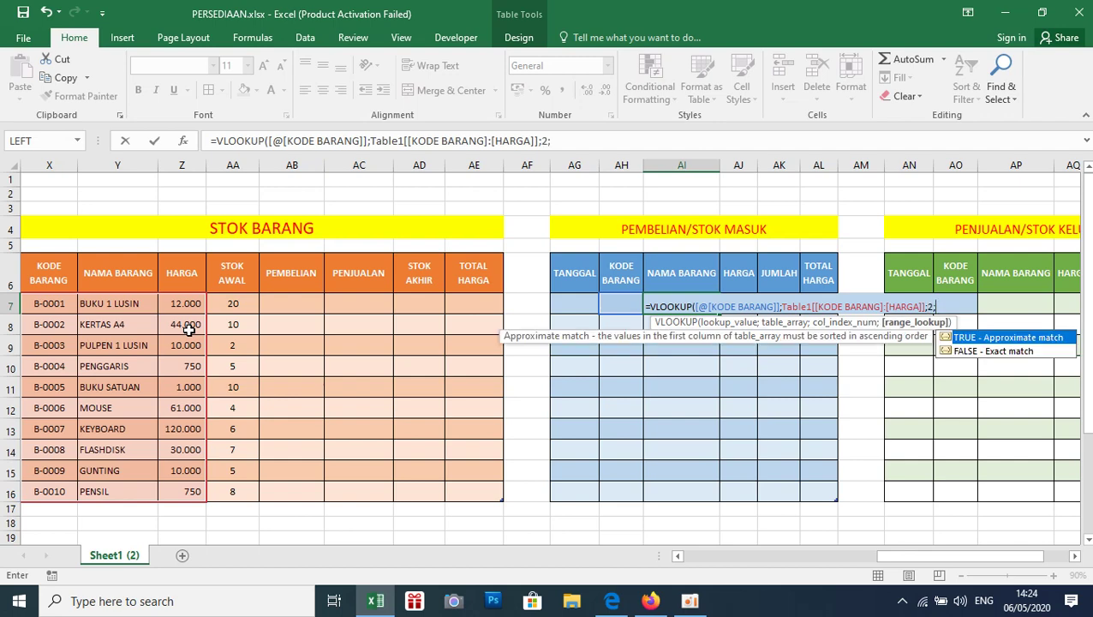
key(Down)
key(Tab)
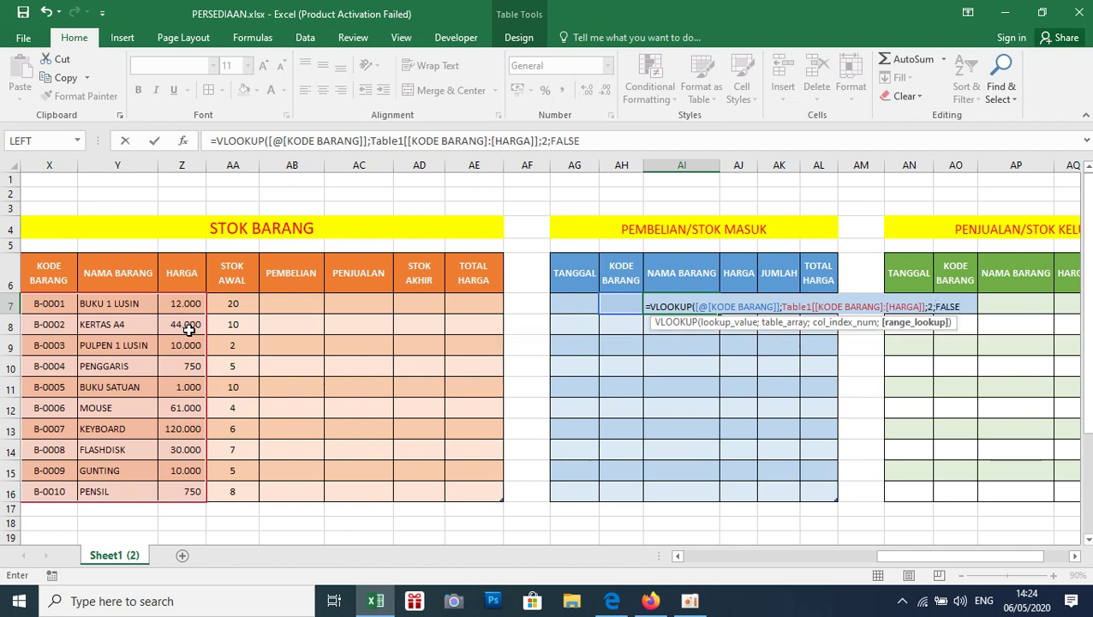
key(Return)
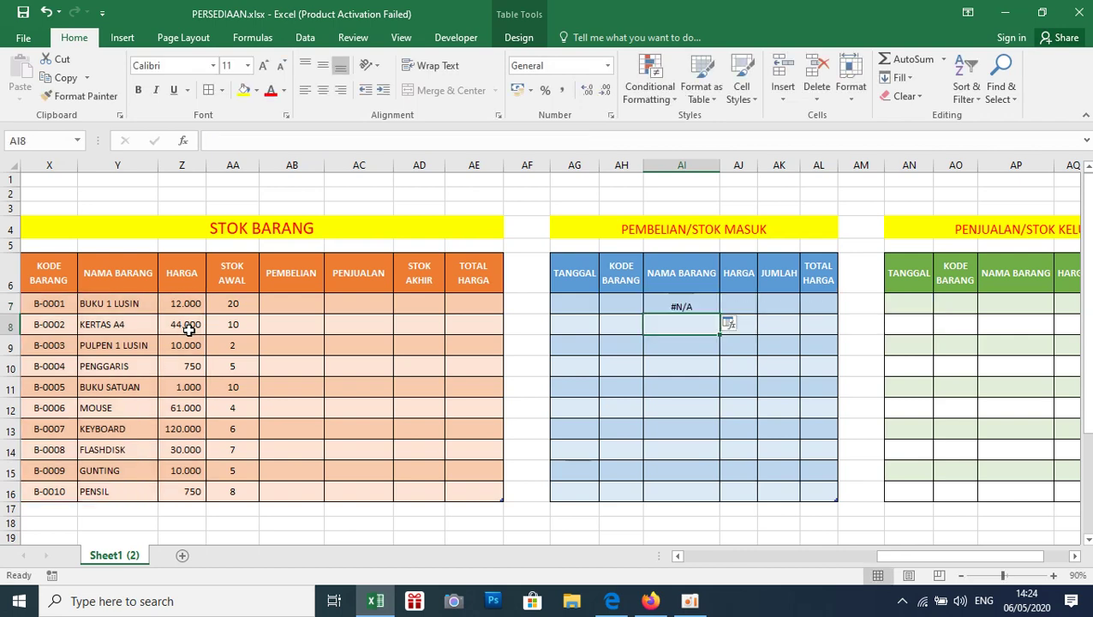
Copy the AI7 name lookup down the NAMA BARANG column to row 16
click(629, 306)
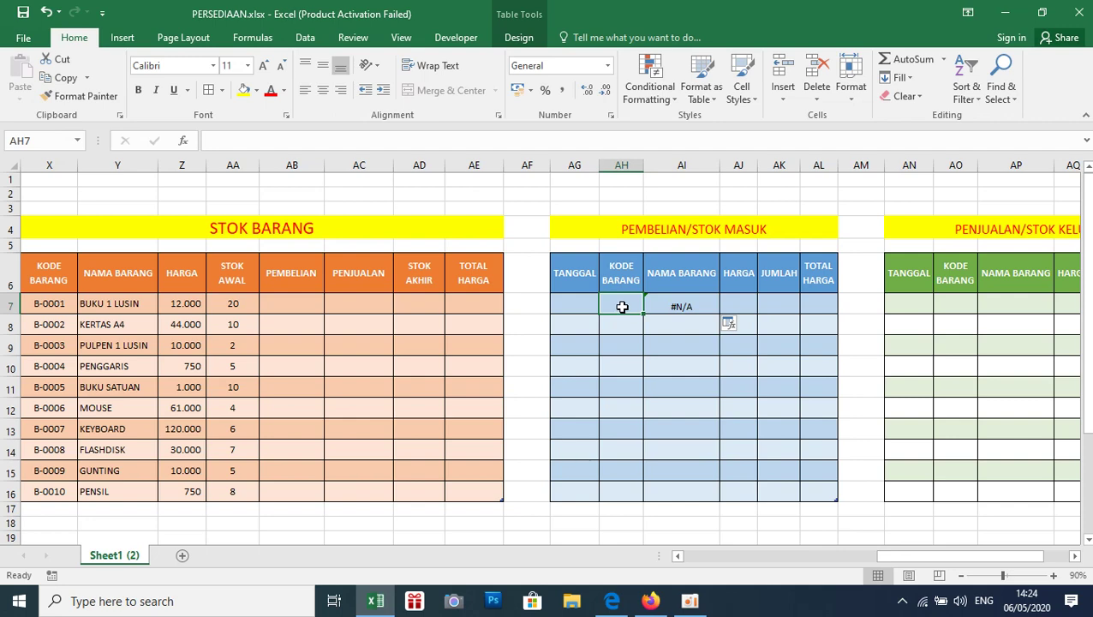
click(682, 307)
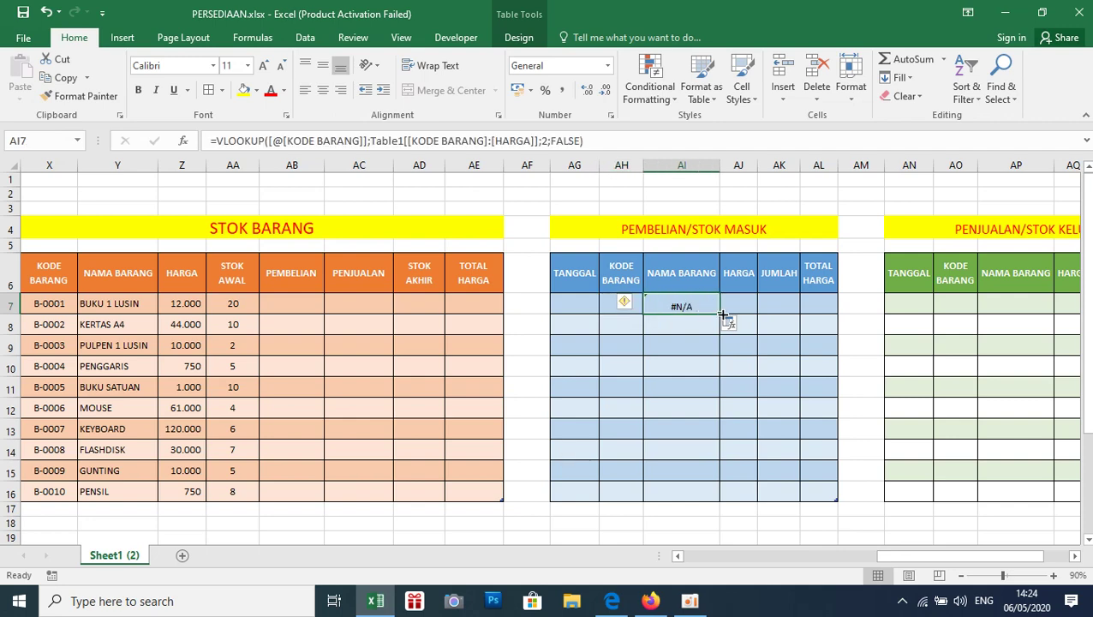
drag(720, 315, 719, 495)
drag(623, 306, 623, 343)
Enter item code B-0001 in AH7 so the name shows BUKU 1 LUSIN
click(623, 302)
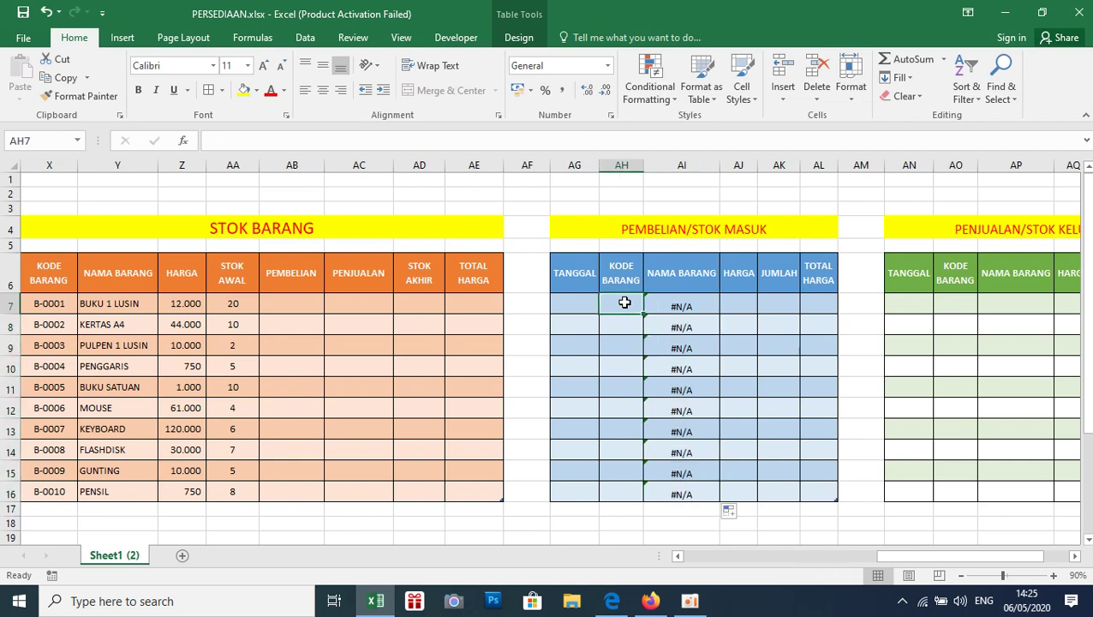
text(B-)
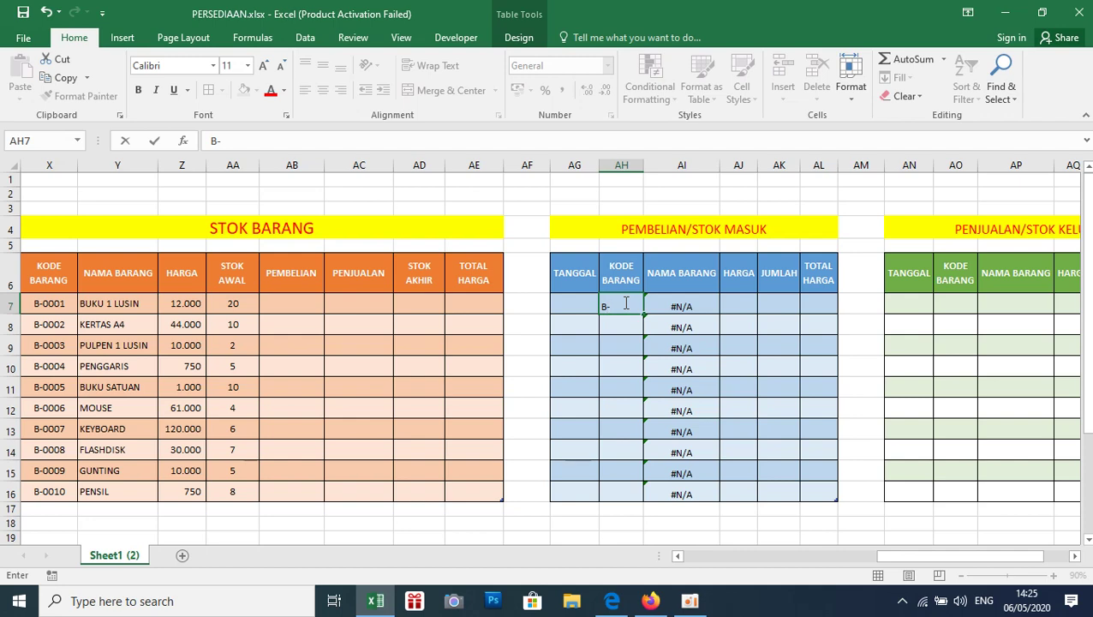
text(0001)
key(Return)
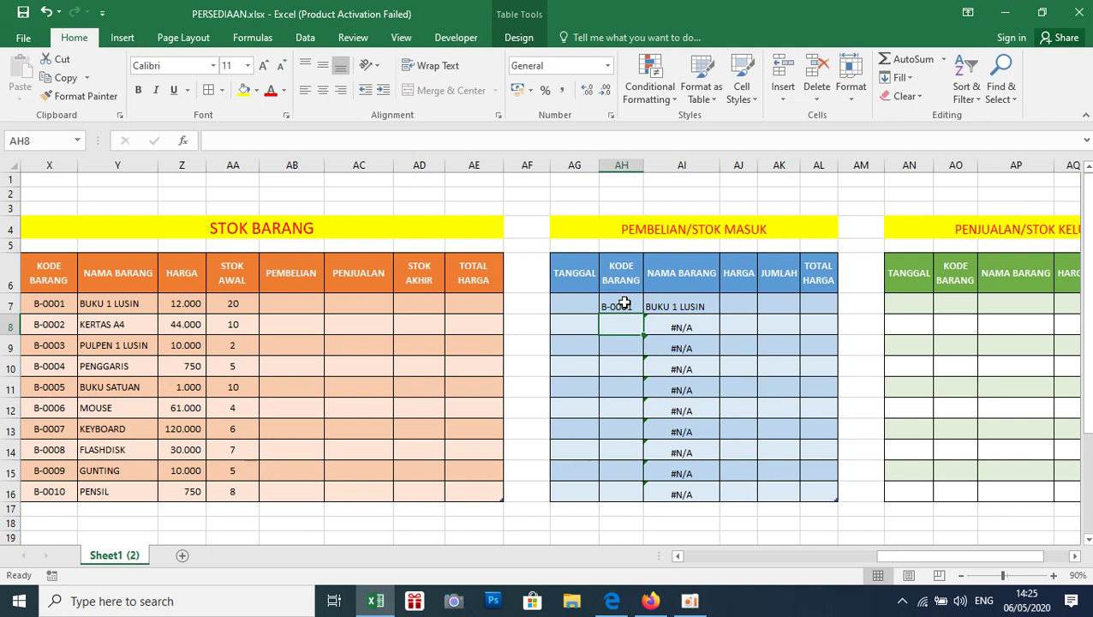
click(91, 302)
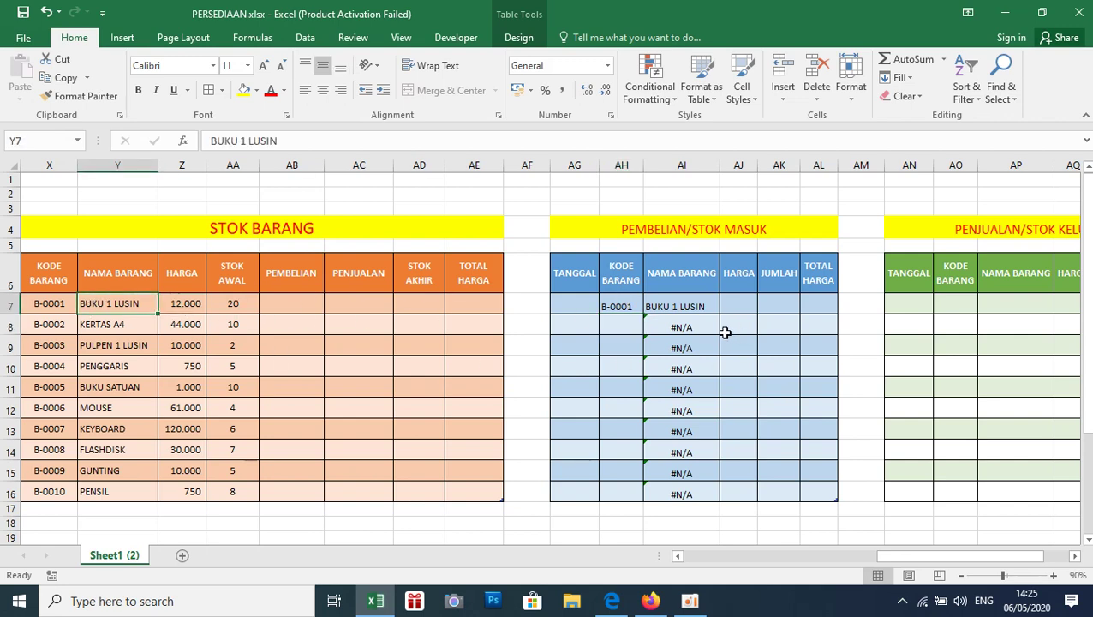
Wrap the AI7 name lookup in IFERROR with "" so empty rows show blank instead of #N/A
click(681, 310)
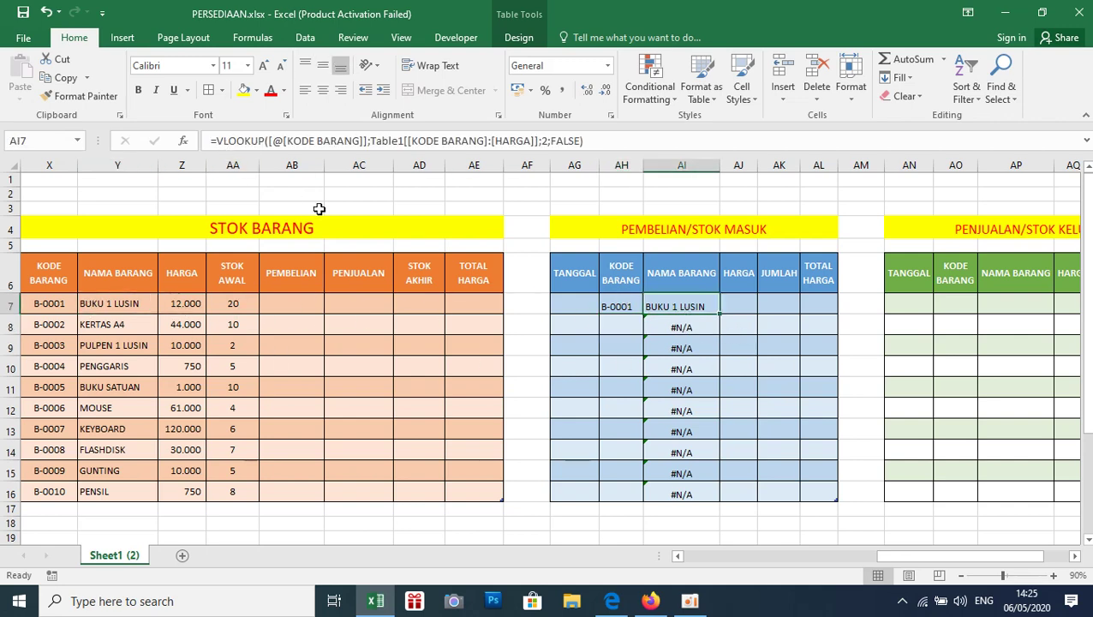
click(218, 142)
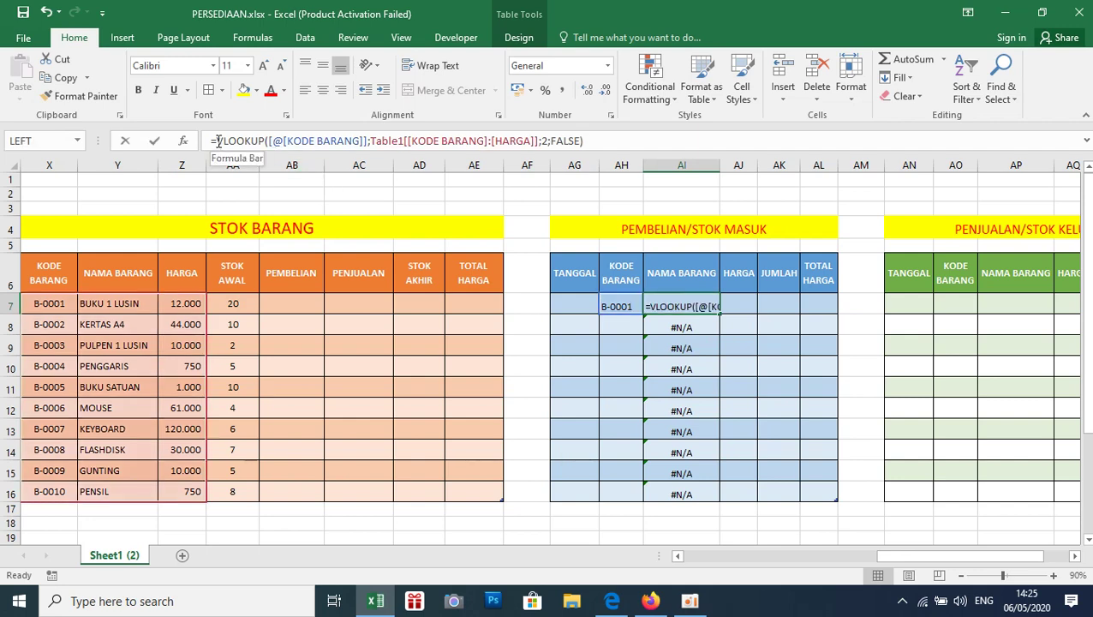
text(IF)
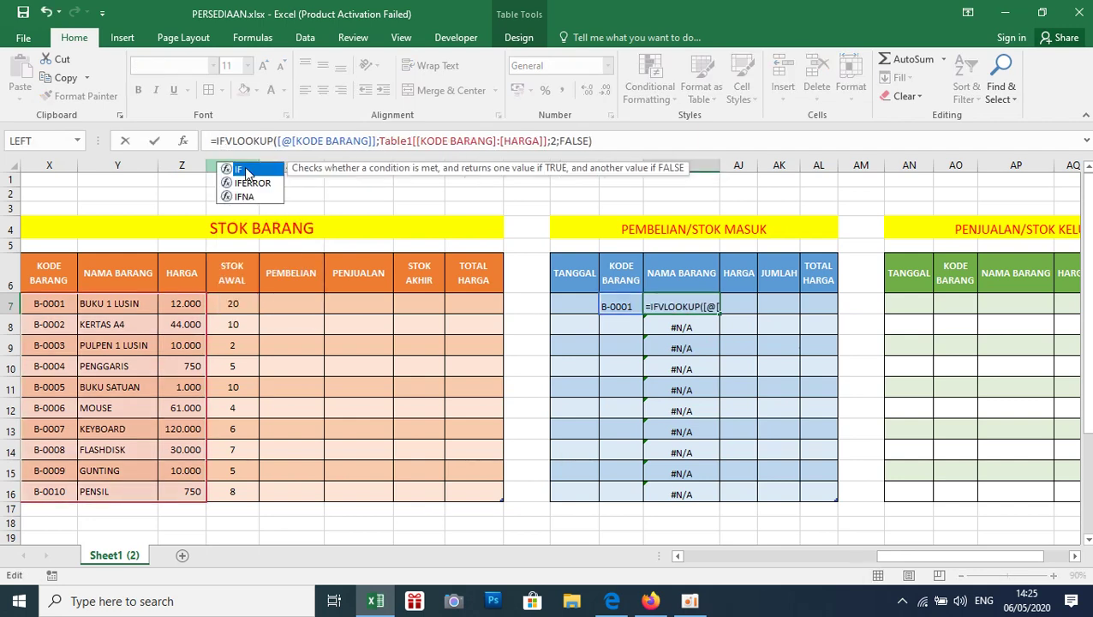
key(Down)
key(Tab)
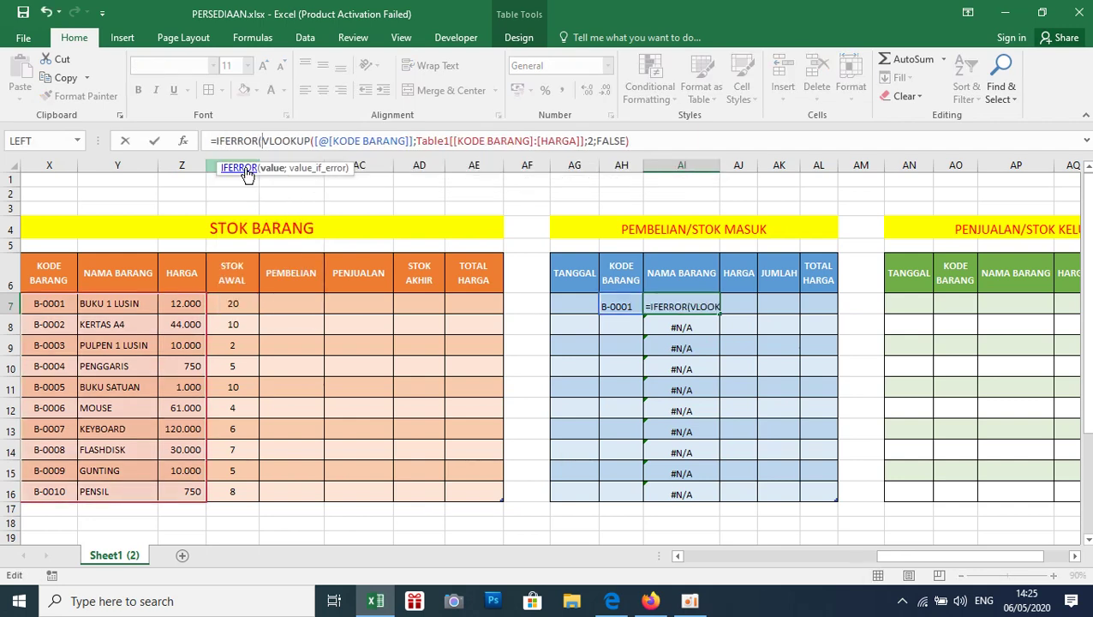
key(Right)
key(Right)
key(Right)
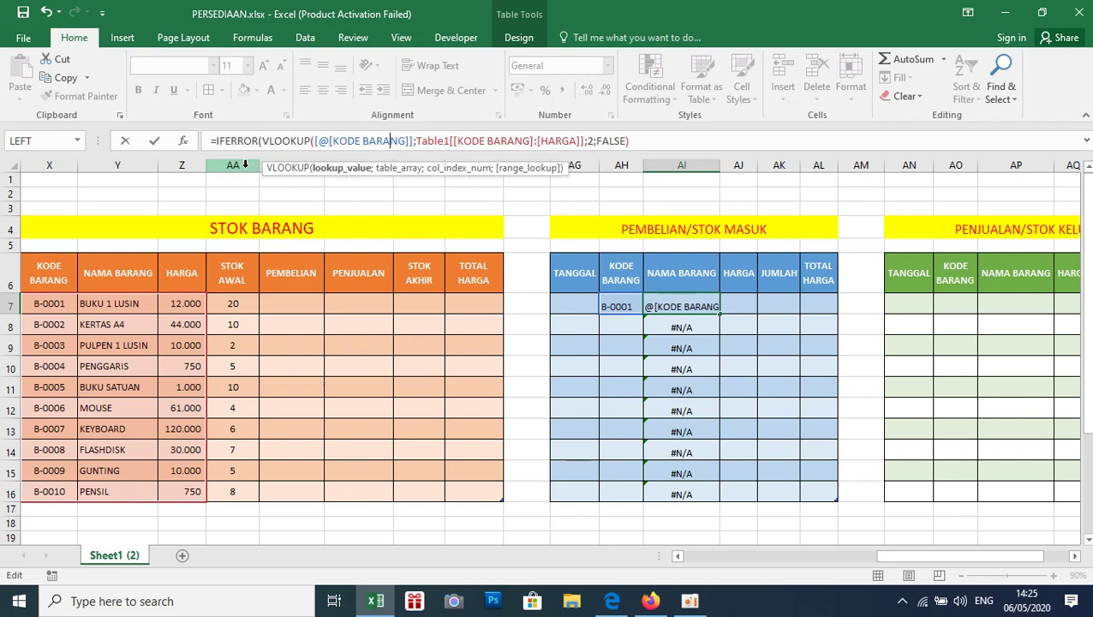
key(Right)
key(Right)
key(Right)
key(Right)
key(Right)
key(Right)
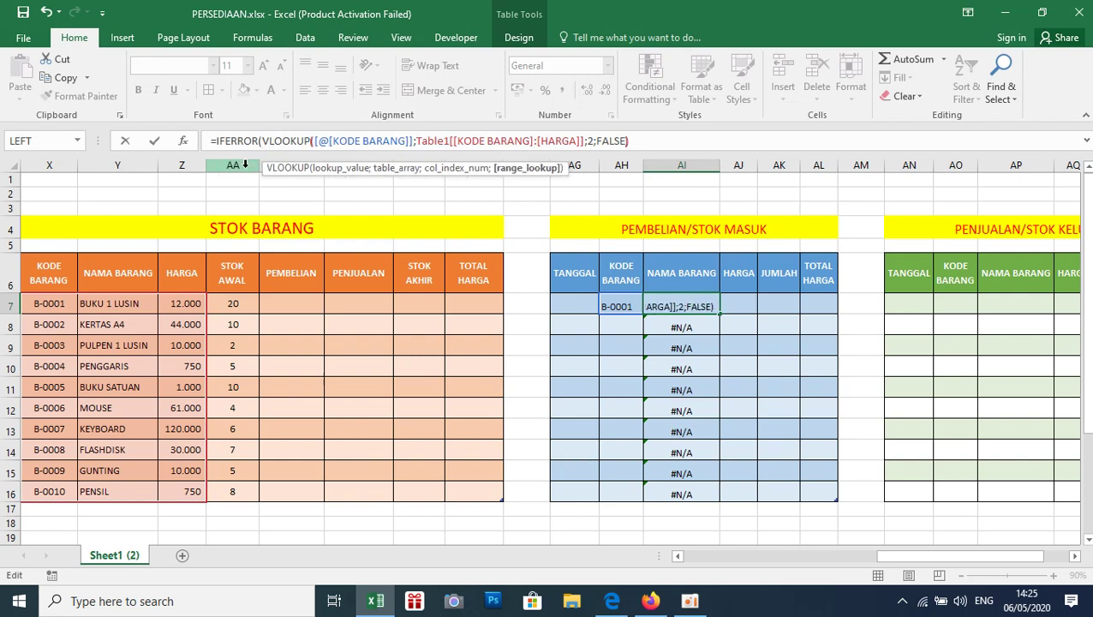
text(;)
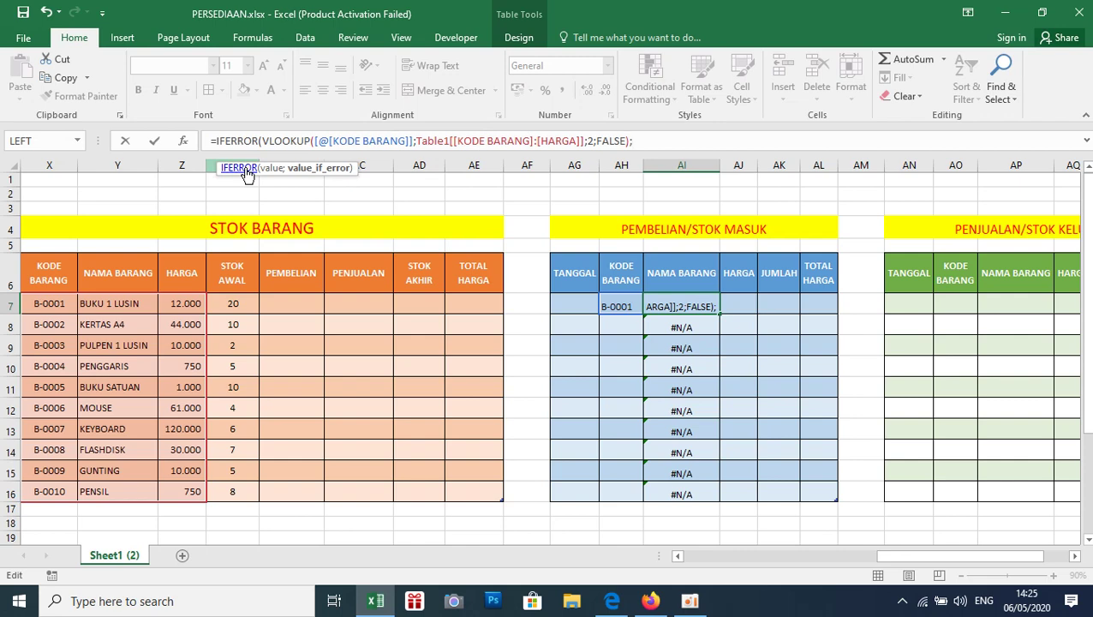
text("")
text())
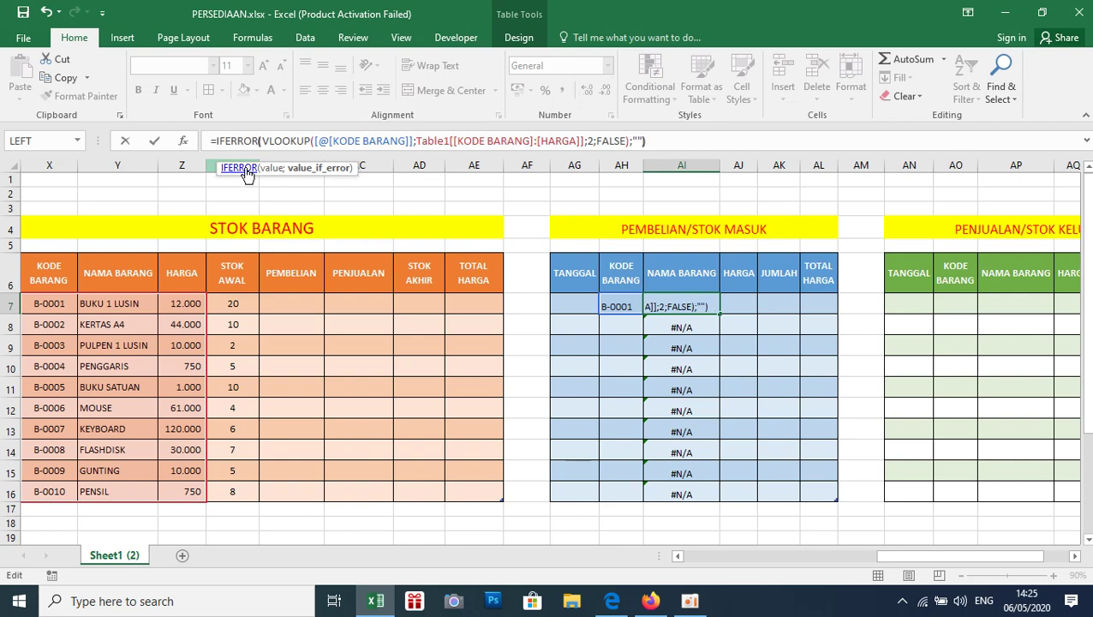
key(ctrl+Return)
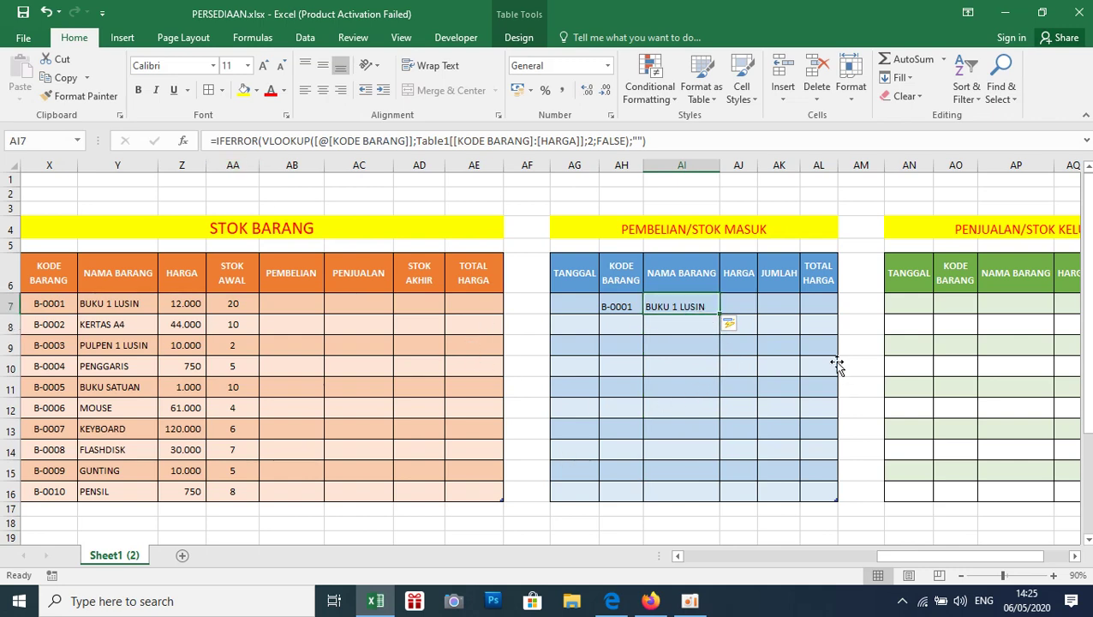
Enter a VLOOKUP in AJ7 returning column 3 with FALSE, then fill it down to AJ16
click(746, 310)
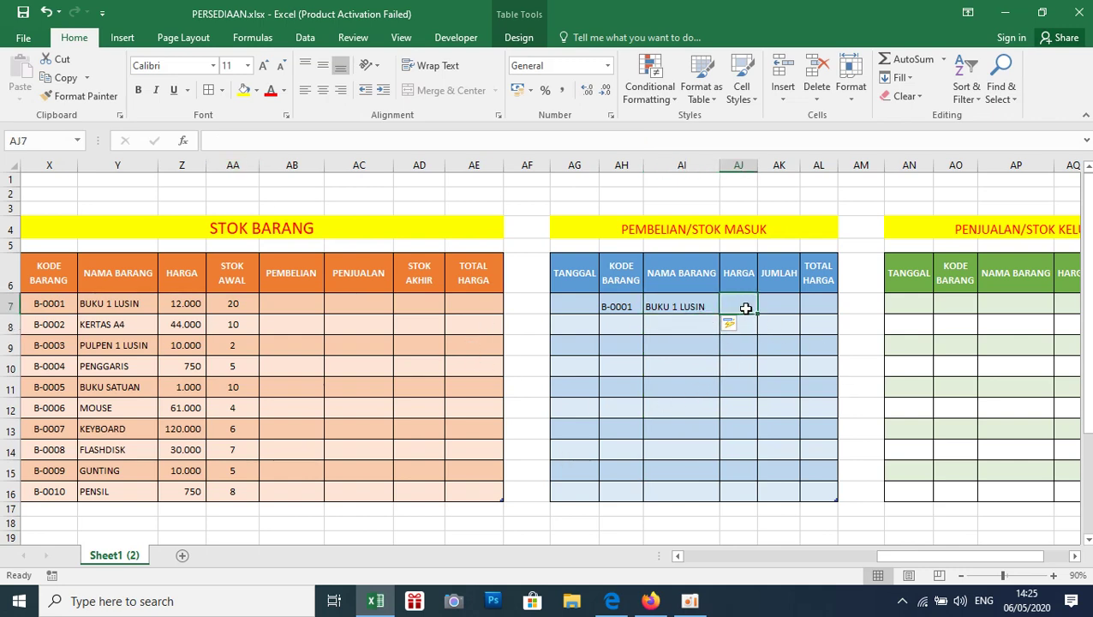
text(=VL)
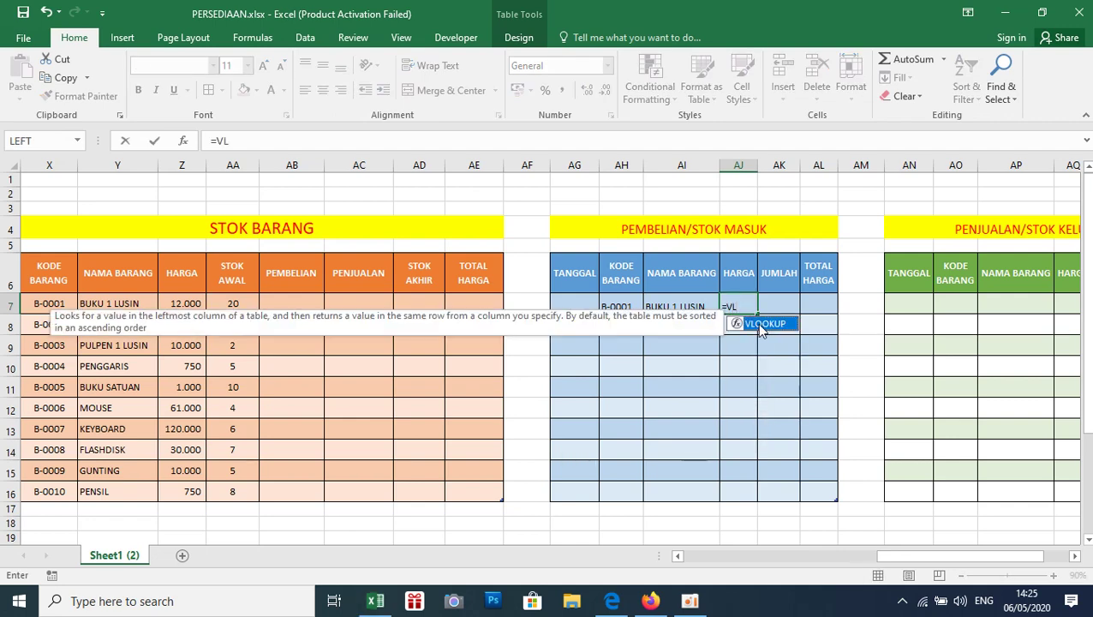
double_click(761, 331)
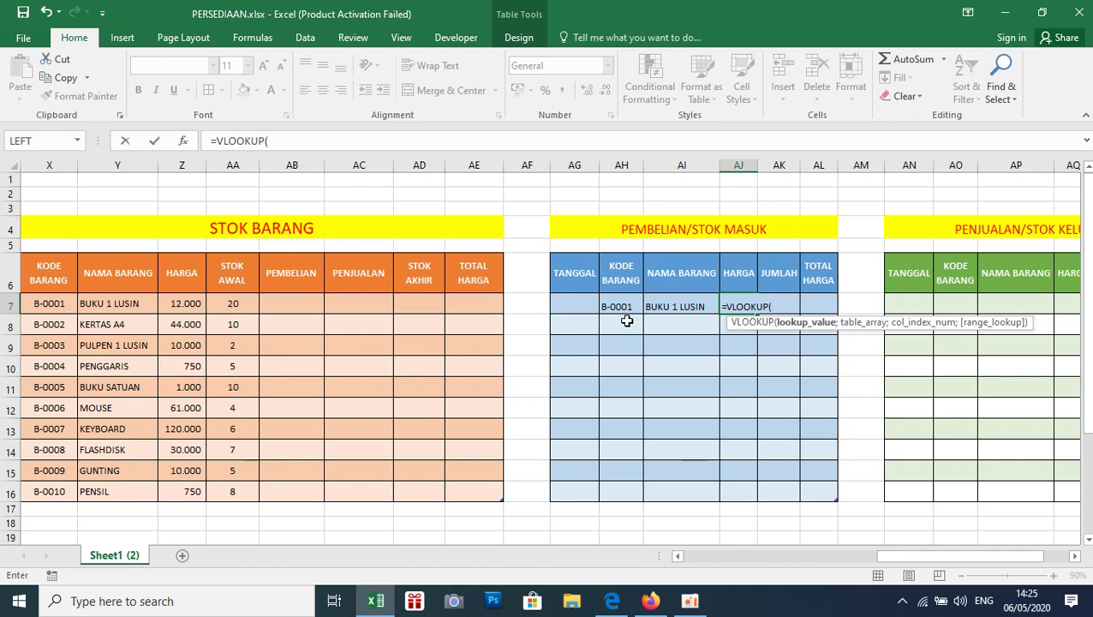
click(620, 306)
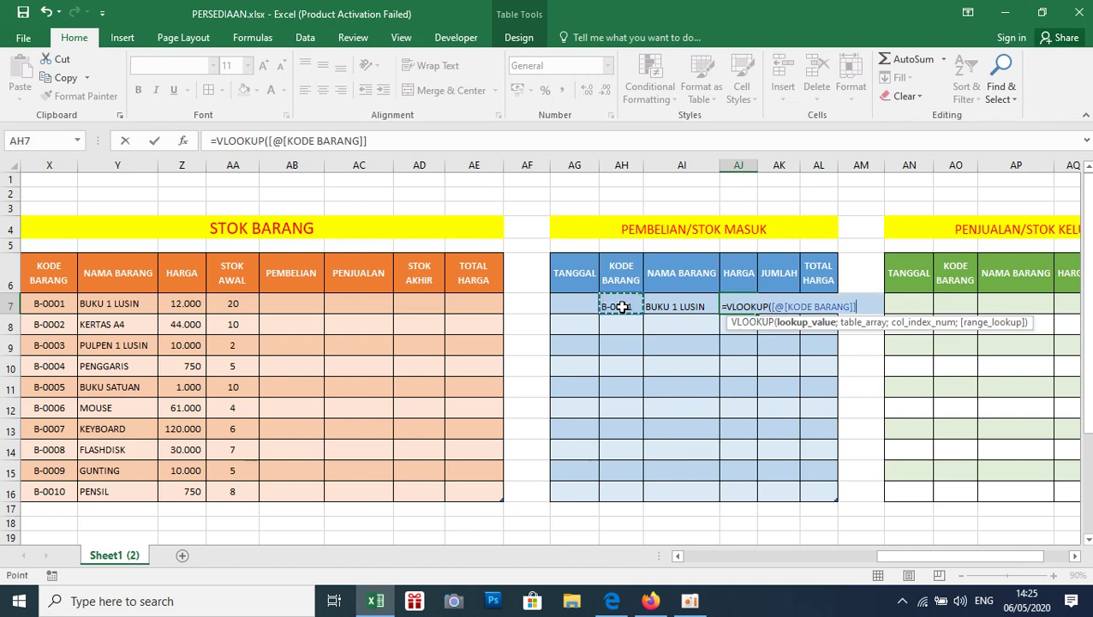
text(;)
drag(39, 303, 202, 490)
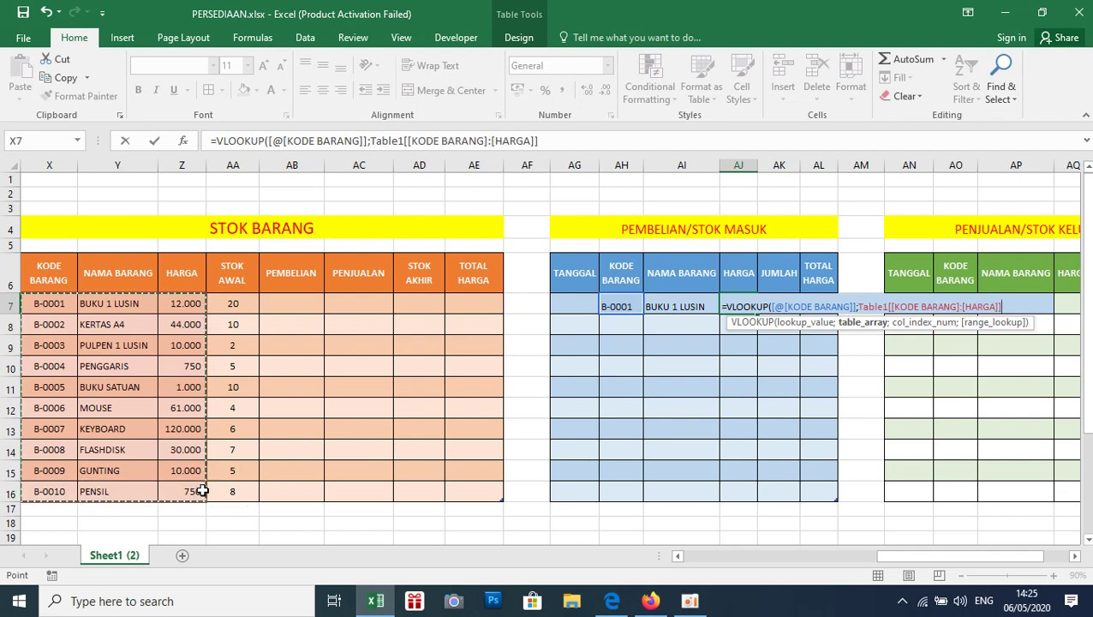
text(;)
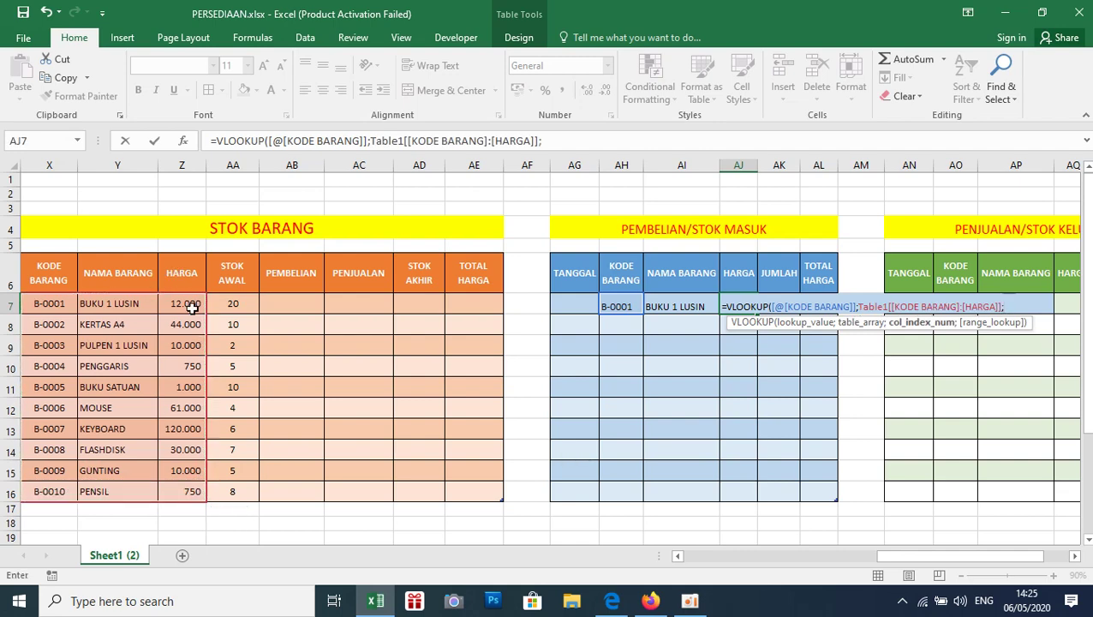
text(3;)
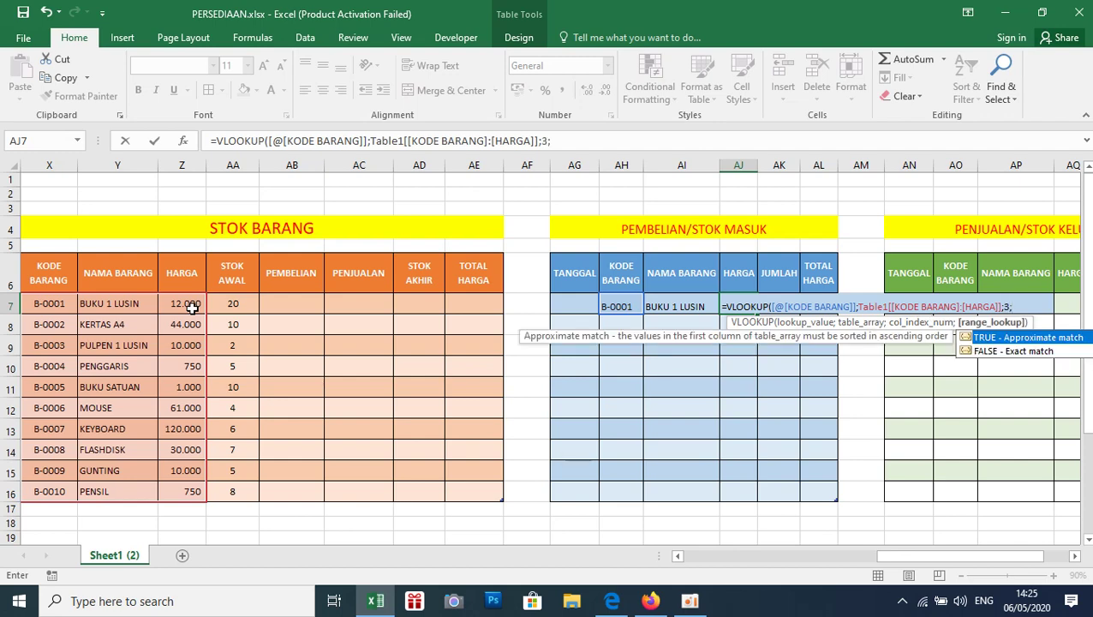
key(Down)
key(Tab)
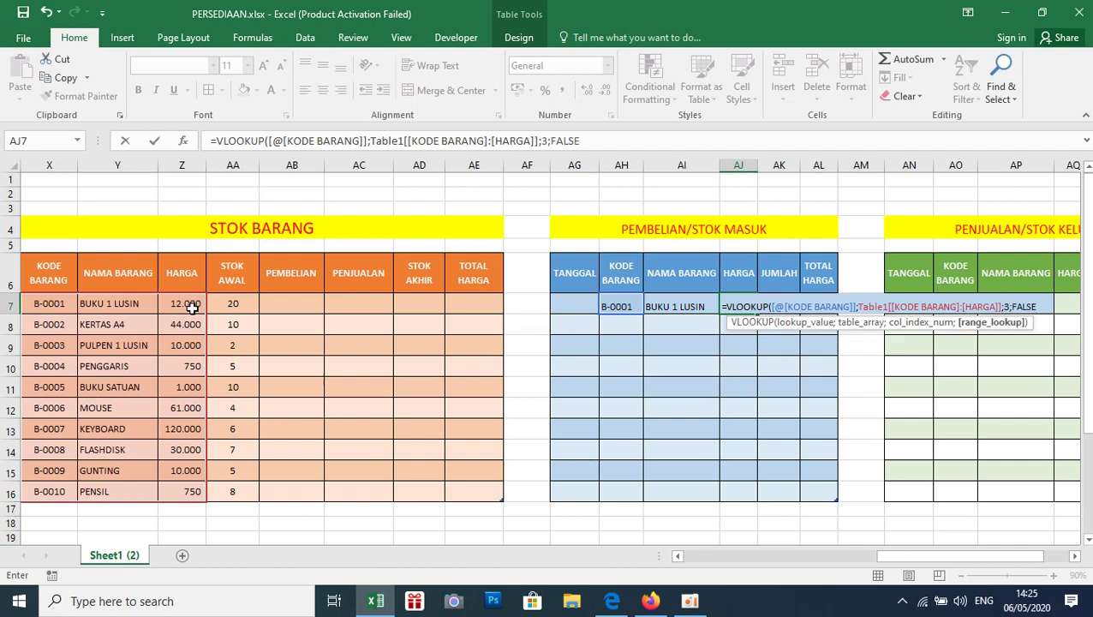
key(Return)
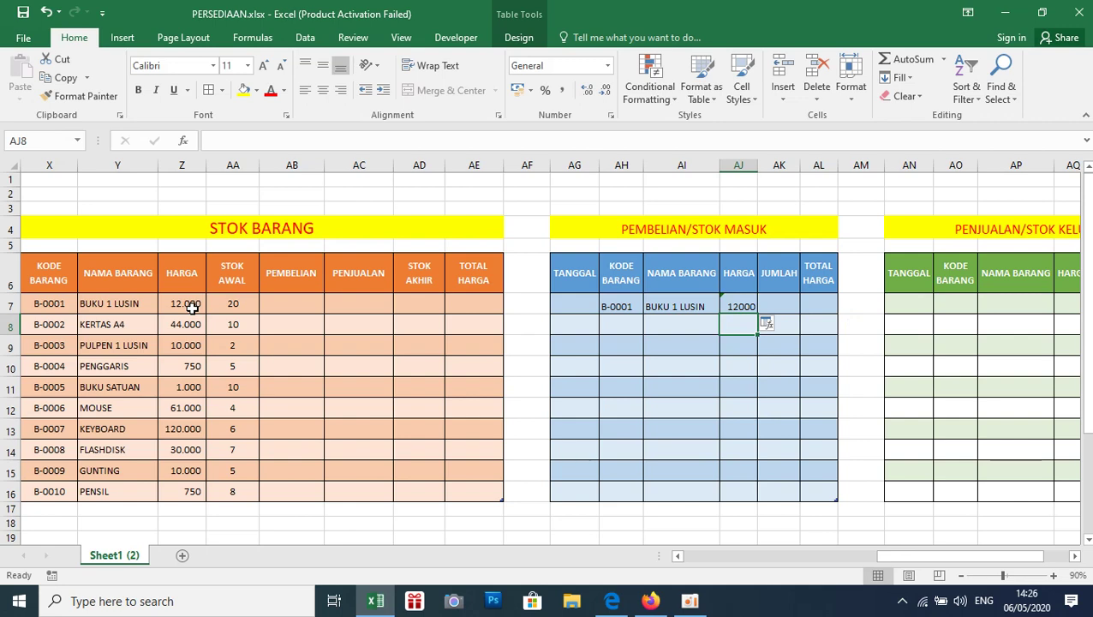
click(742, 310)
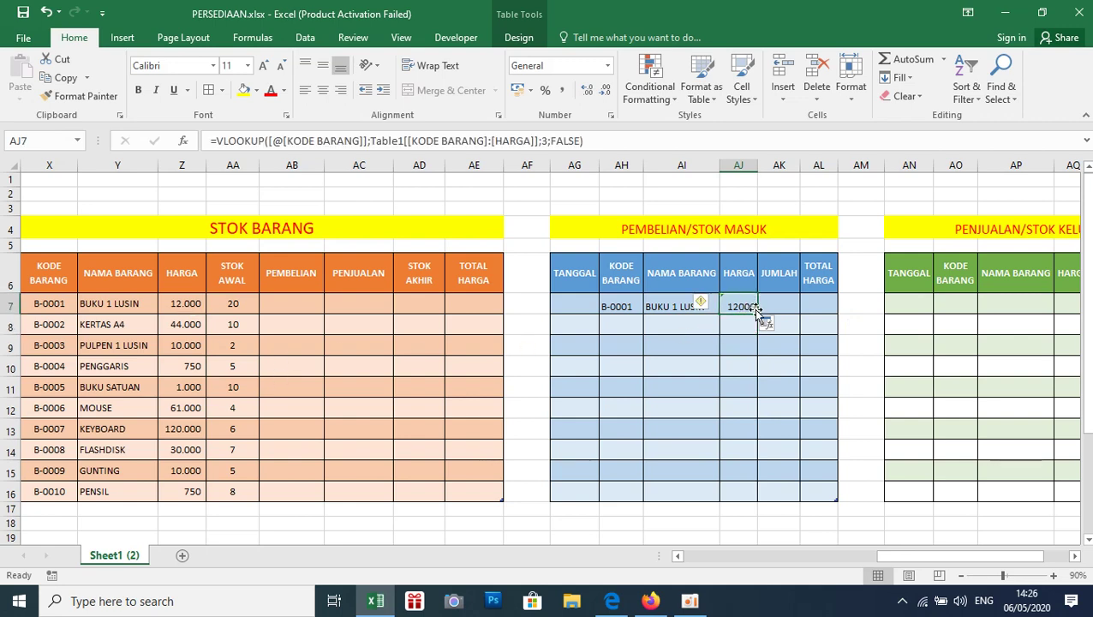
drag(755, 315, 759, 499)
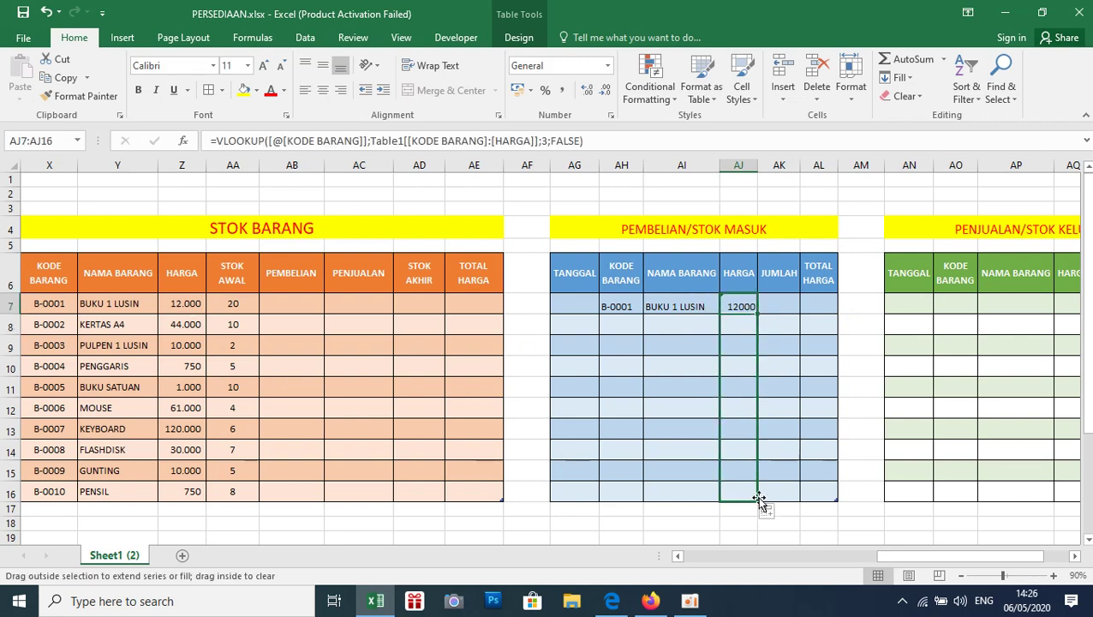
Attempt an IFERROR edit of the AJ7 price formula, then undo the broken result
click(218, 141)
click(217, 141)
text(I)
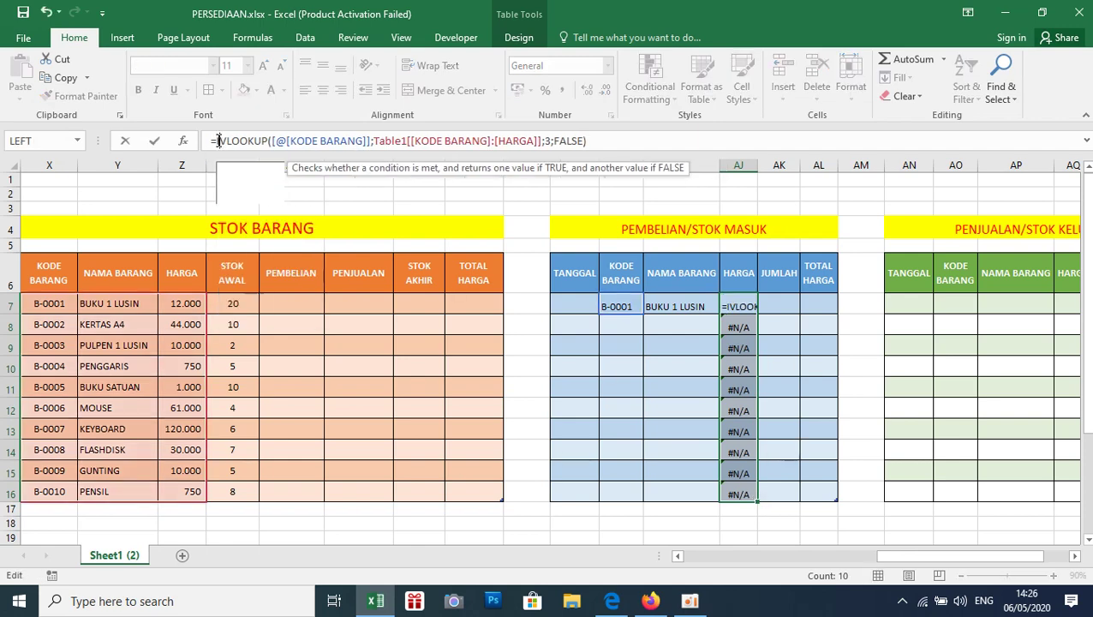
text(F)
key(Down)
key(Return)
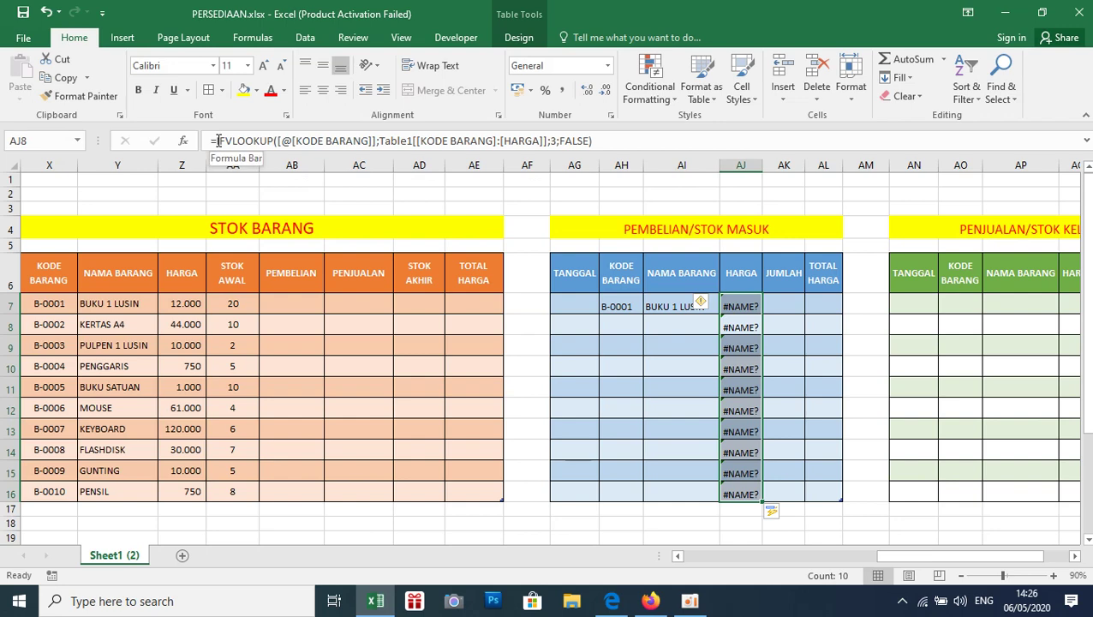
key(ctrl+z)
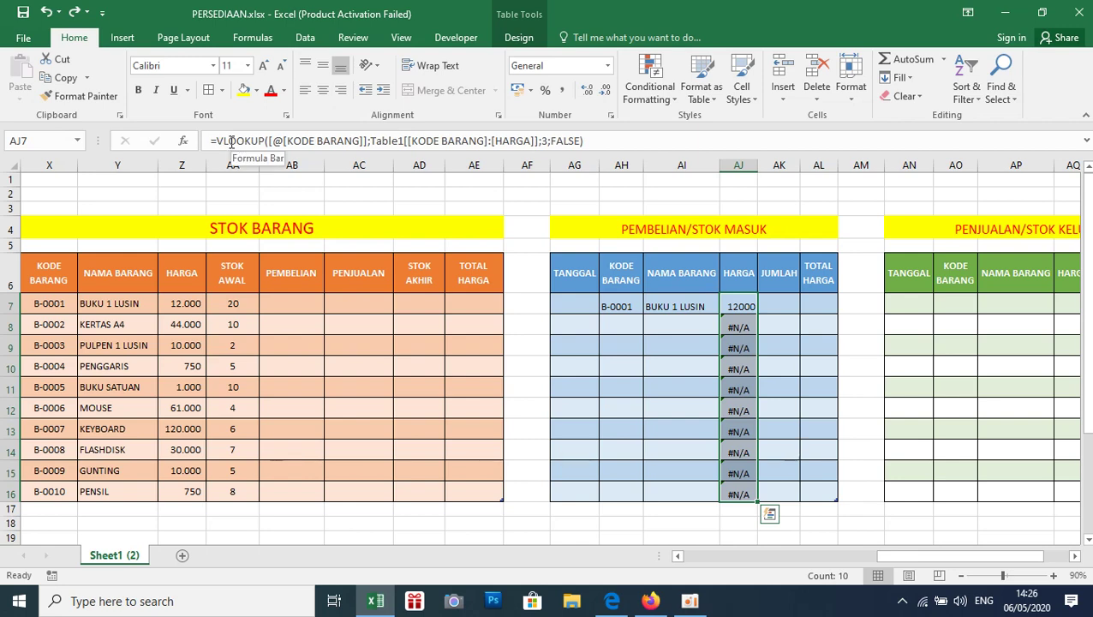
Wrap the AJ7 price lookup in IFERROR returning blank, keeping 12000 for B-0001
click(230, 143)
key(Left)
key(Left)
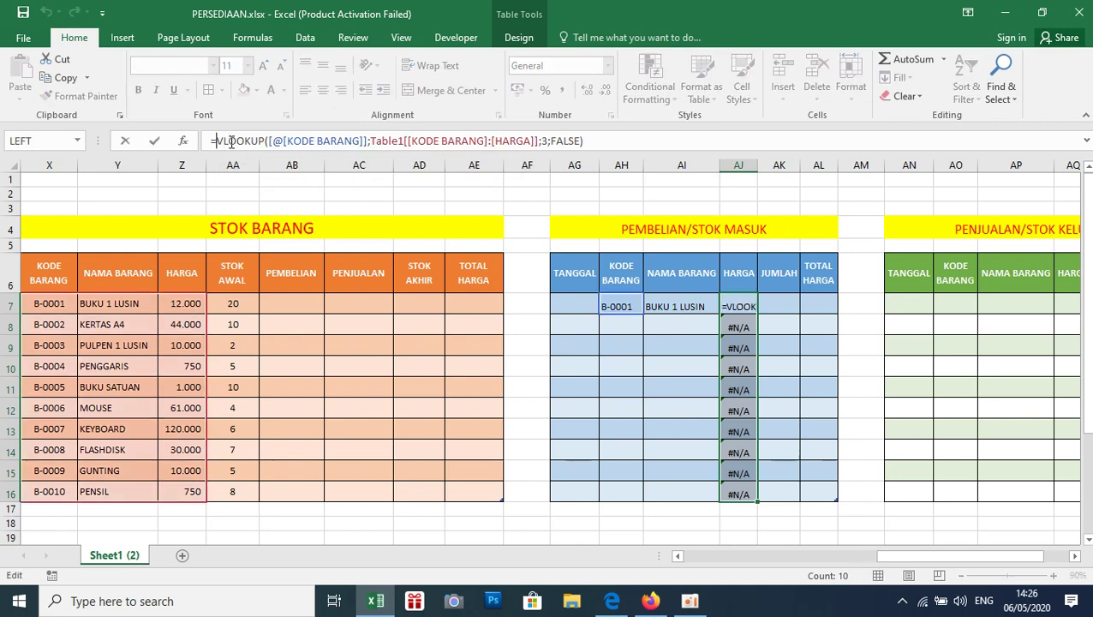
text(IF)
key(Down)
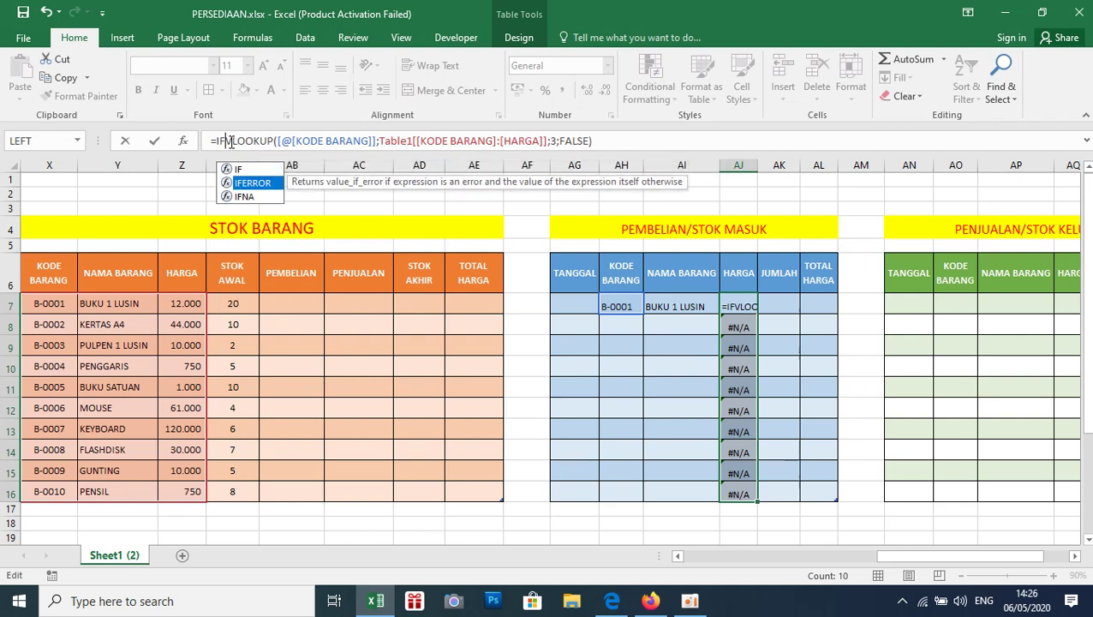
key(Tab)
key(Right)
key(Right)
key(Right)
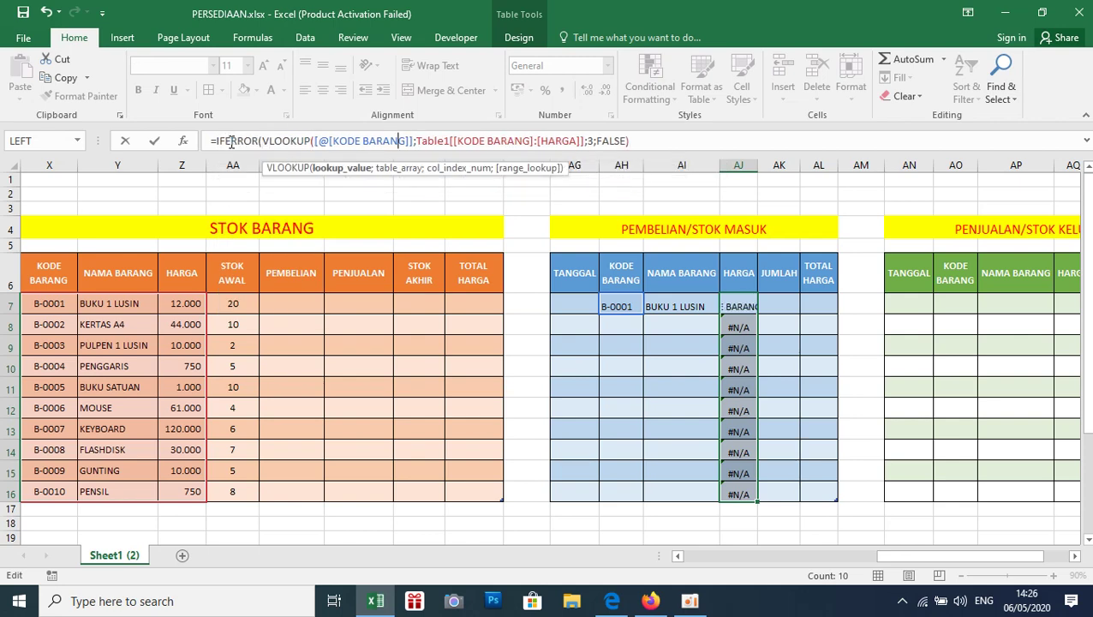
key(Right)
key(Right)
key(Right)
key(Right)
key(Right)
key(Right)
key(Right)
key(Right)
key(Right)
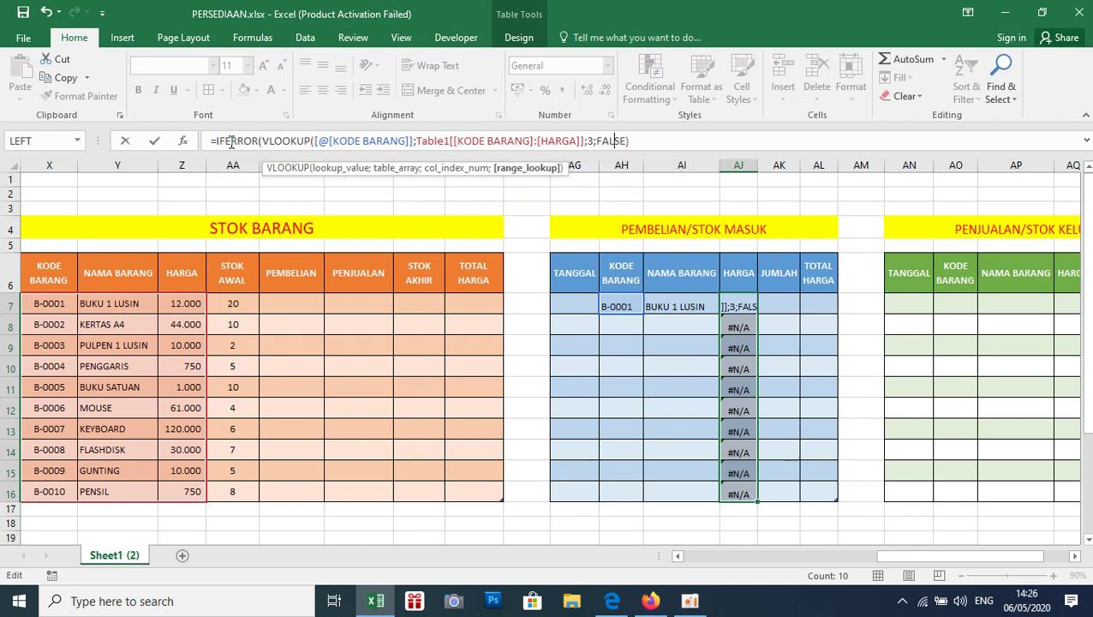
key(Right)
key(Right)
text(;)
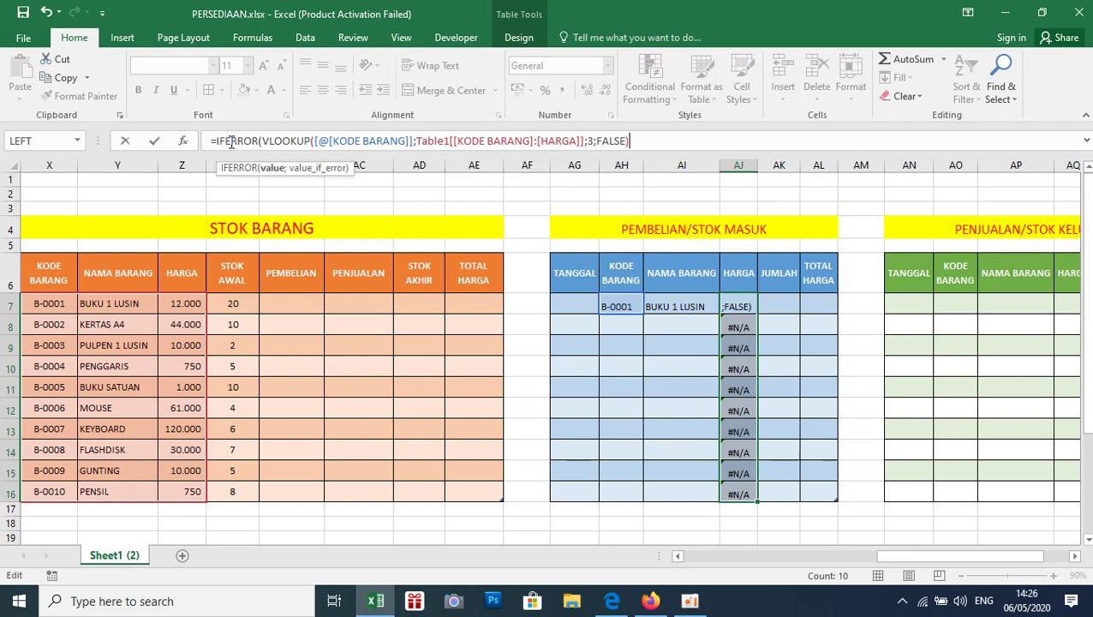
text(")
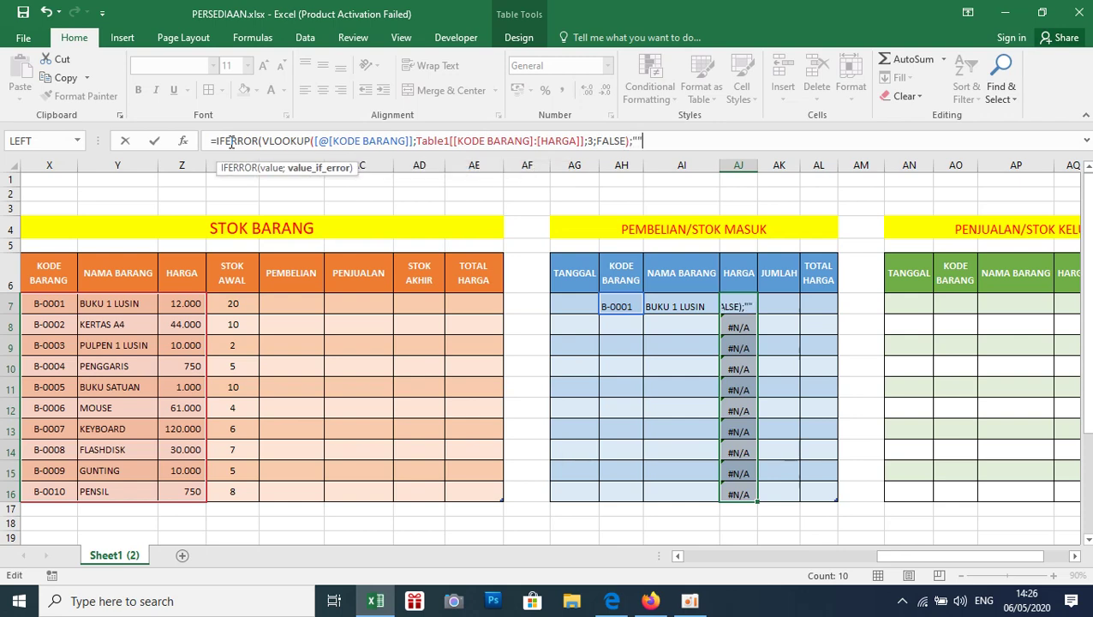
key(Return)
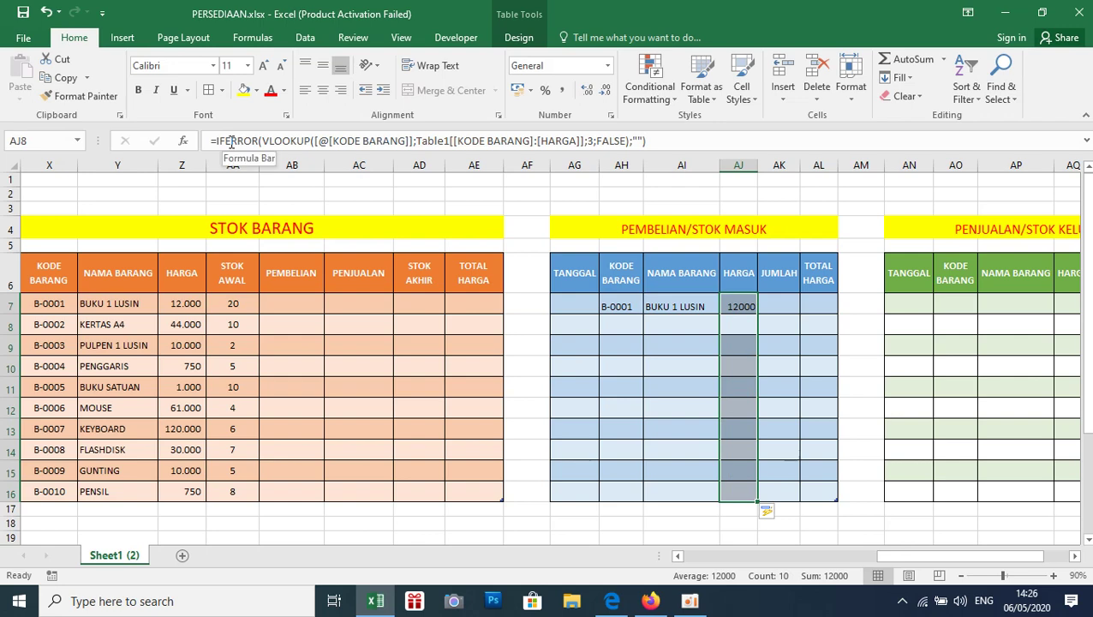
click(740, 307)
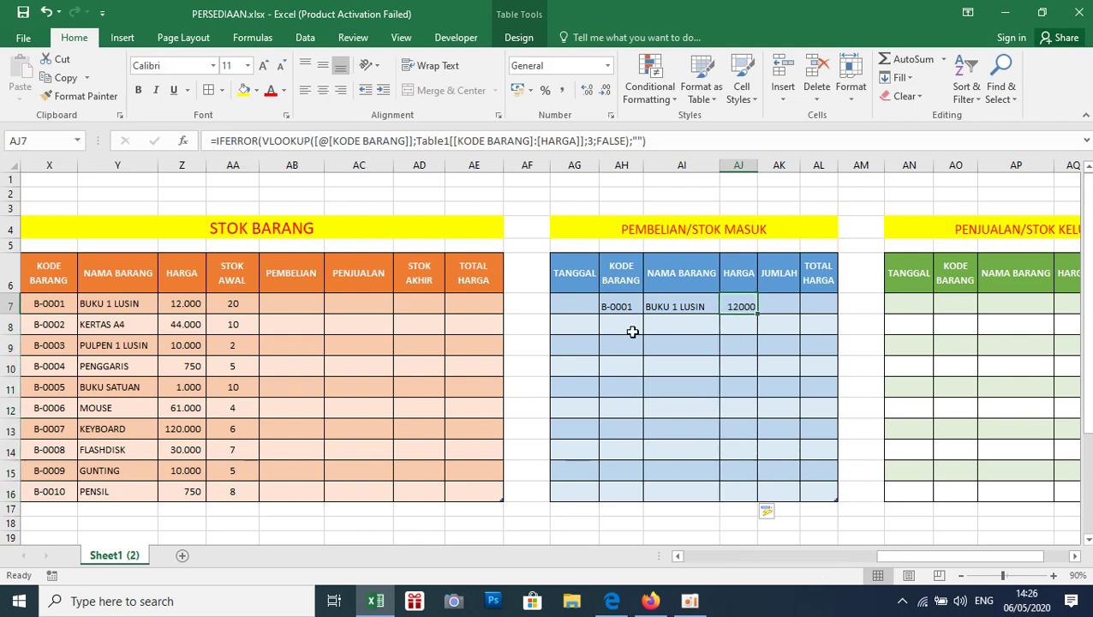
Fill in the first purchase's date and set its JUMLAH to 5
click(573, 306)
text(01/05)
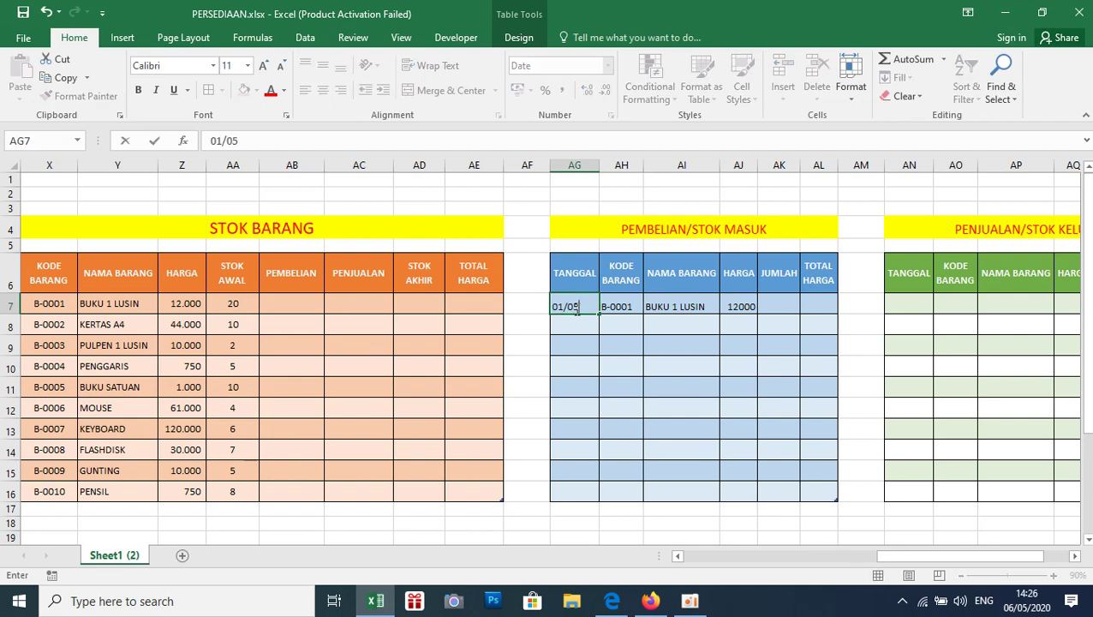
text(019)
text(2020)
key(Return)
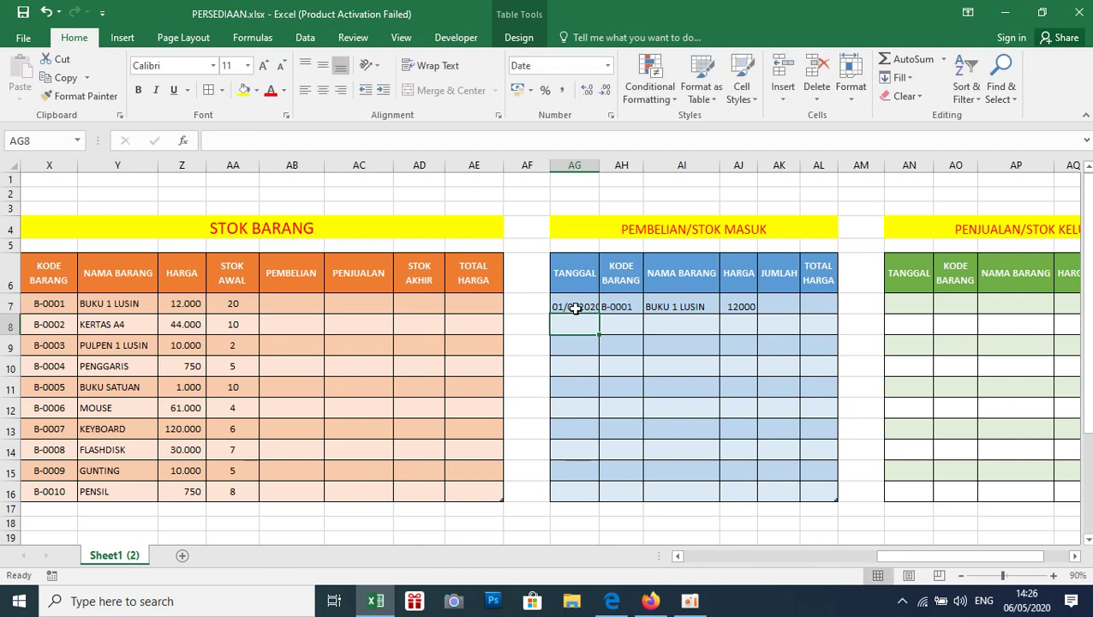
click(790, 304)
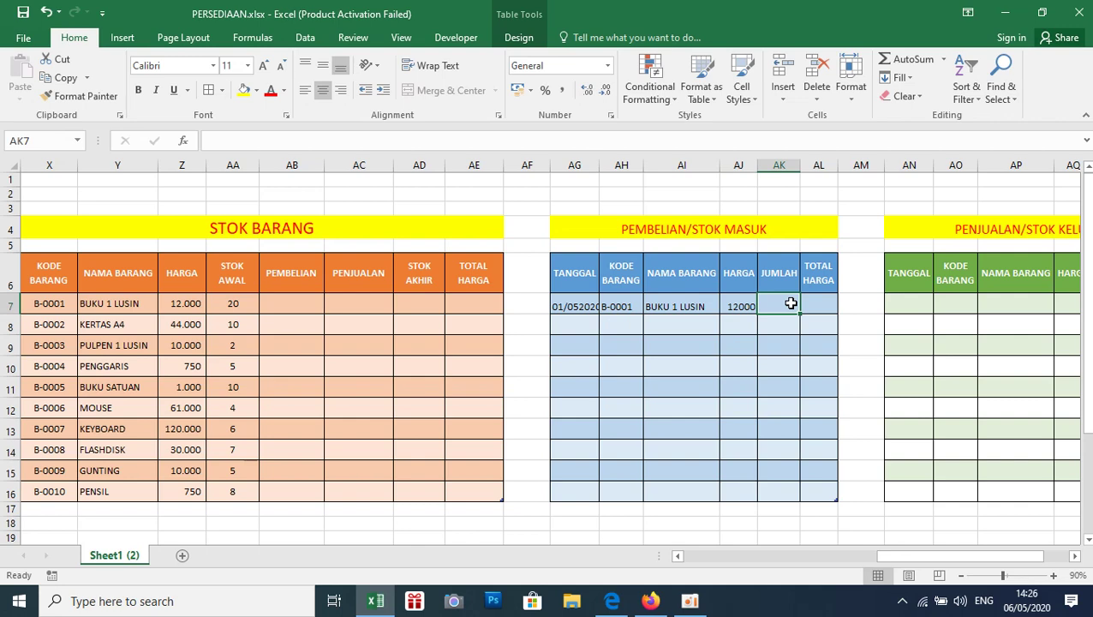
click(287, 304)
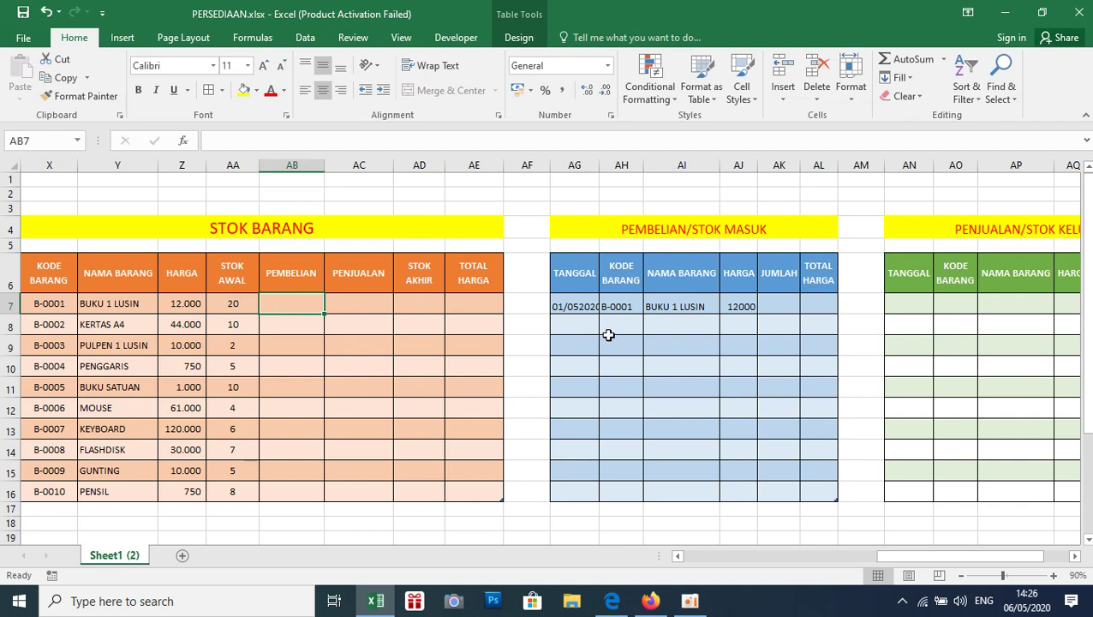
click(780, 310)
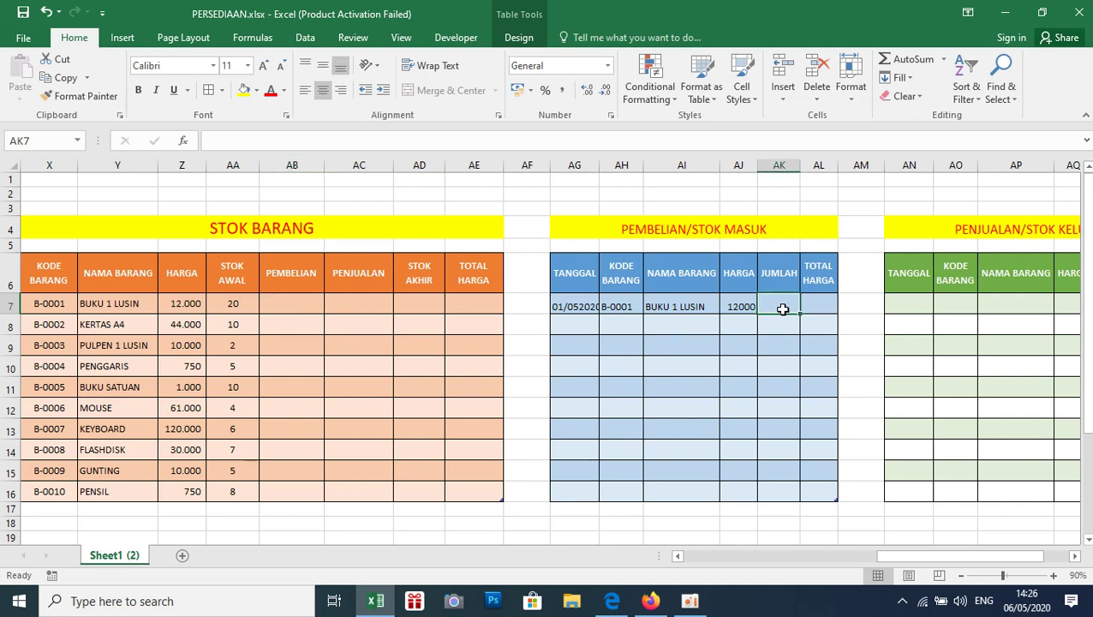
double_click(782, 309)
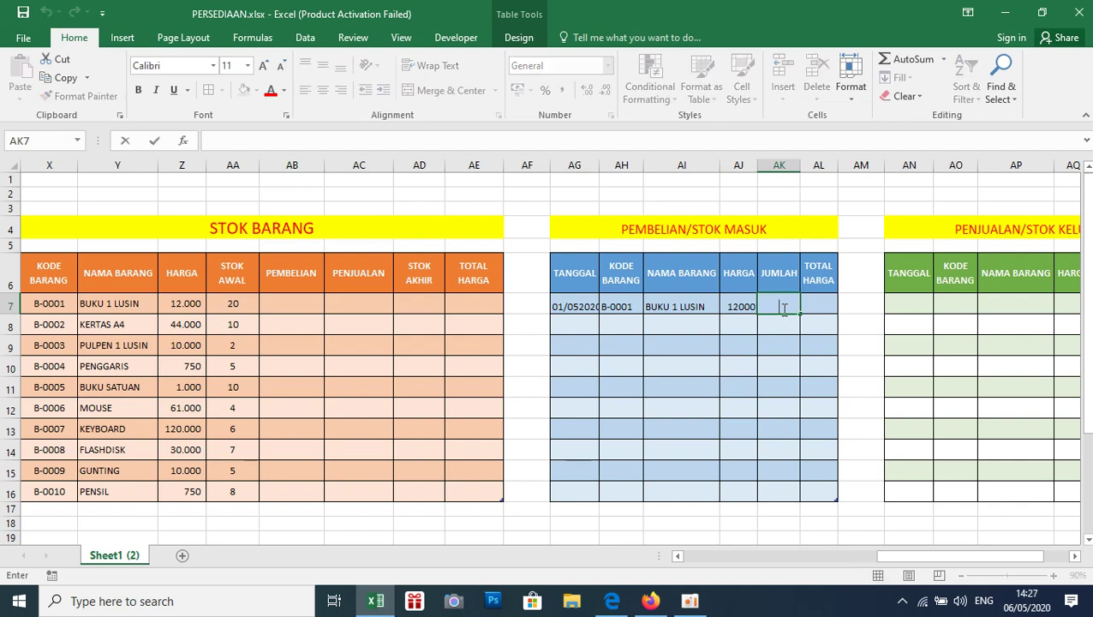
text(5)
click(811, 304)
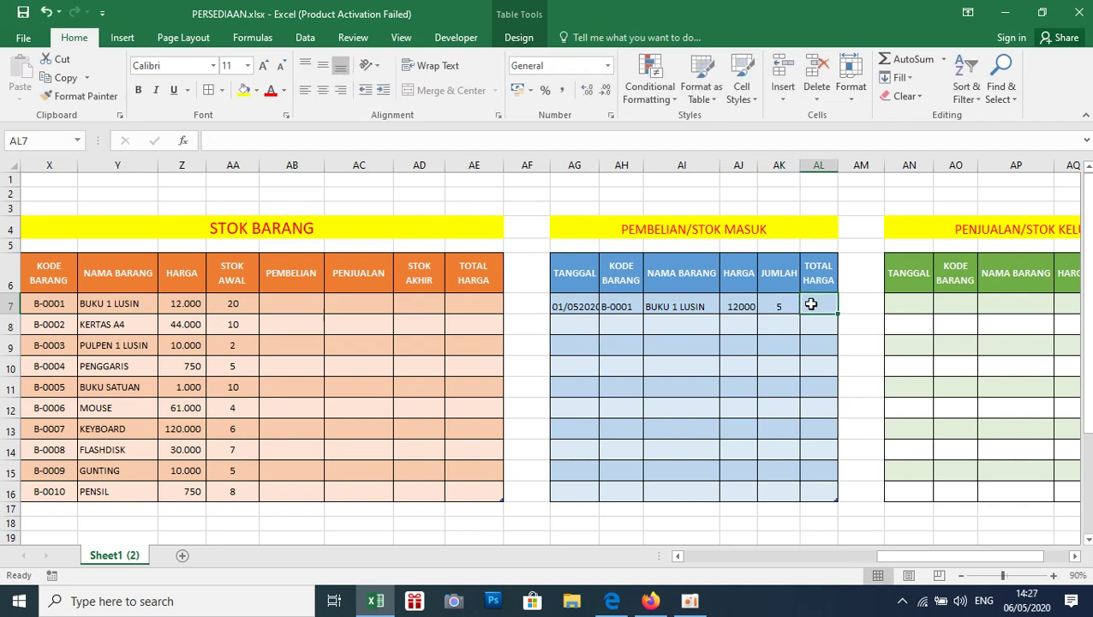
text(=)
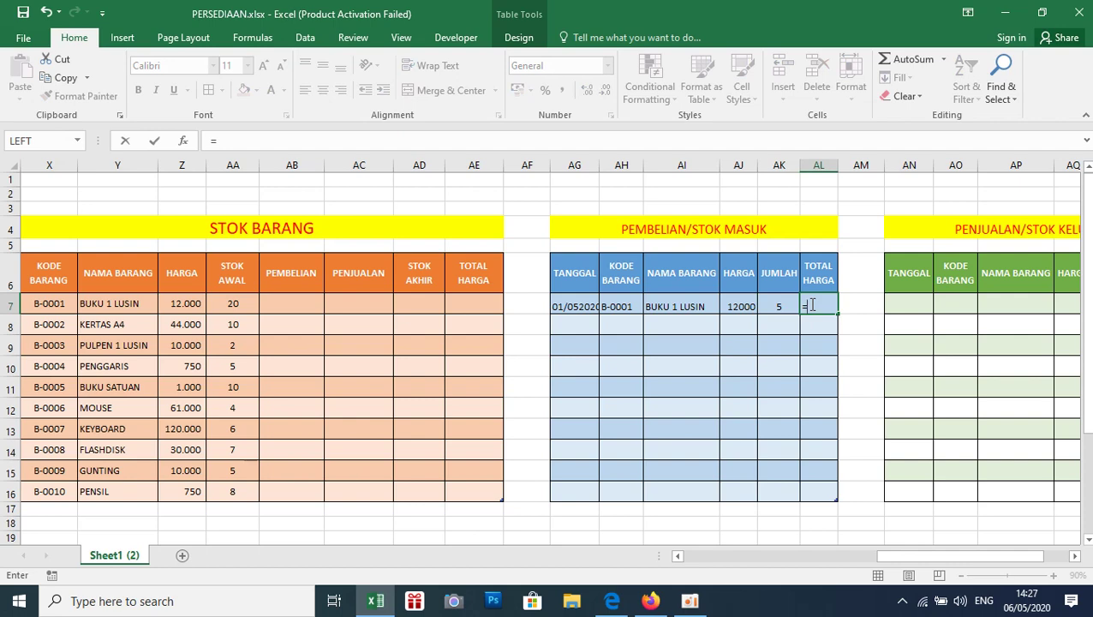
click(738, 307)
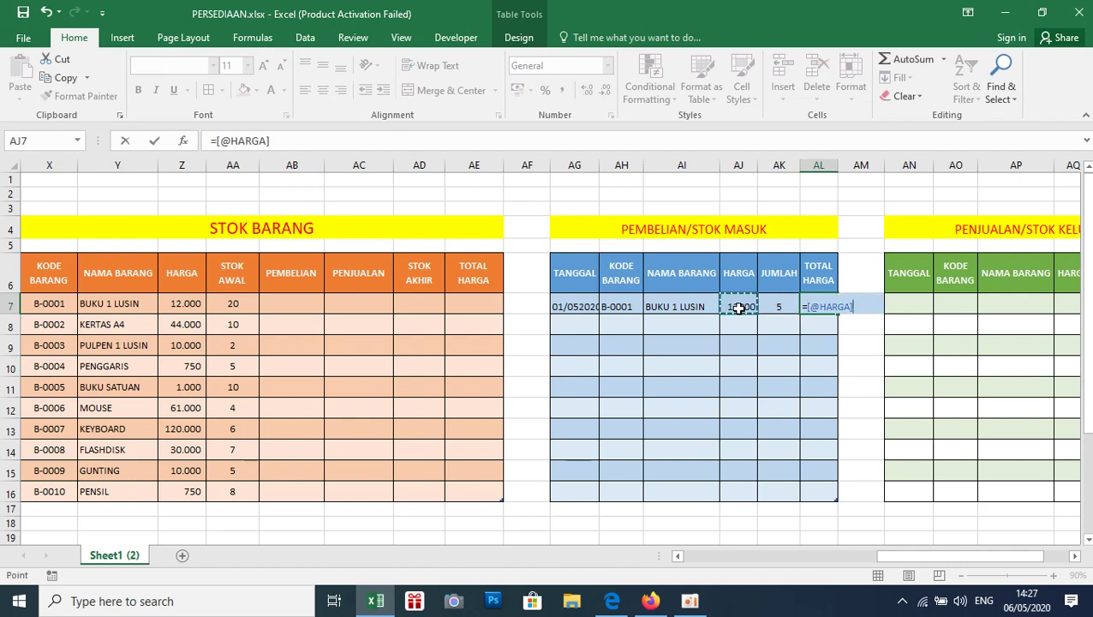
text(*)
click(778, 307)
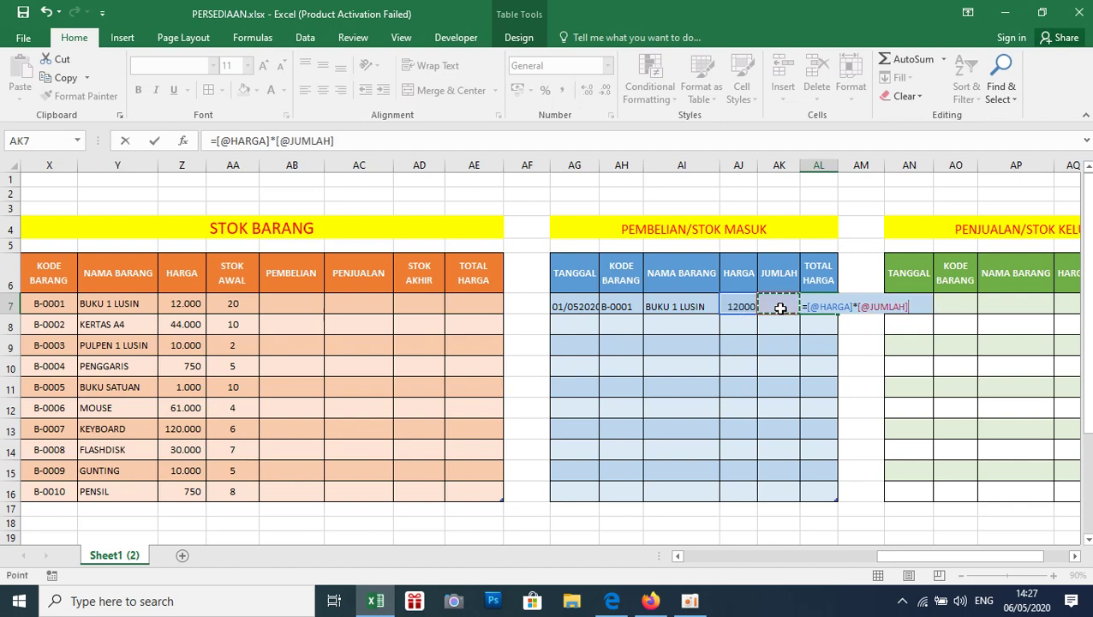
key(Return)
click(818, 308)
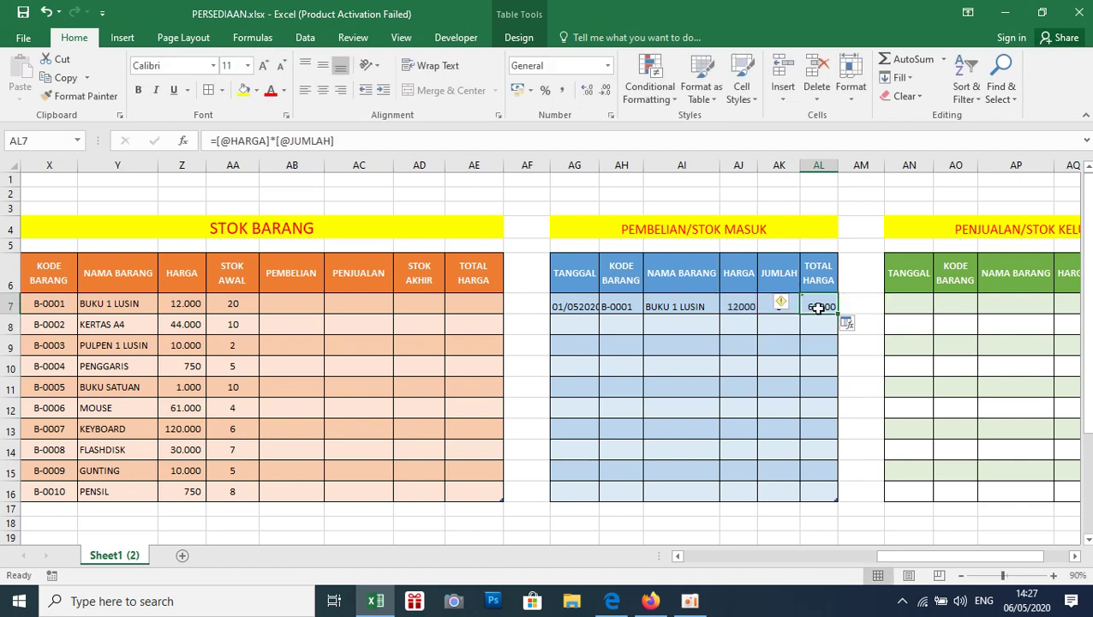
click(775, 322)
click(776, 308)
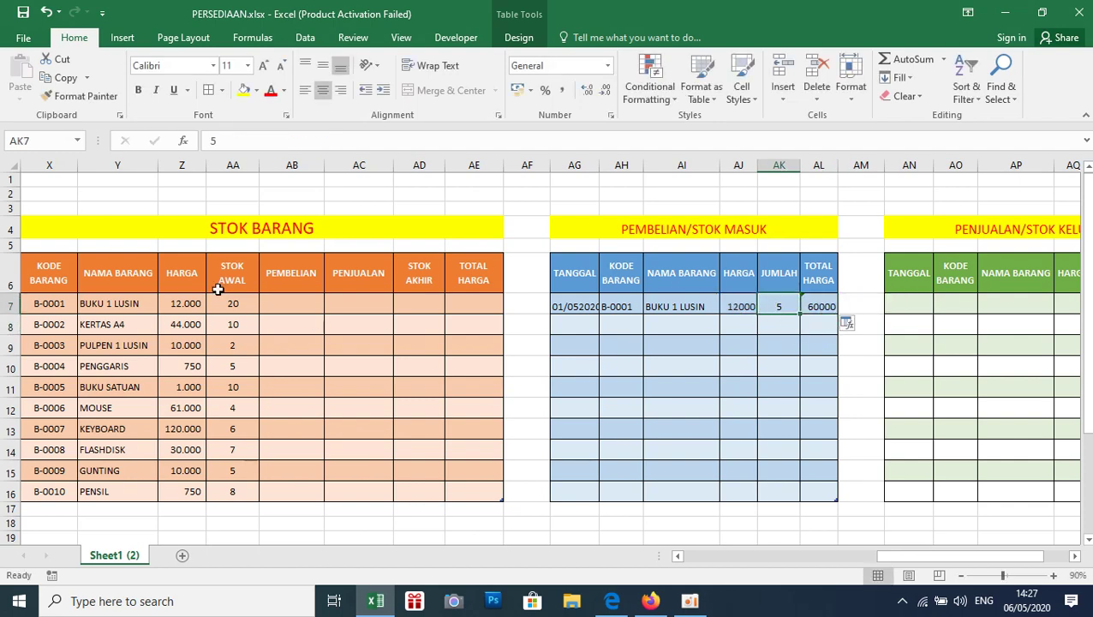
click(287, 308)
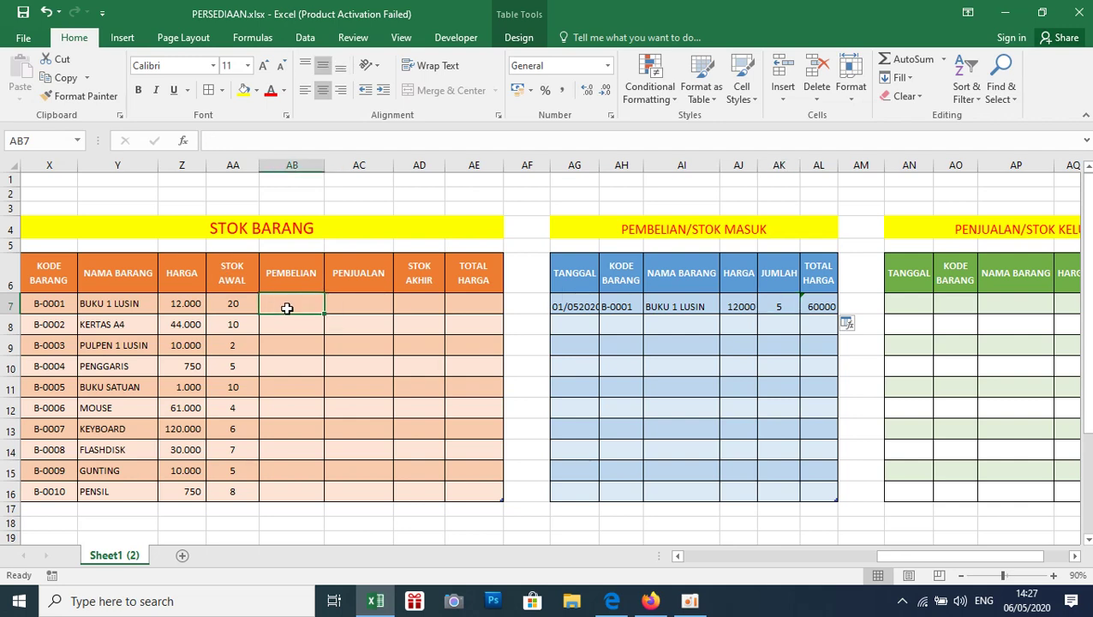
SUMIF purchase JUMLAH by KODE BARANG into PEMBELIAN (5 for B-0001), then widen the TANGGAL column
text(=)
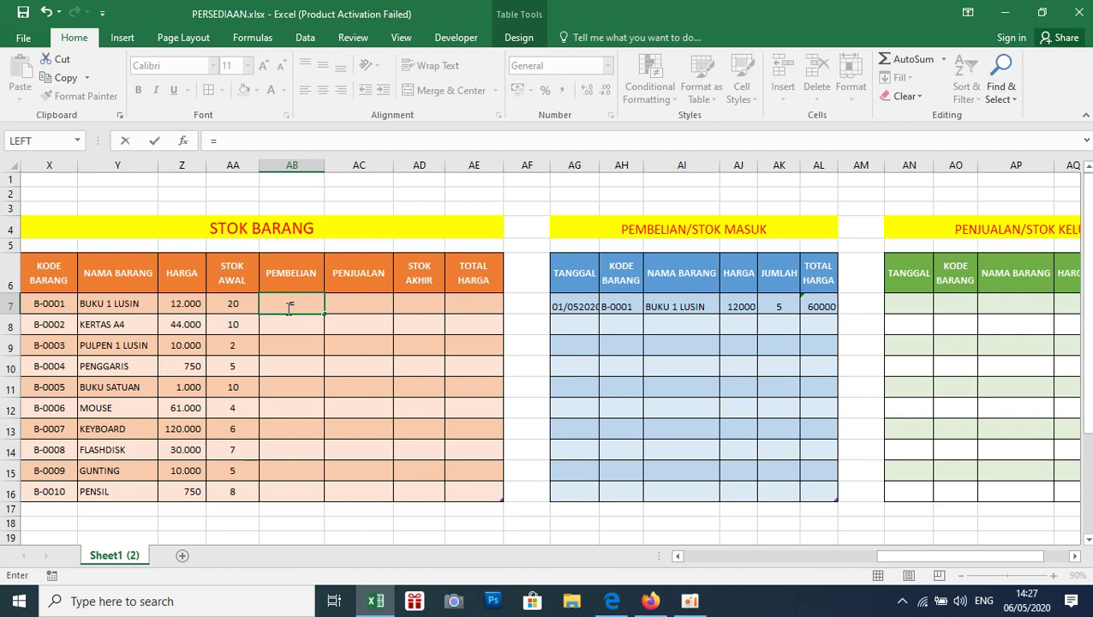
text(SUM)
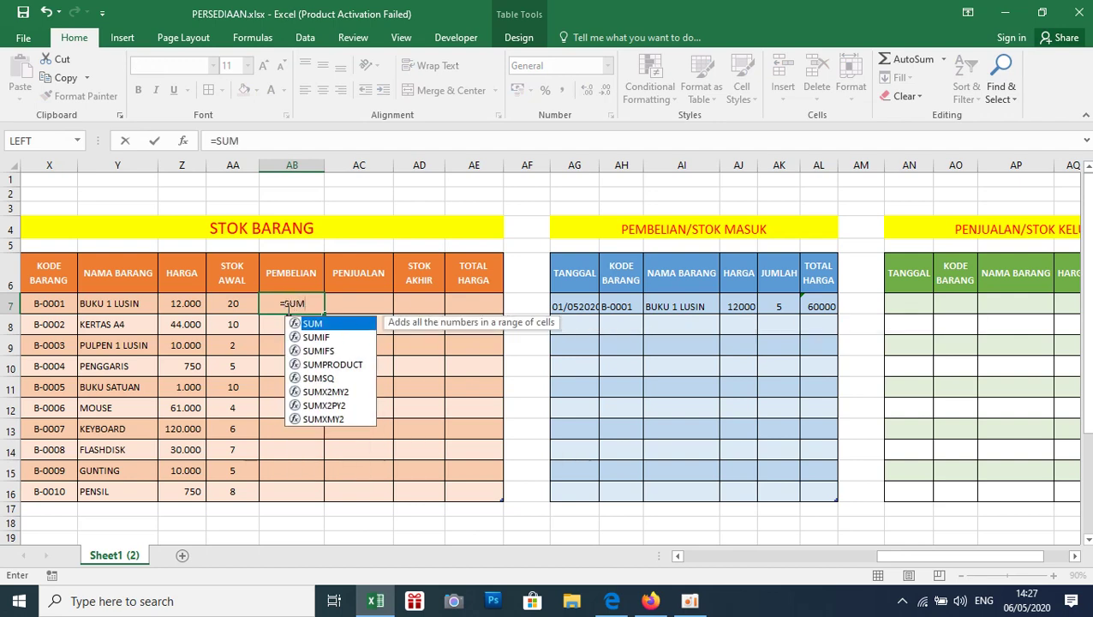
key(Down)
key(Tab)
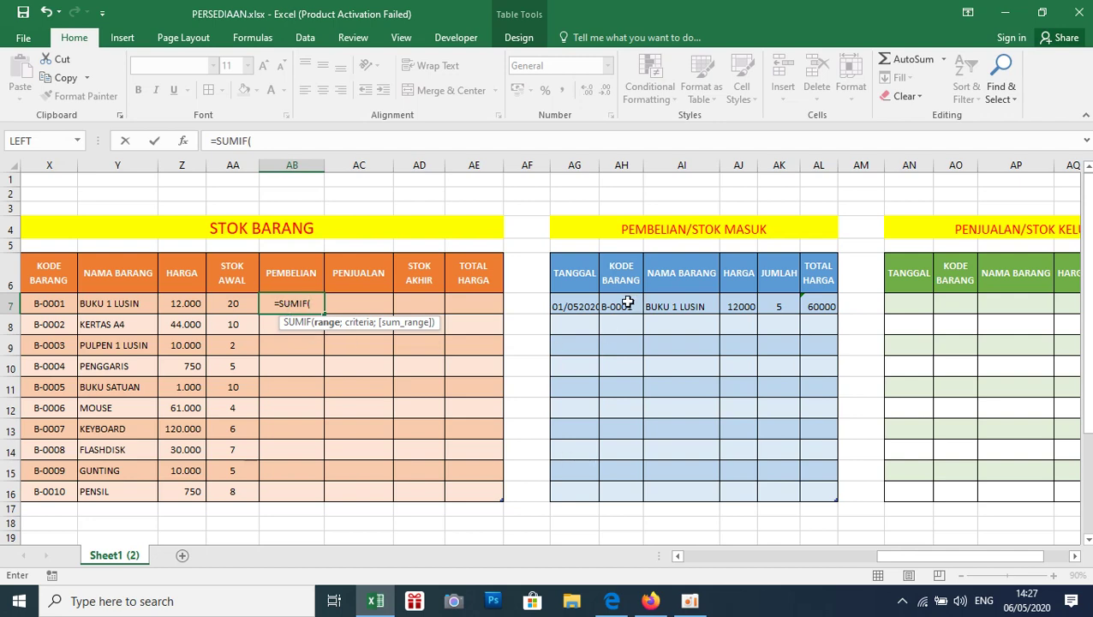
drag(627, 303, 631, 492)
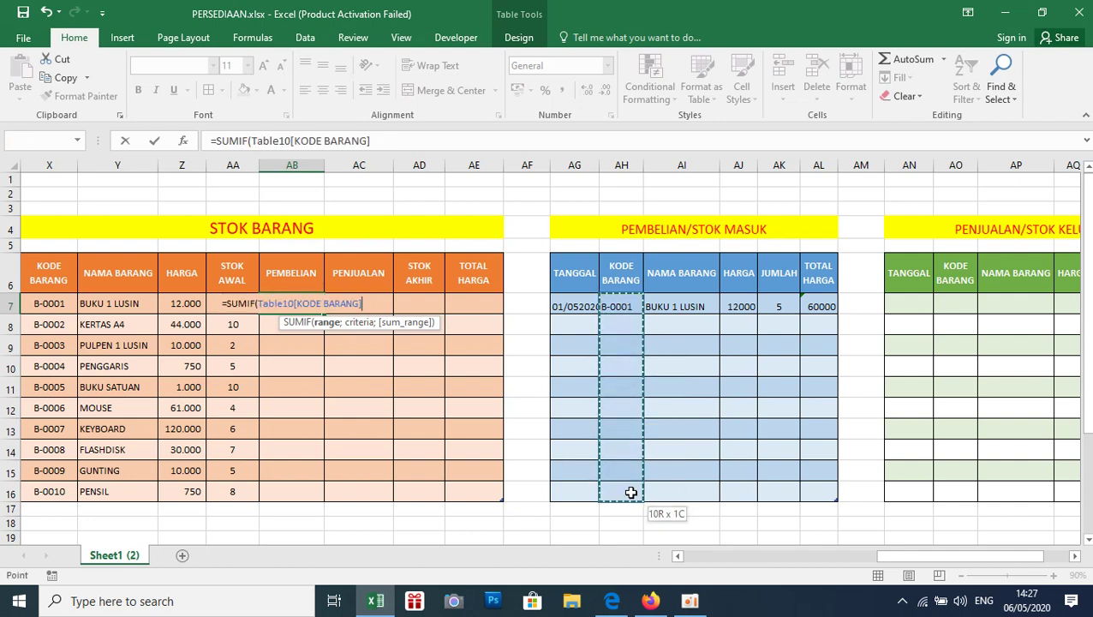
text(;)
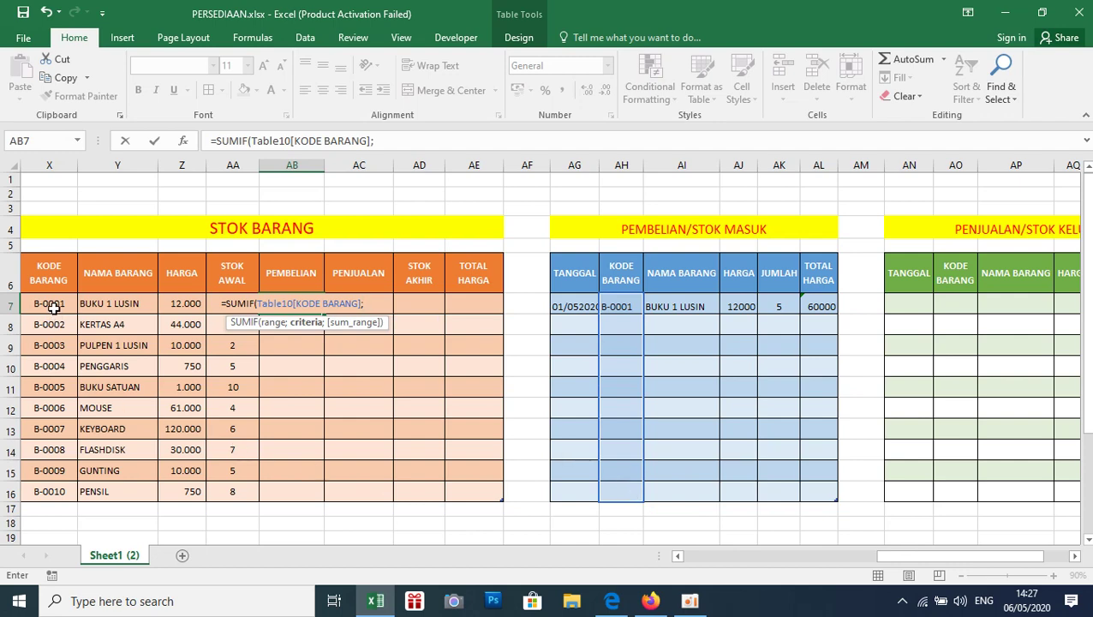
drag(49, 305, 54, 492)
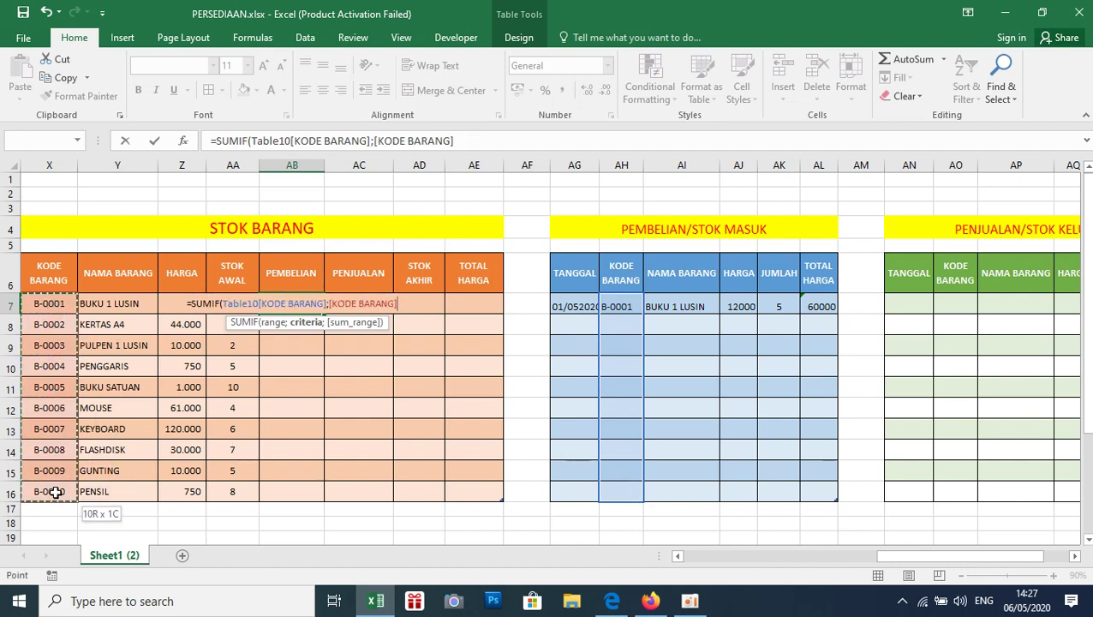
text(;)
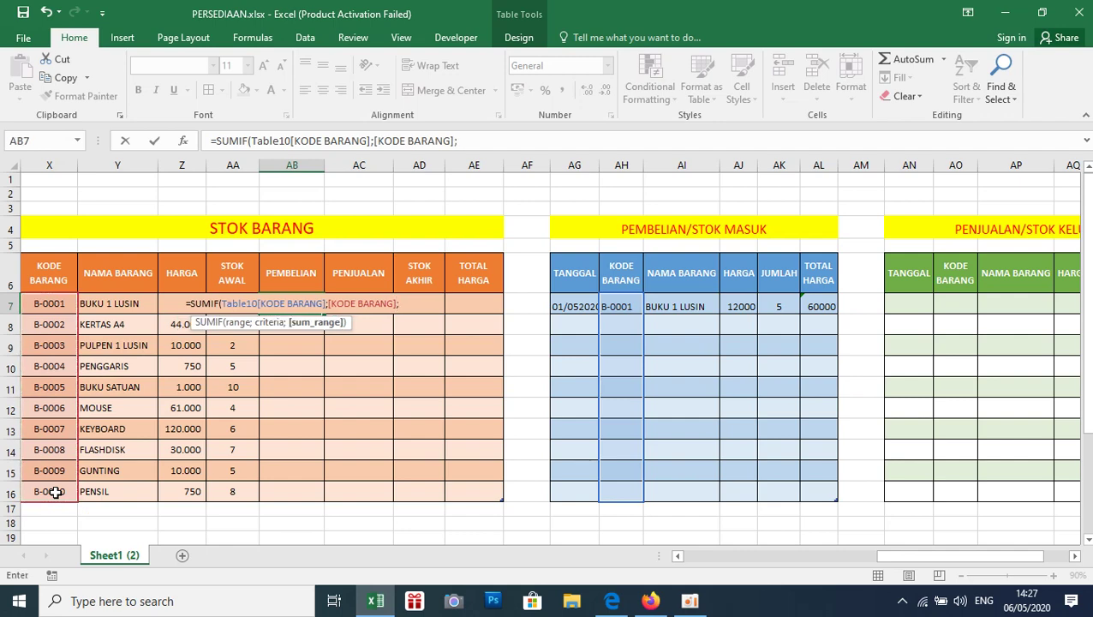
drag(776, 306, 785, 500)
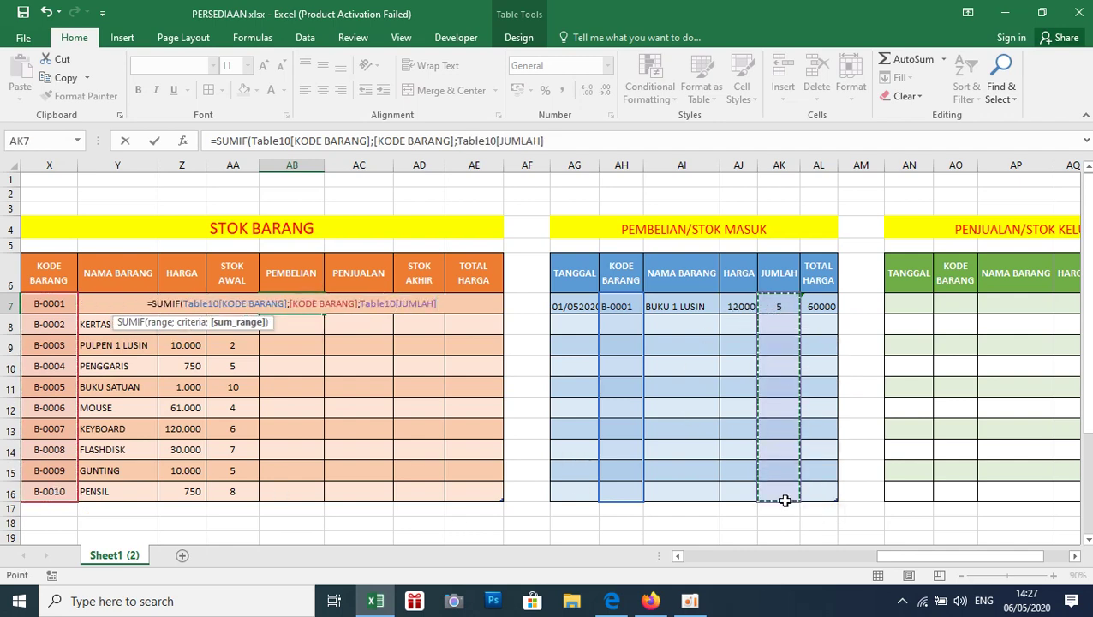
text())
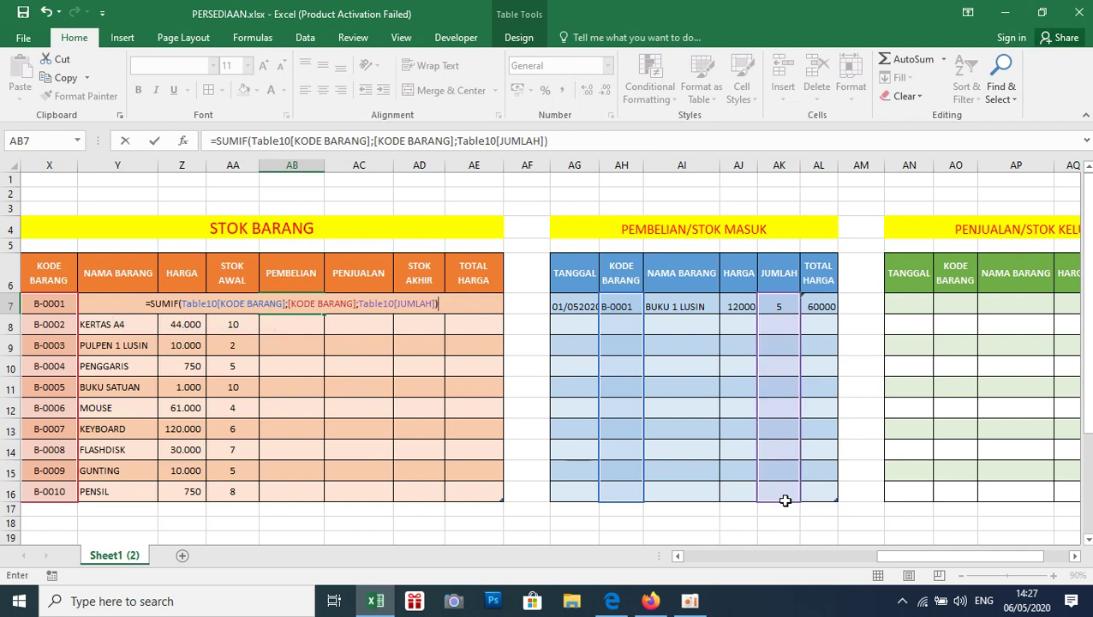
key(Return)
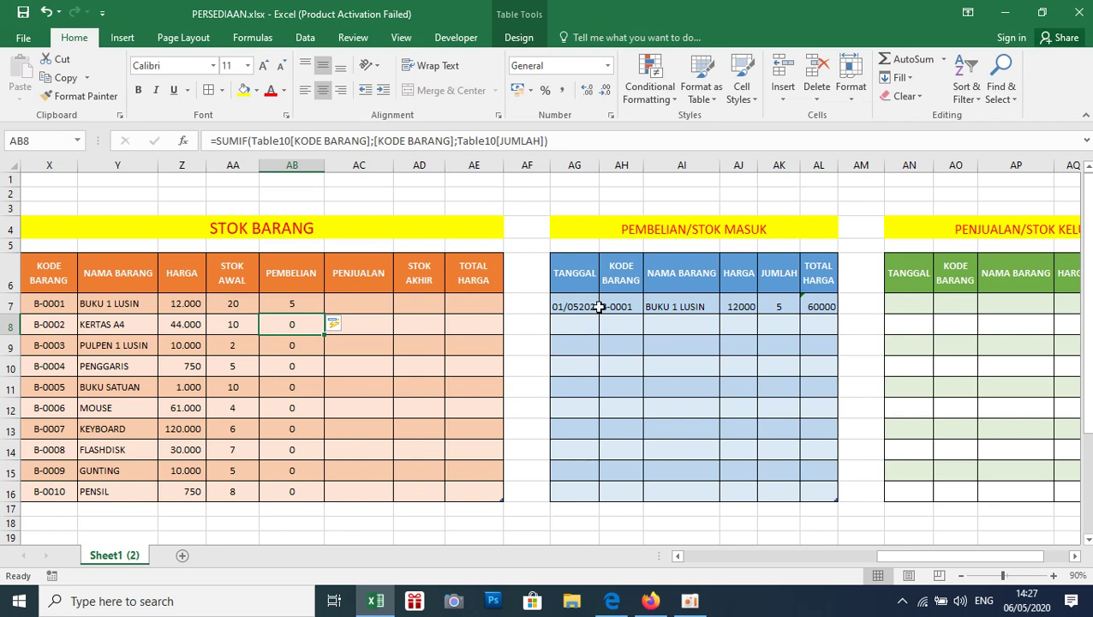
drag(598, 170, 605, 170)
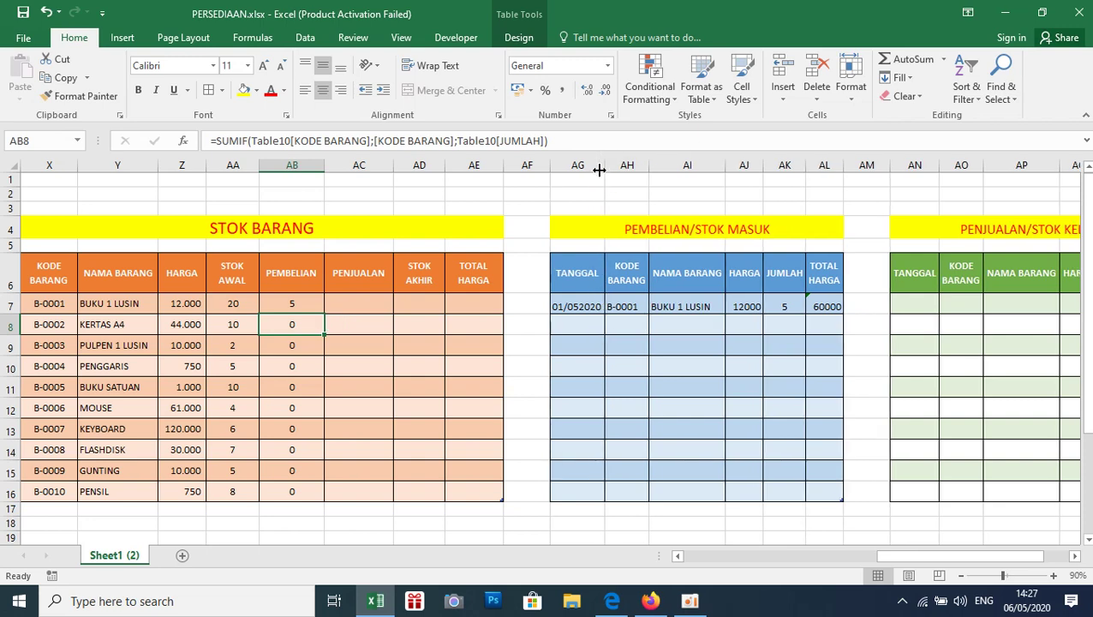
Copy the purchase date down to row 8 and enter item code B-0010 there
click(569, 318)
click(598, 307)
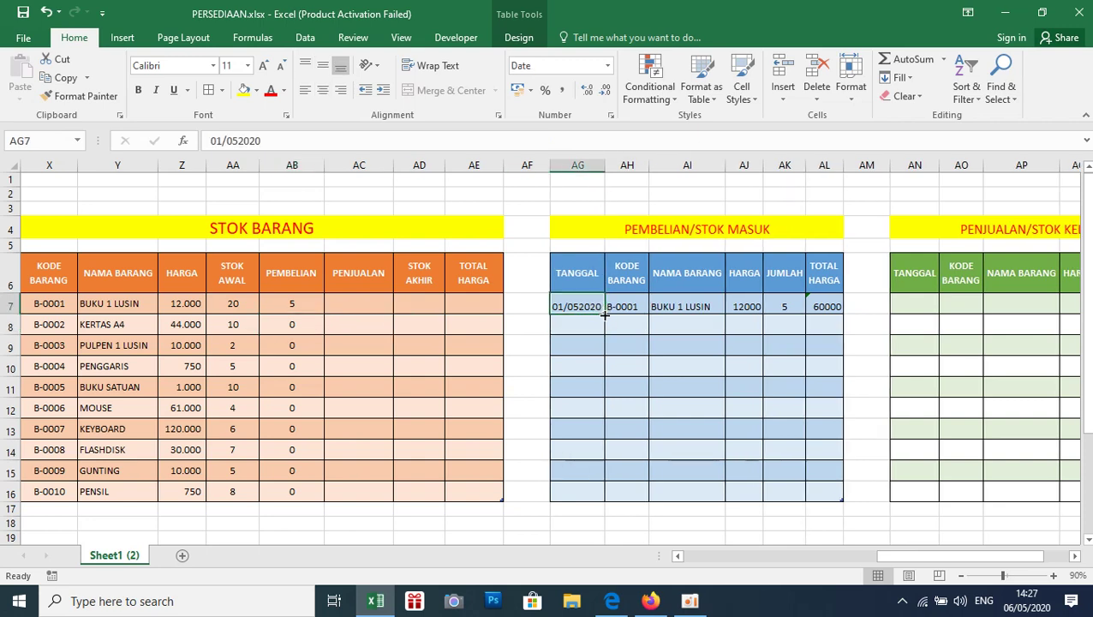
drag(604, 316, 603, 330)
click(618, 324)
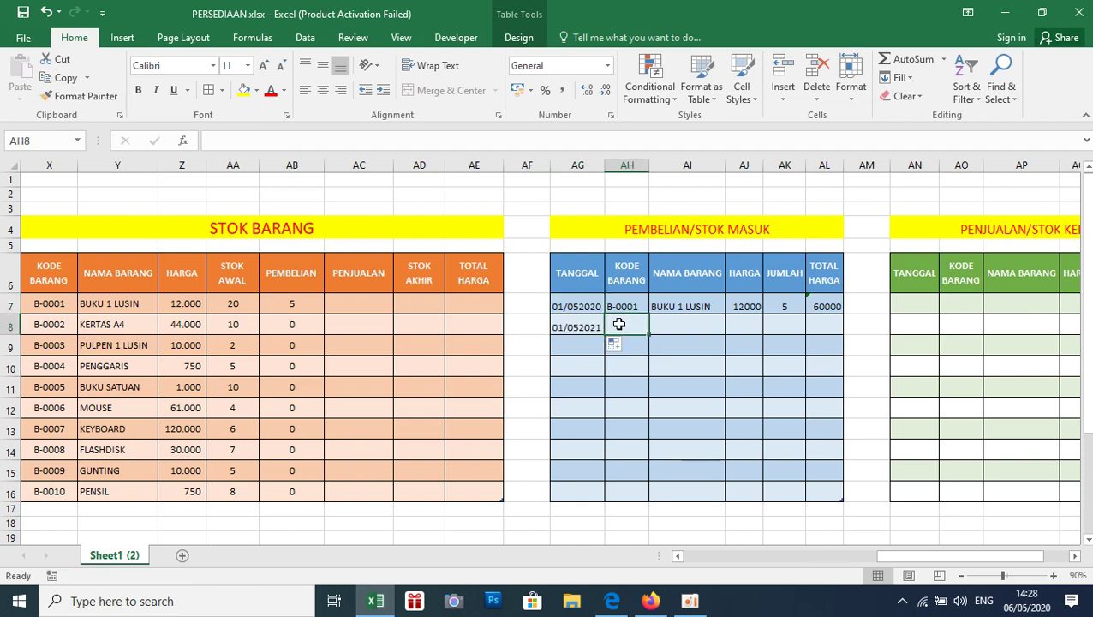
text(B-00)
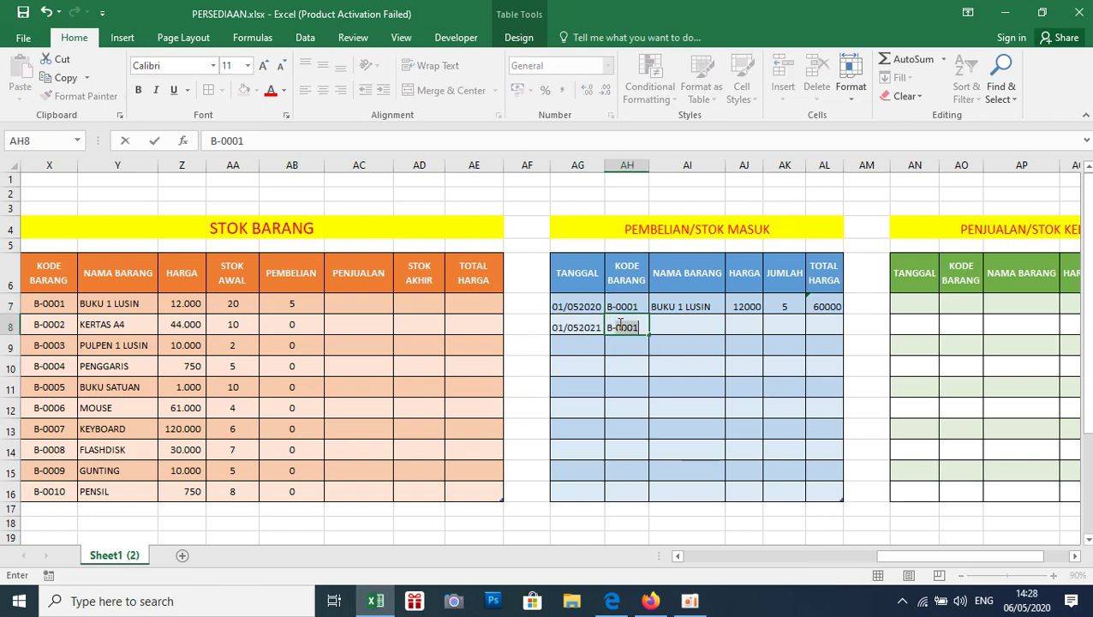
text(10)
key(Return)
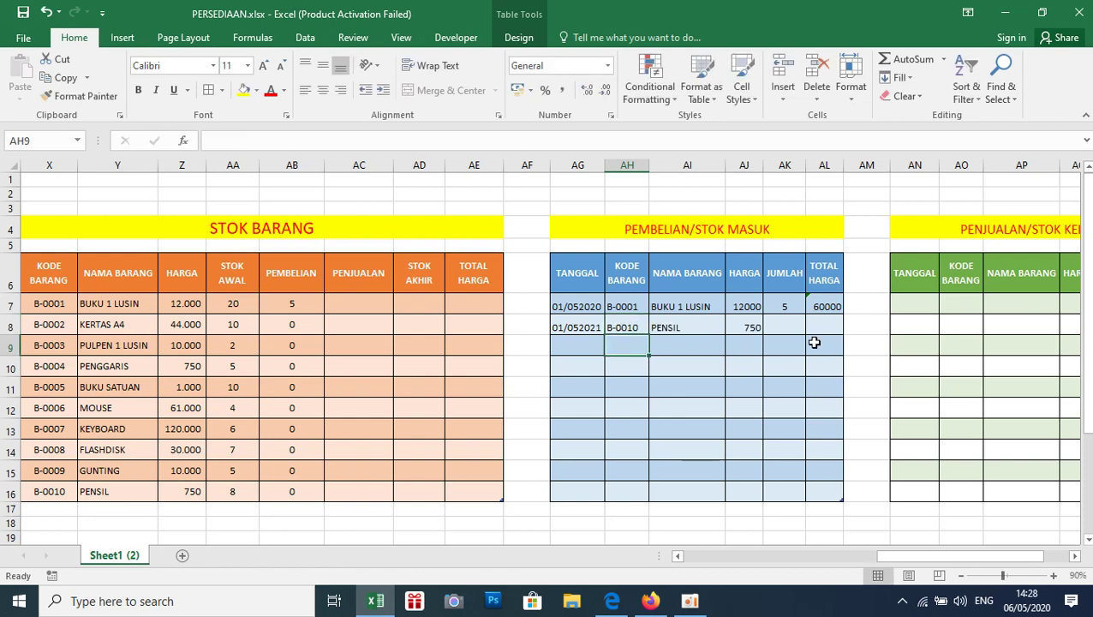
Set the second purchase's JUMLAH to 10, raising PENSIL's PEMBELIAN to 10
click(797, 328)
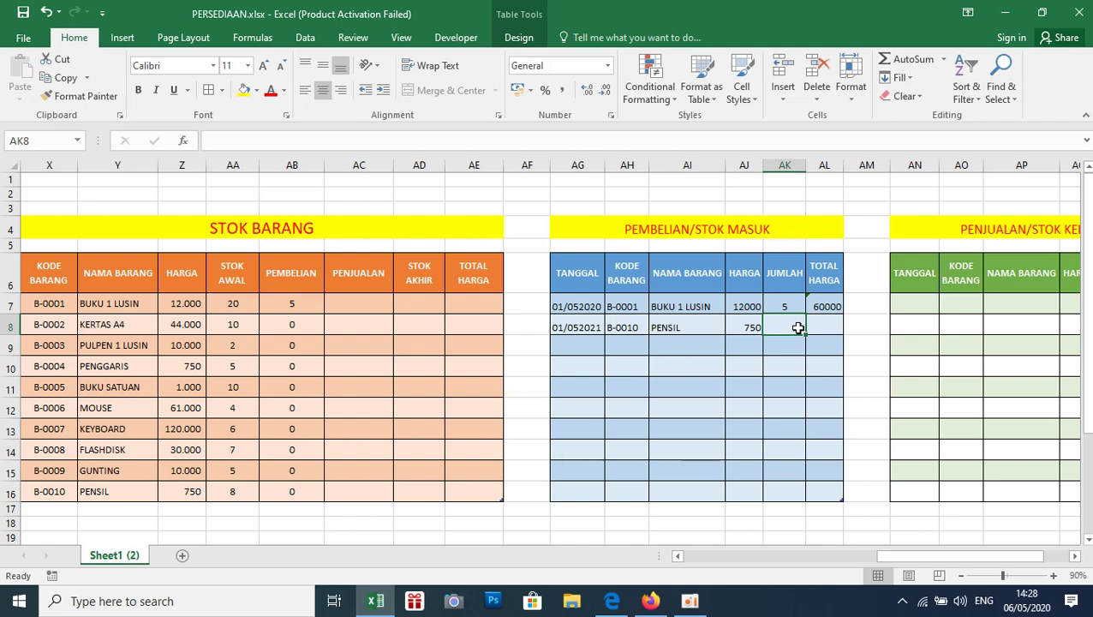
text(10)
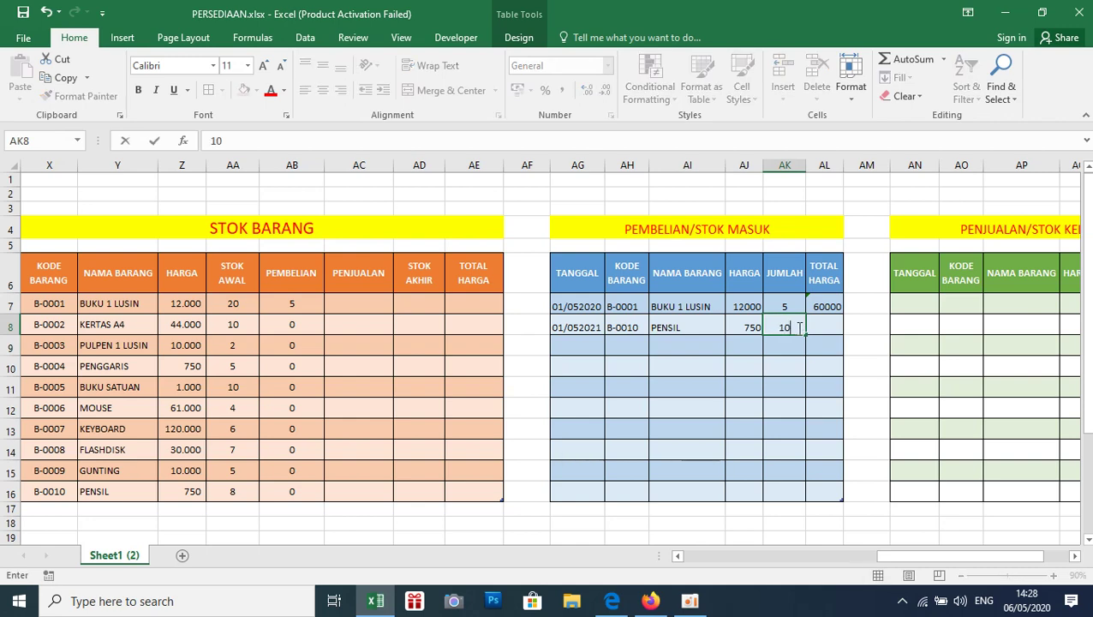
key(Return)
click(298, 492)
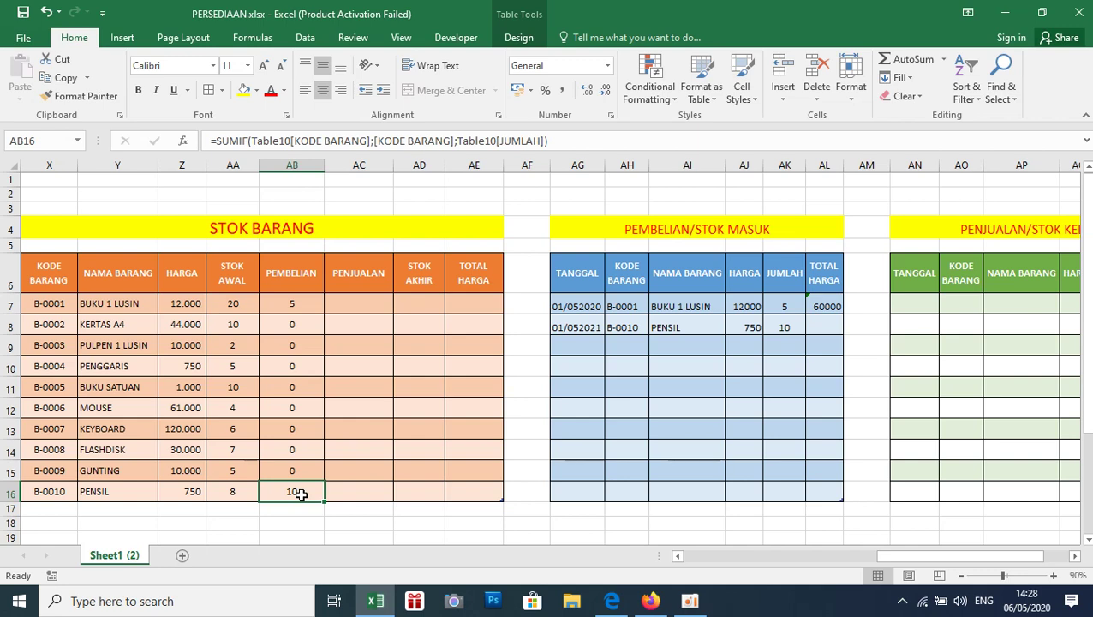
click(423, 306)
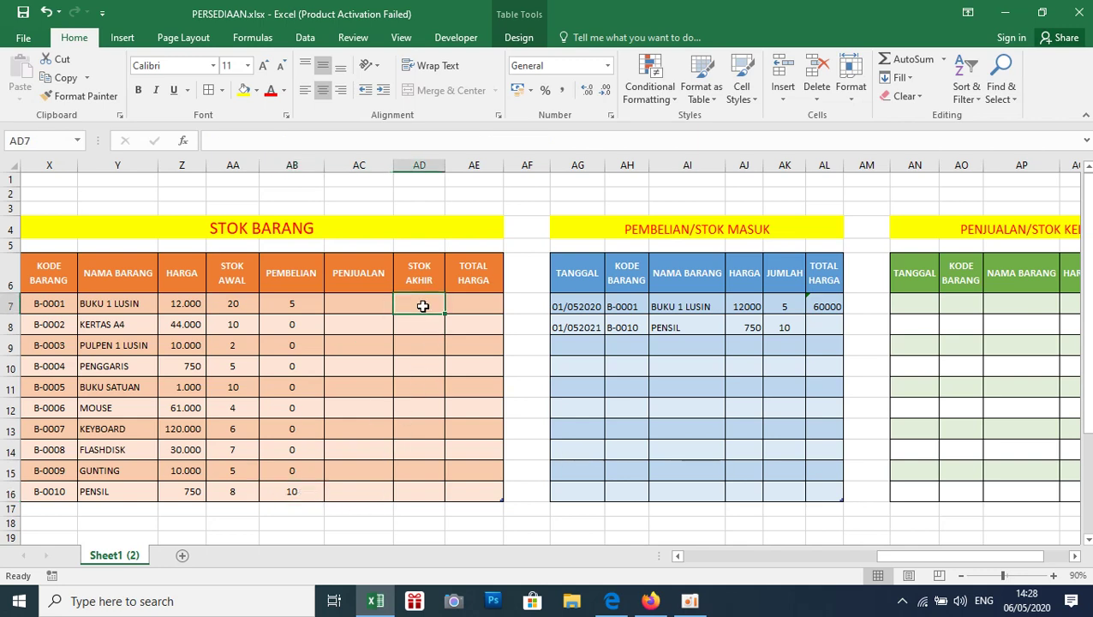
Start a STOK AWAL + PEMBELIAN − PENJUALAN formula, cancel it, and widen the PENJUALAN column
text(=)
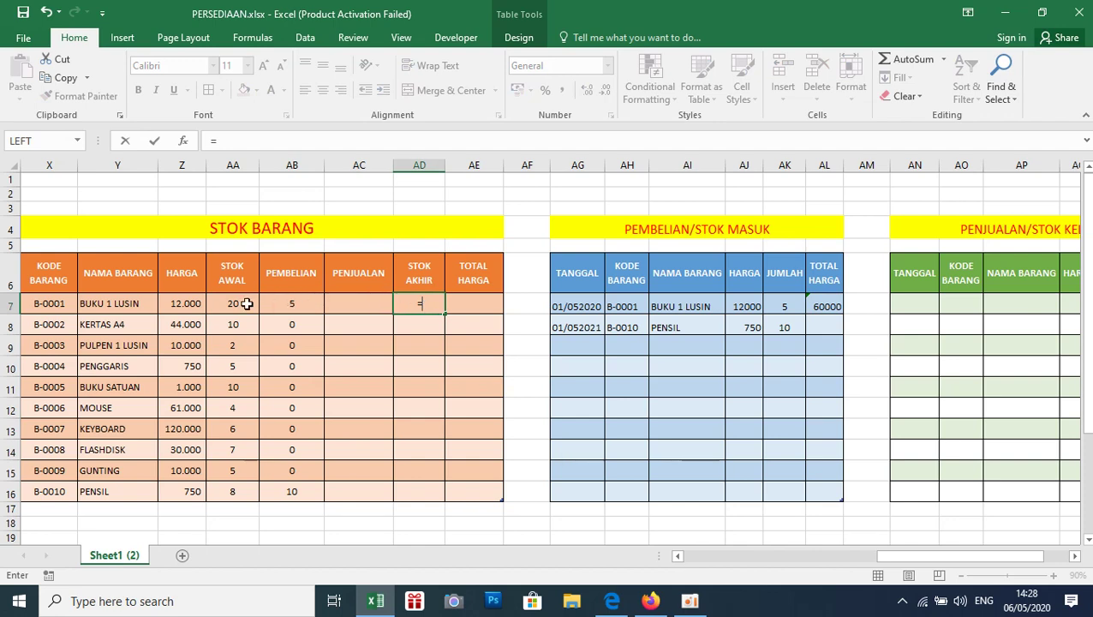
click(237, 302)
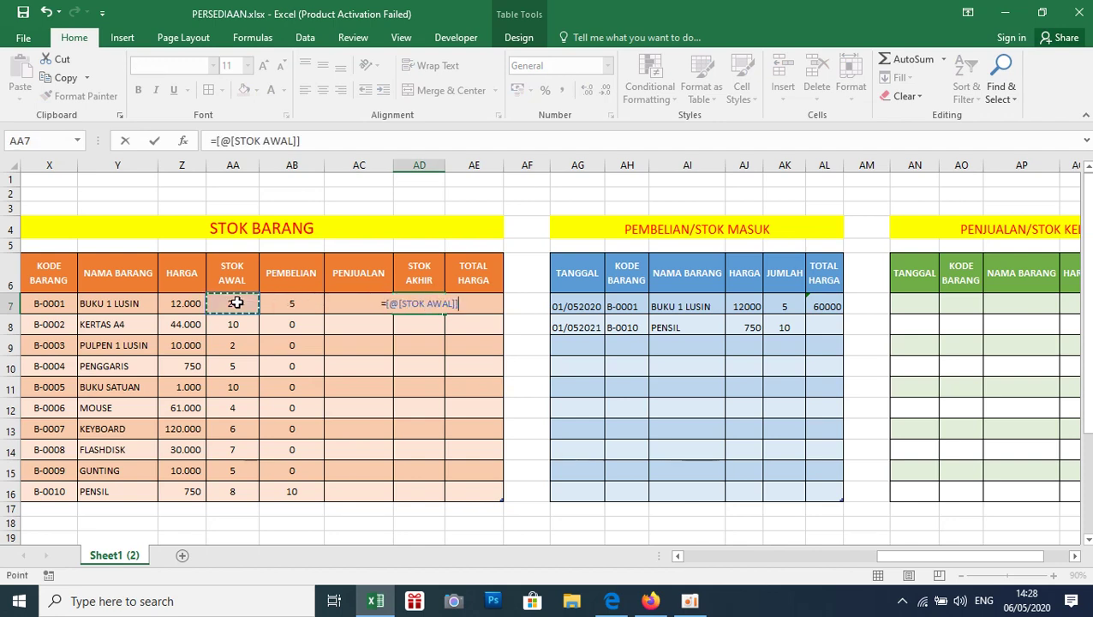
text(+)
click(286, 307)
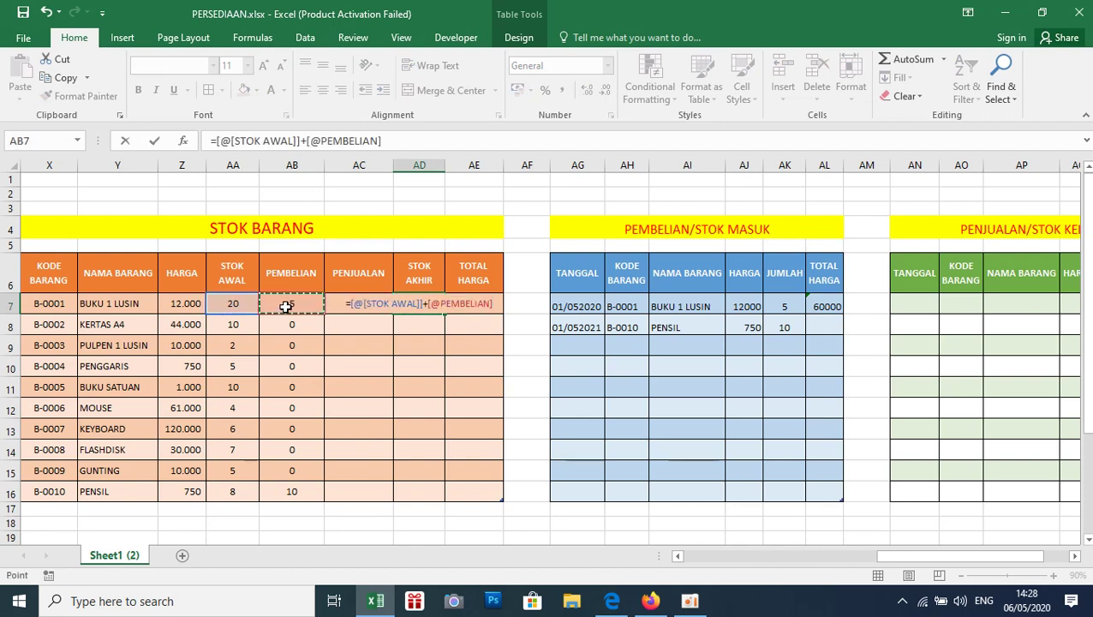
text(-)
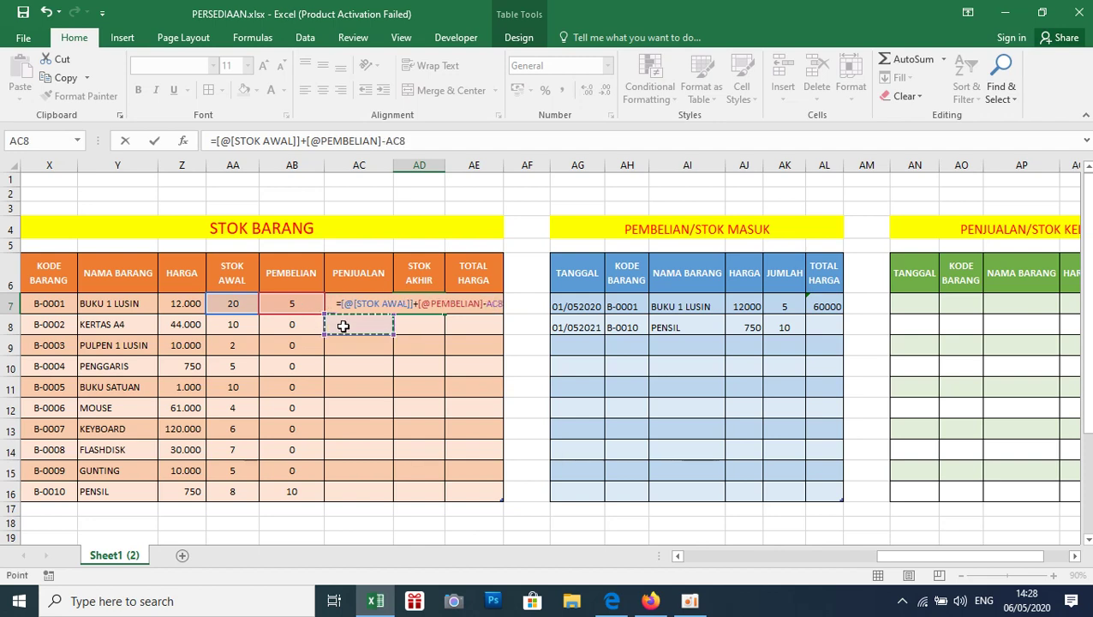
click(334, 304)
click(409, 345)
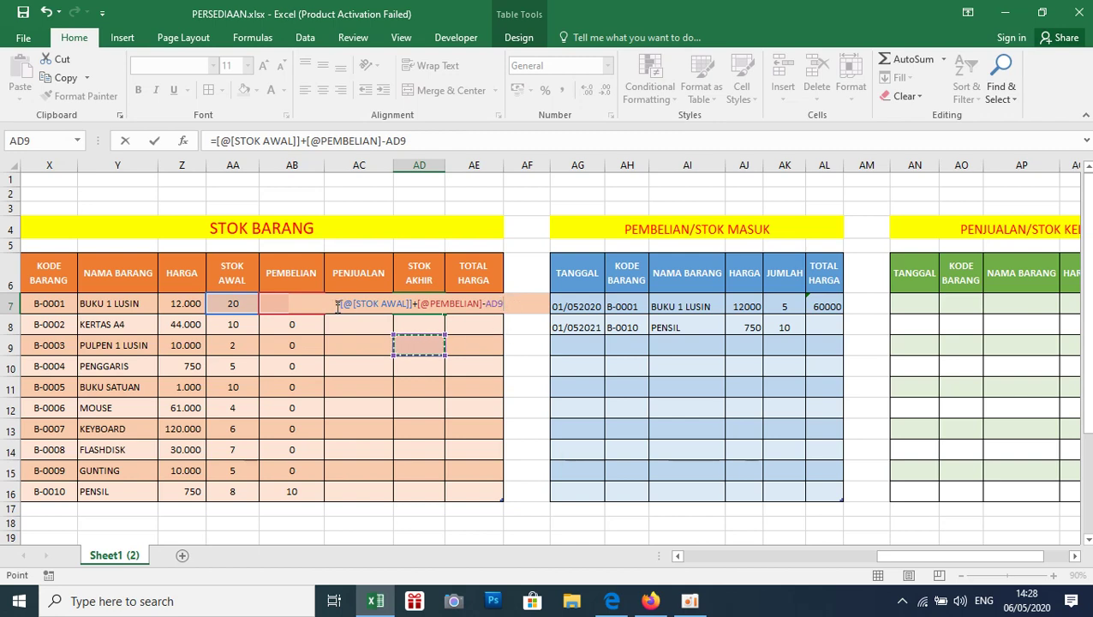
drag(334, 304, 511, 310)
key(Escape)
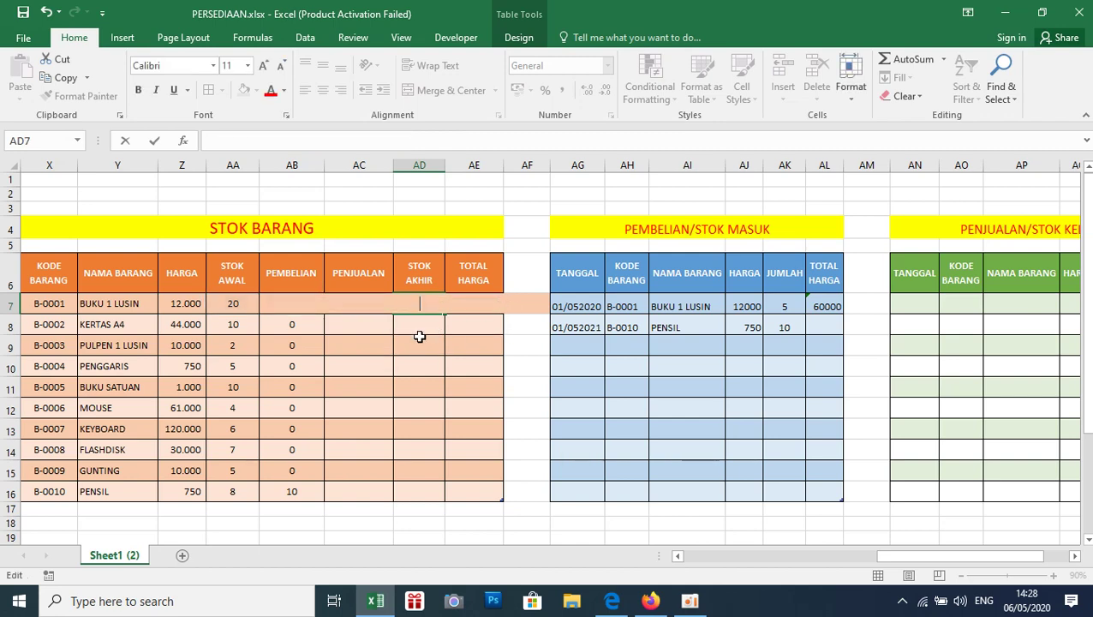
click(390, 343)
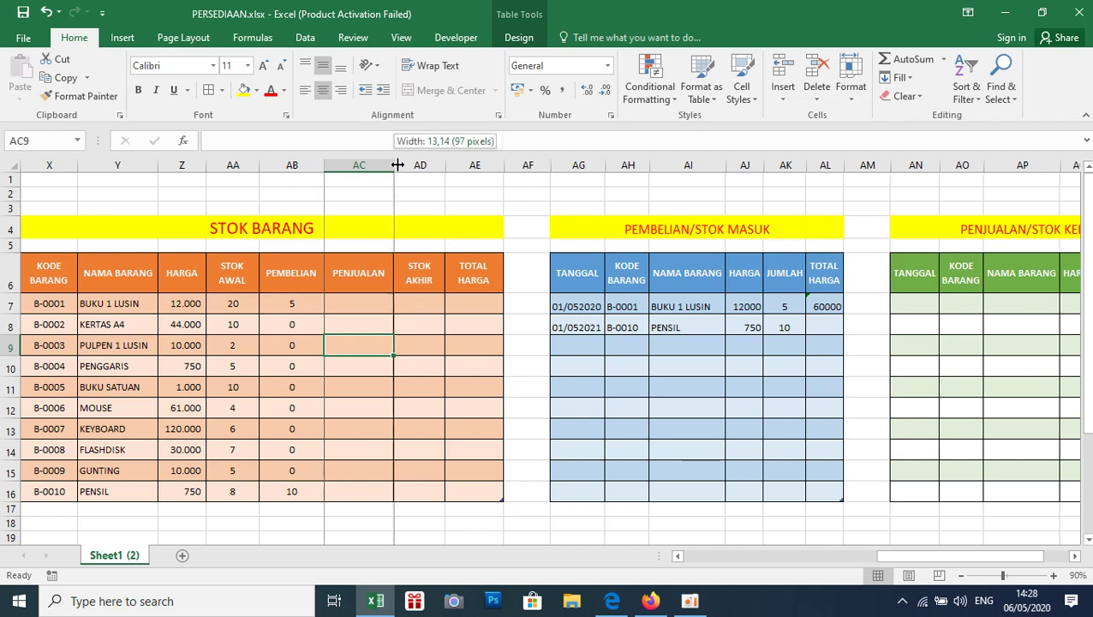
drag(393, 164, 412, 164)
click(447, 298)
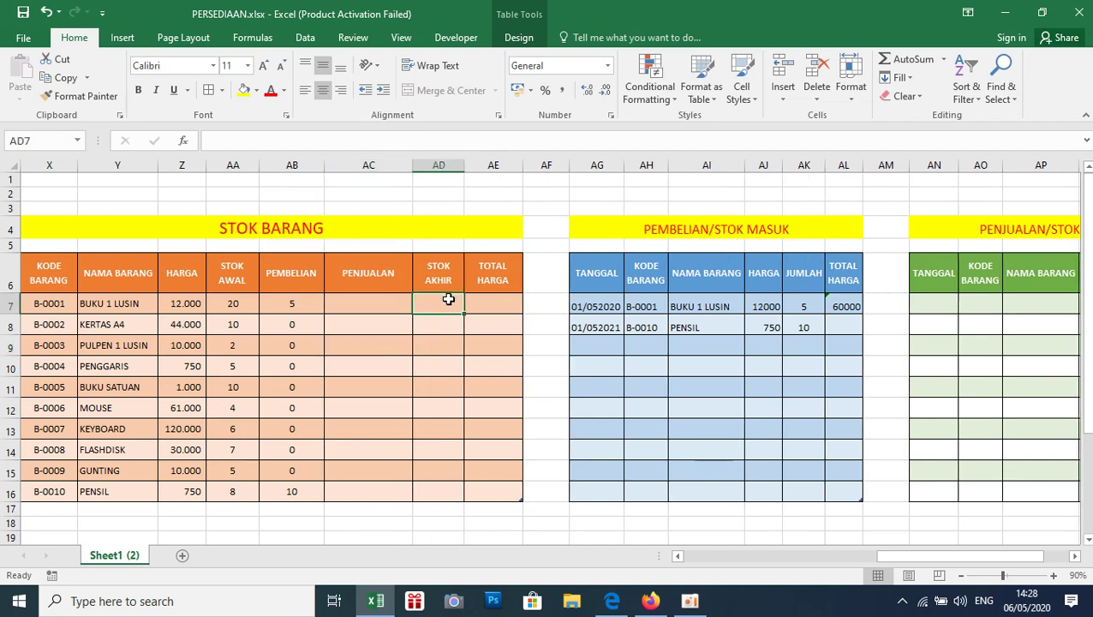
text(=)
click(234, 304)
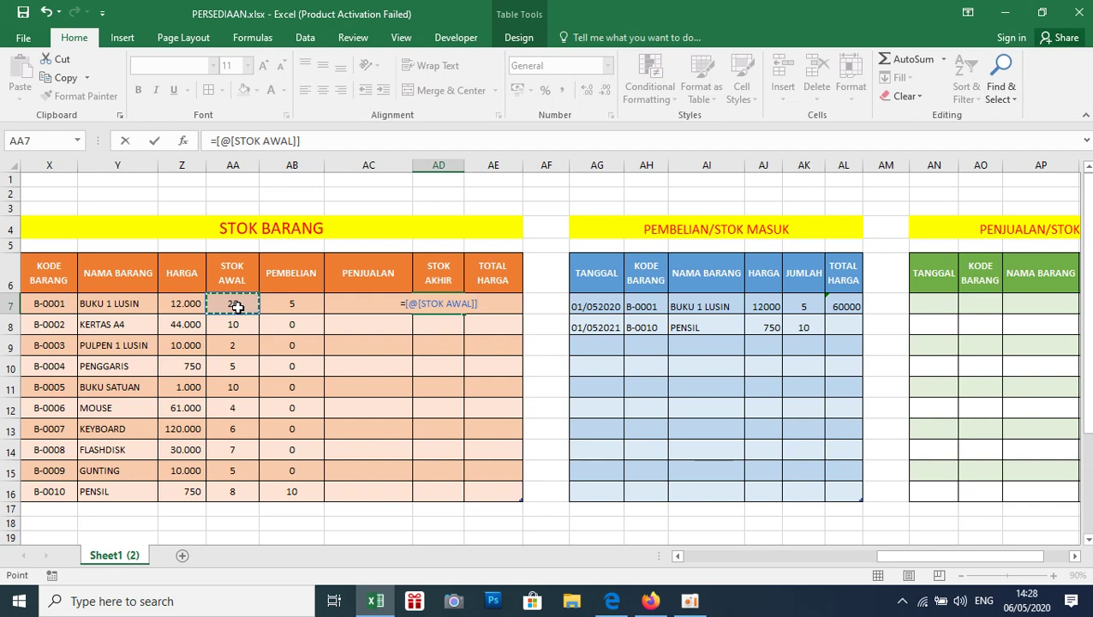
text(+)
click(295, 303)
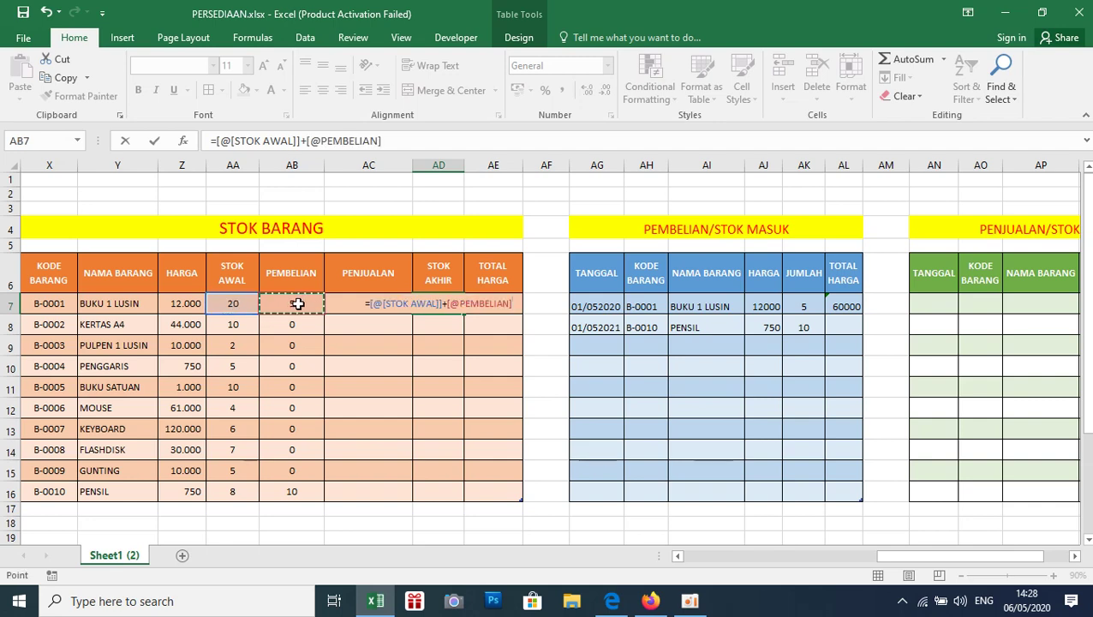
text(-)
click(345, 309)
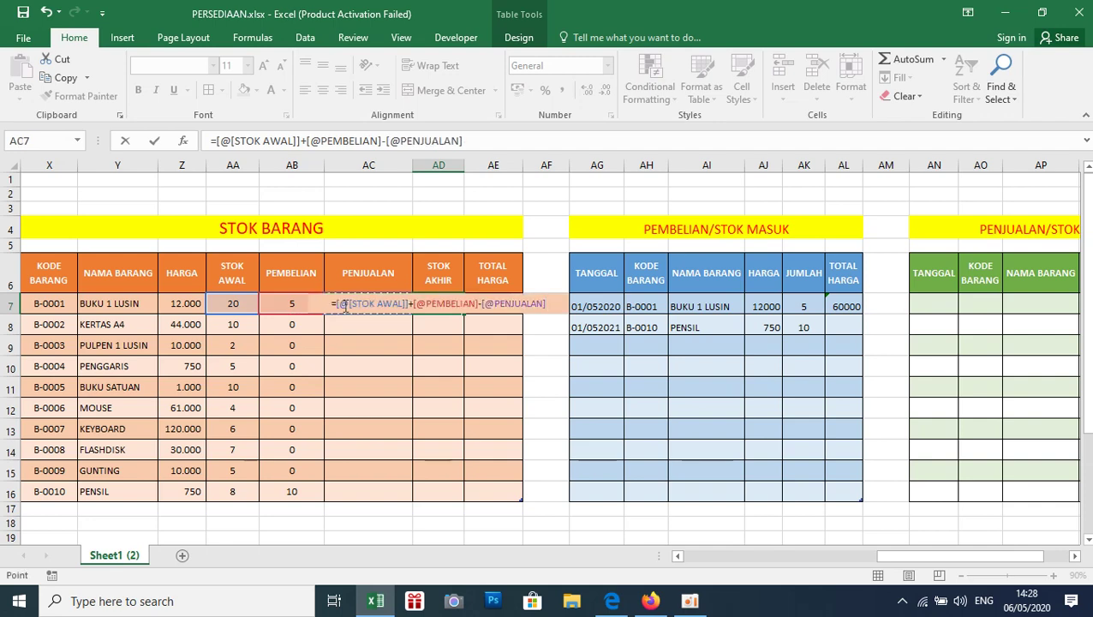
text())
key(Return)
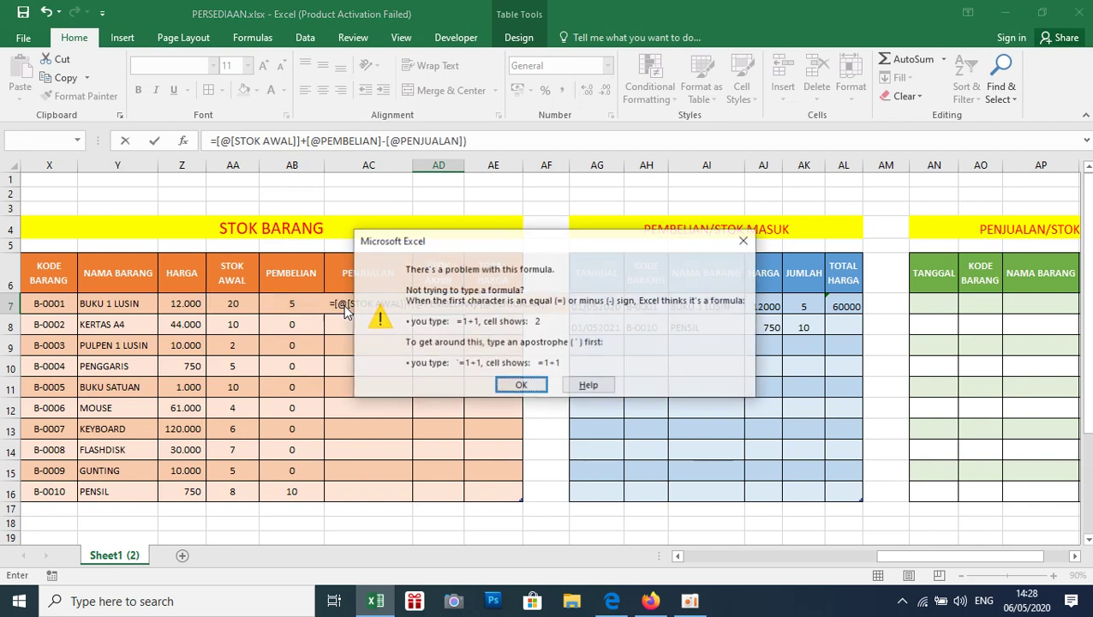
Remove the stray ')' so STOK AKHIR shows 25 for BUKU 1 LUSIN and 18 for PENSIL
click(520, 386)
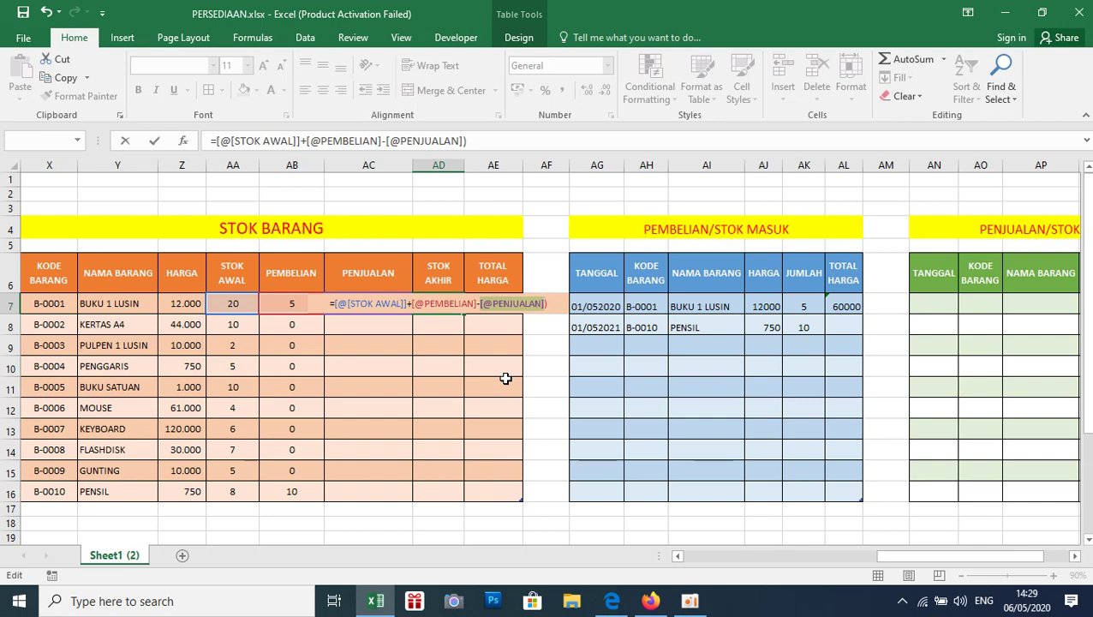
click(546, 304)
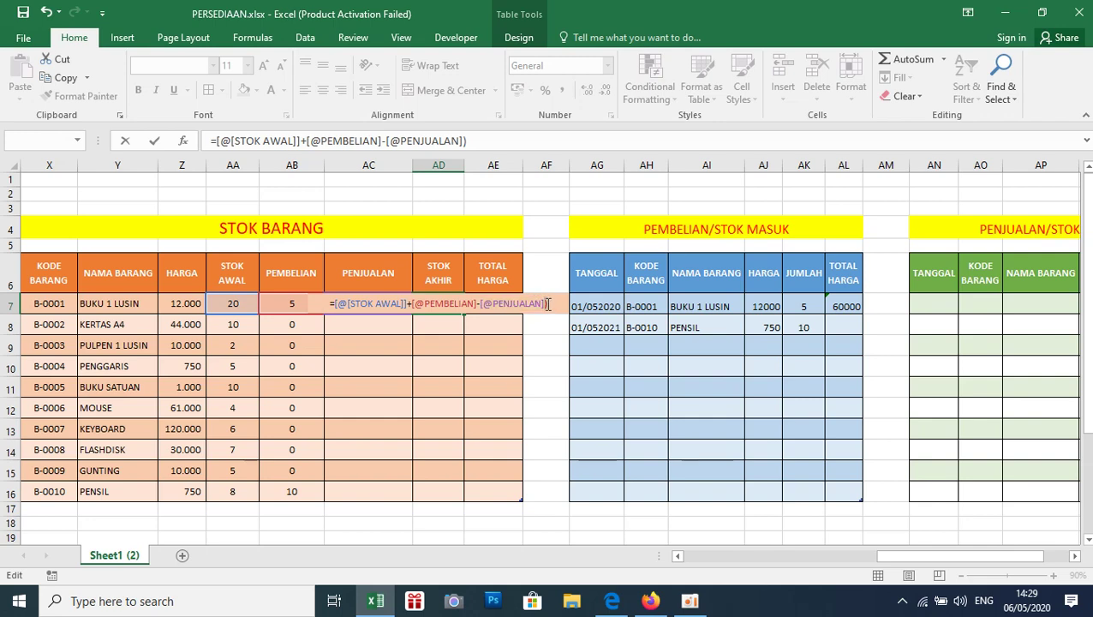
key(BackSpace)
key(Return)
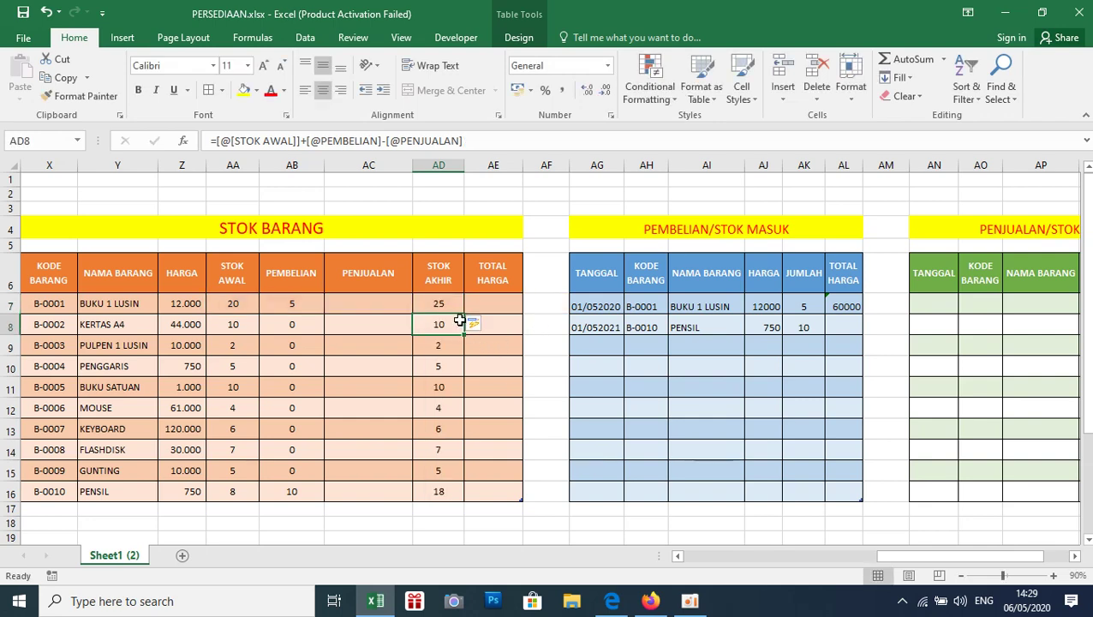
click(450, 307)
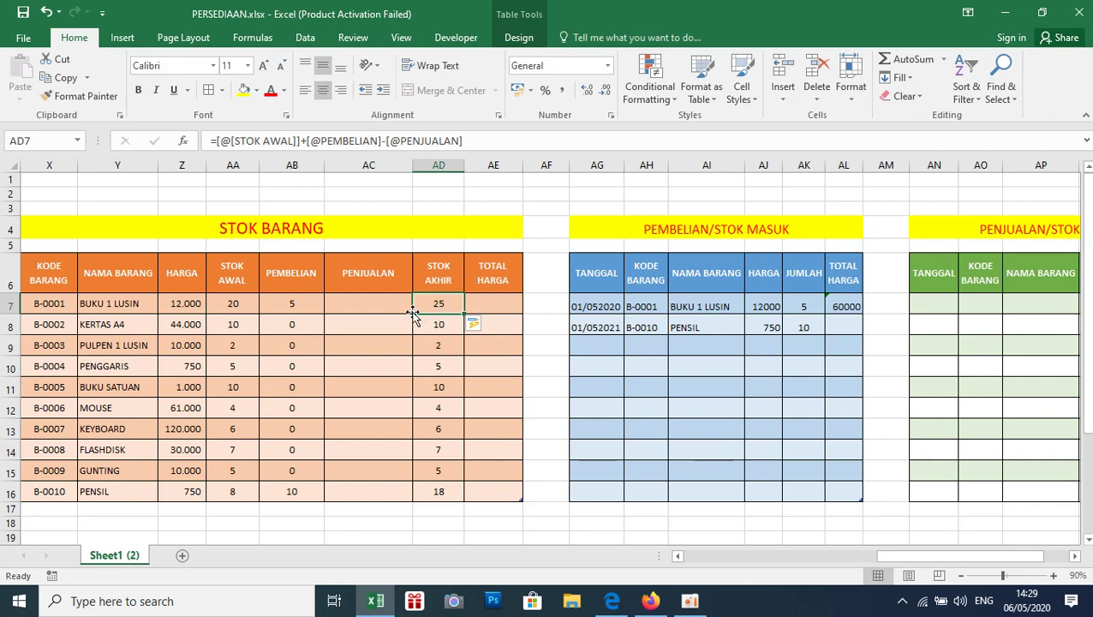
click(441, 491)
Multiply HARGA by STOK AKHIR in TOTAL HARGA: 300.000 for BUKU 1 LUSIN, 13.500 for PENSIL
click(496, 307)
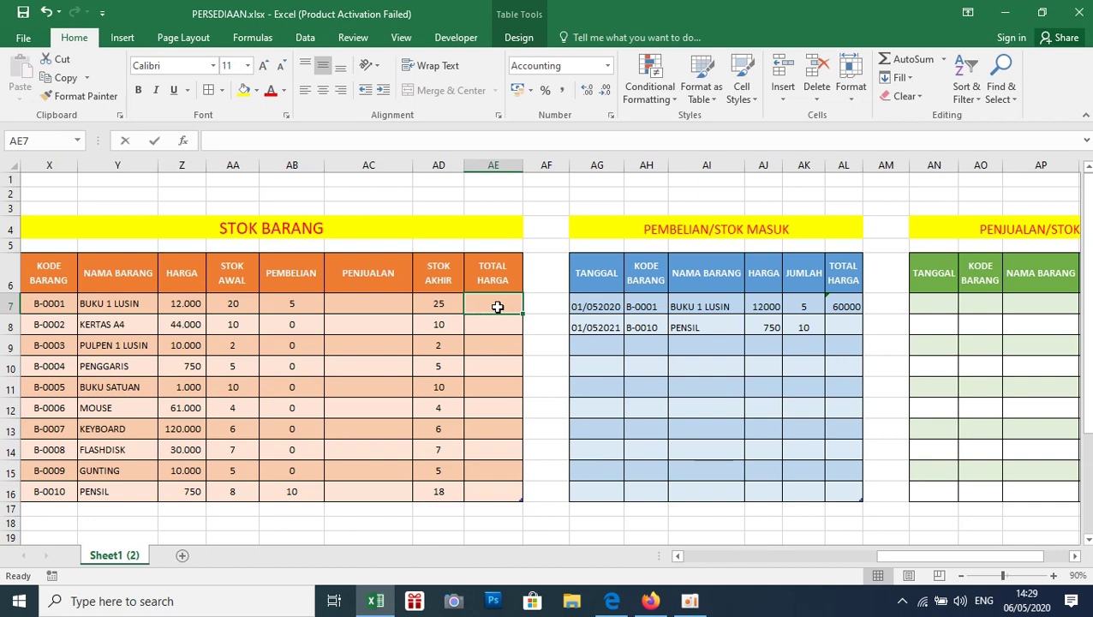
text(=)
click(188, 306)
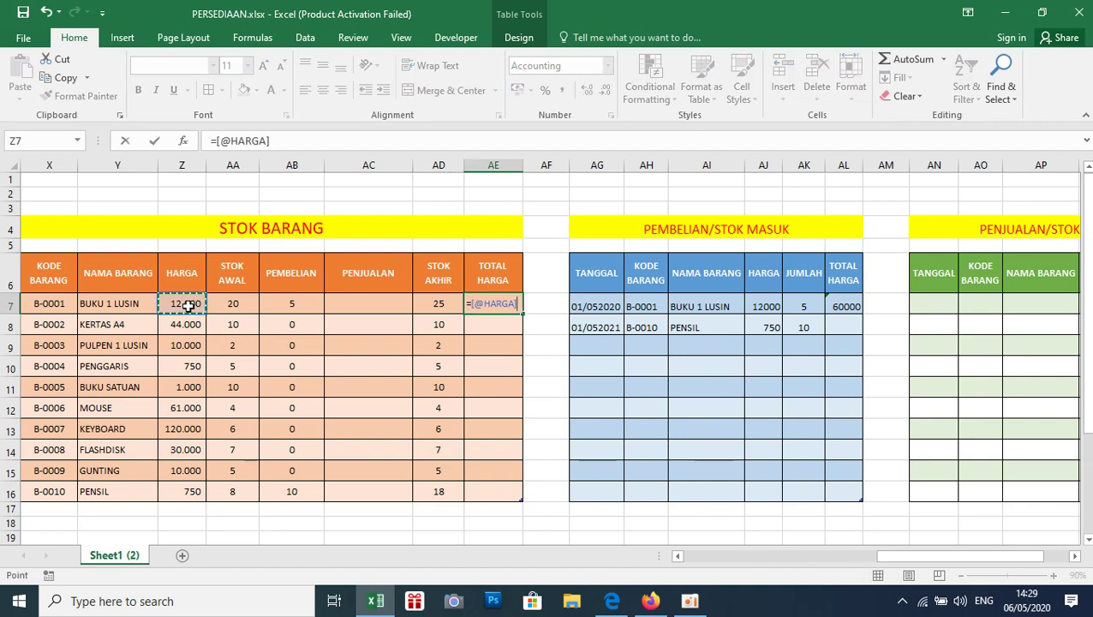
text(////////////////)
key(BackSpace)
key(BackSpace)
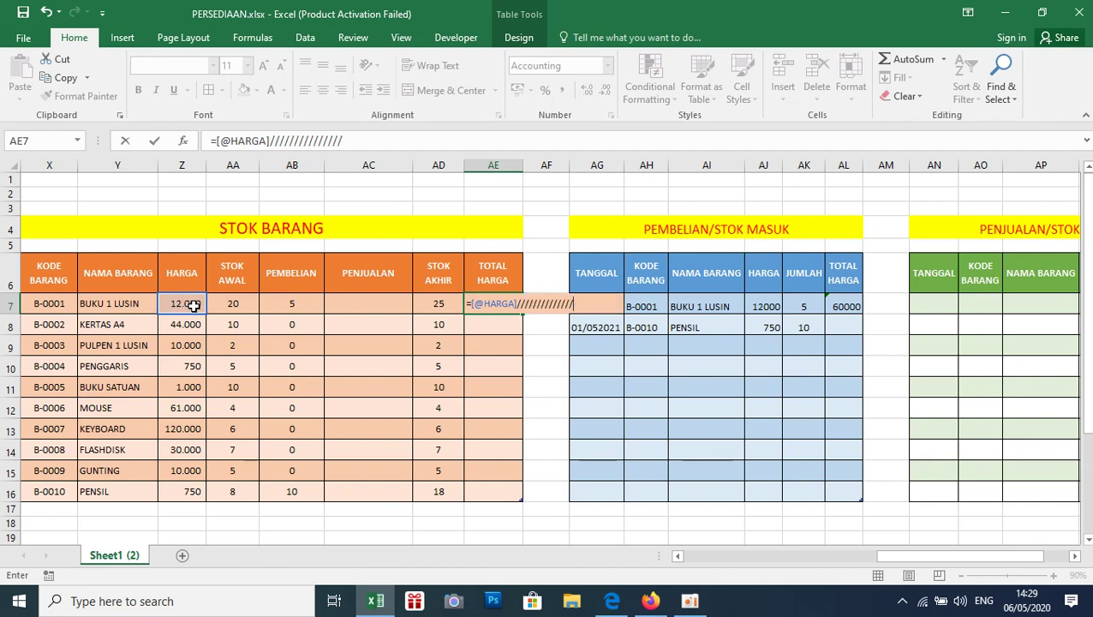
key(BackSpace)
key(BackSpace)
key(BackSpace)
key(BackSpace)
key(BackSpace)
key(BackSpace)
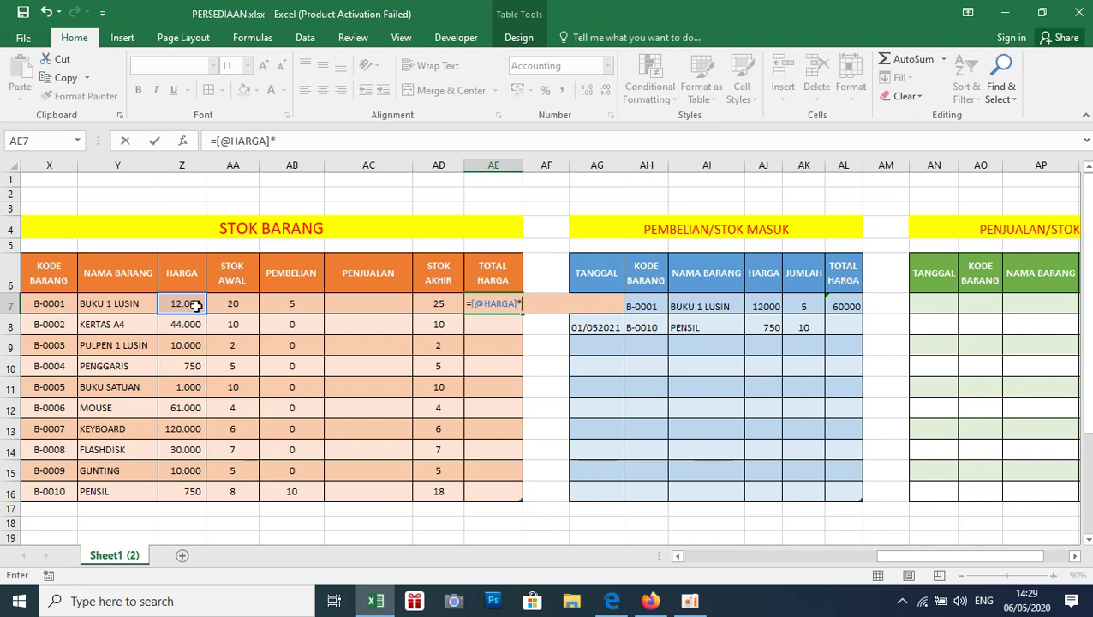
click(441, 306)
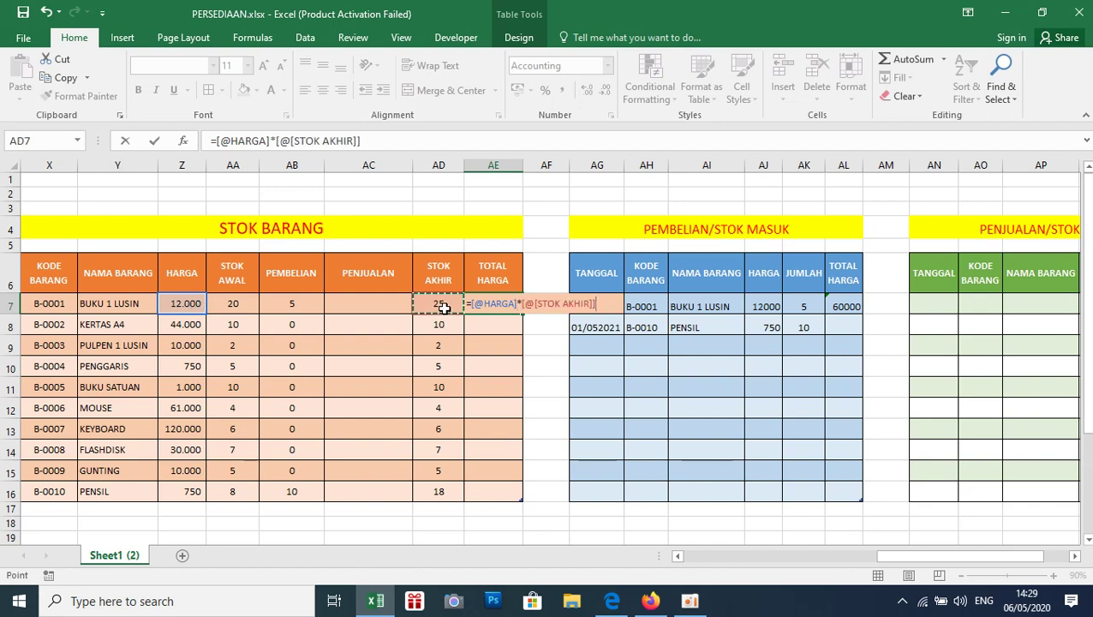
key(Return)
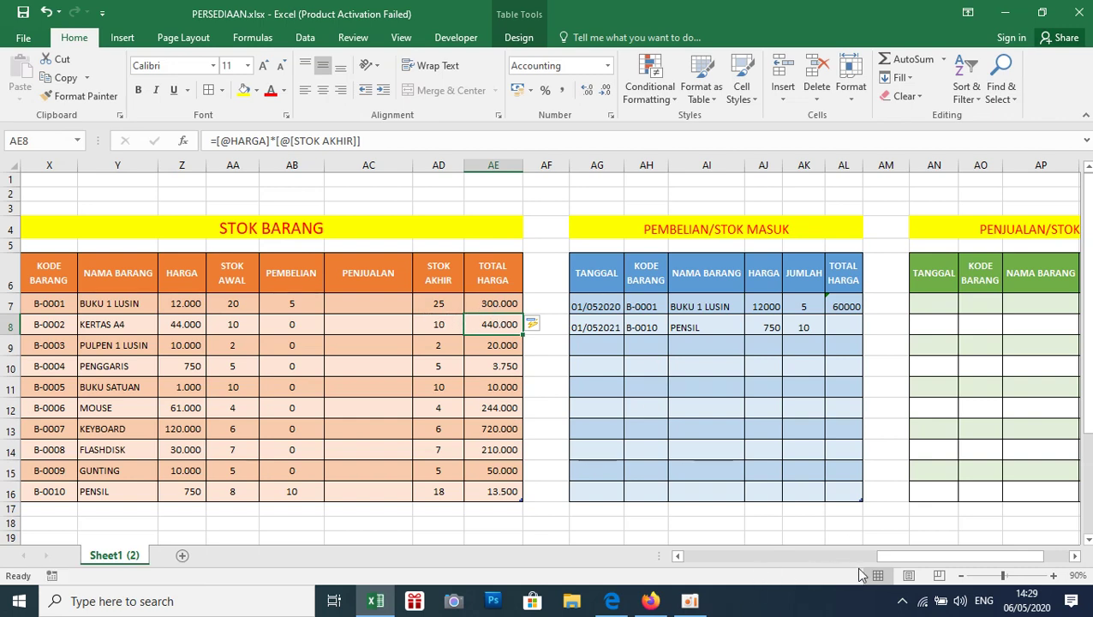
drag(888, 556, 906, 558)
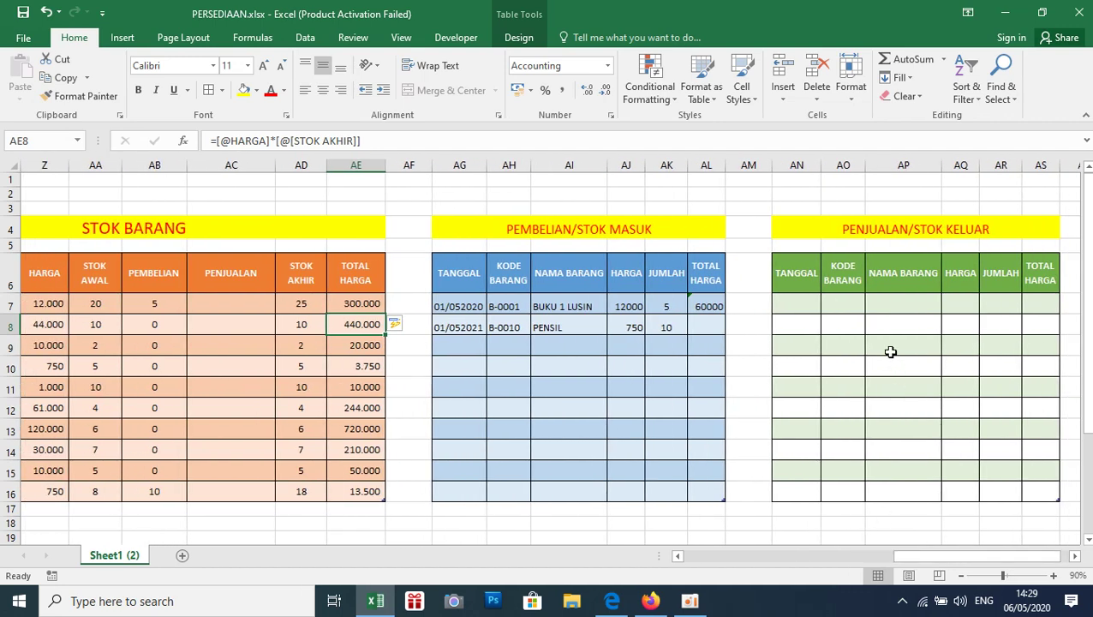
Enter a VLOOKUP in AP7 that returns the item name for the row's KODE BARANG, using exact match
click(895, 309)
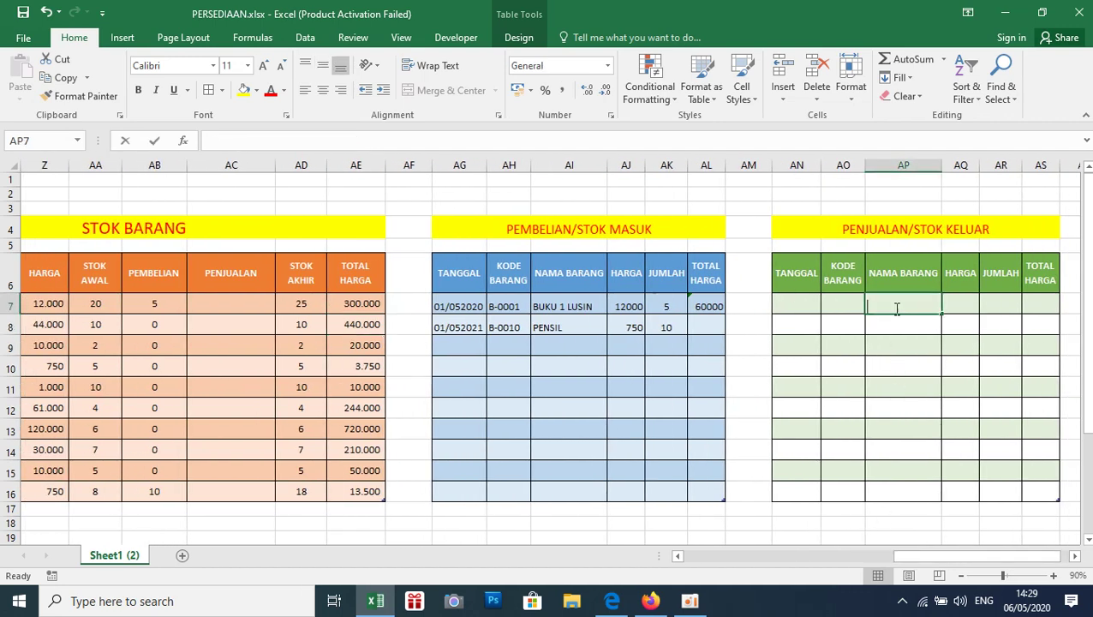
text(=VL)
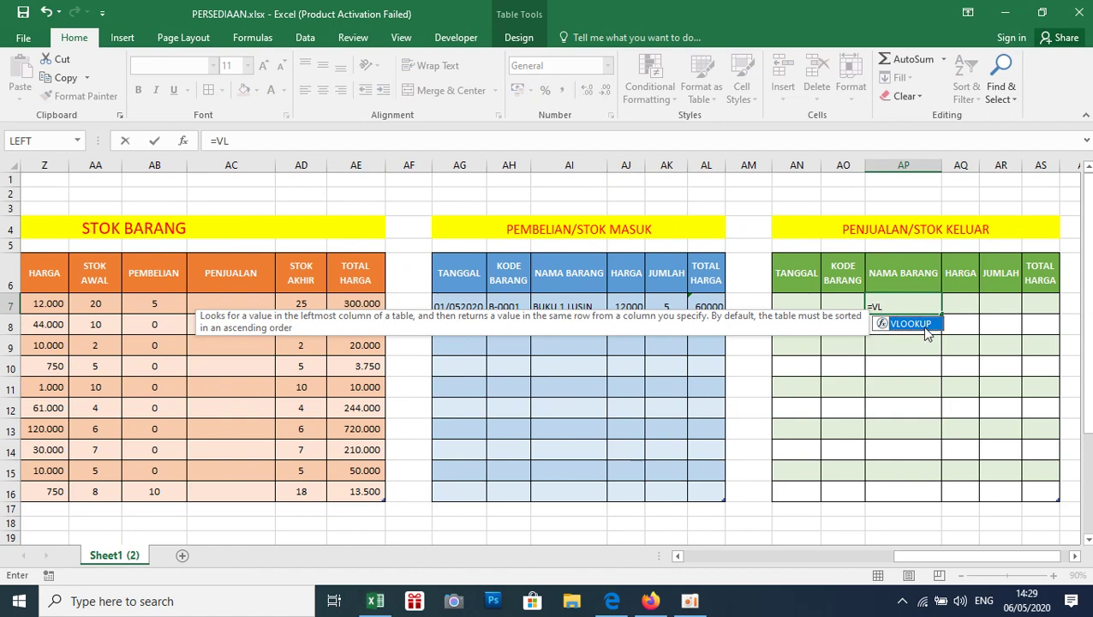
double_click(927, 333)
click(844, 306)
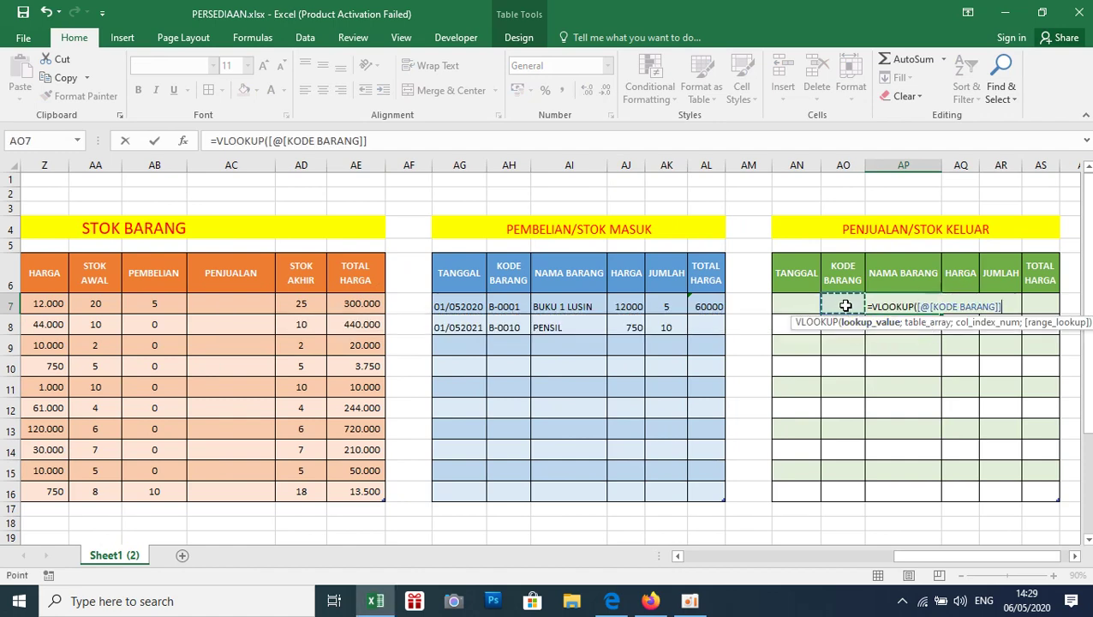
text(;)
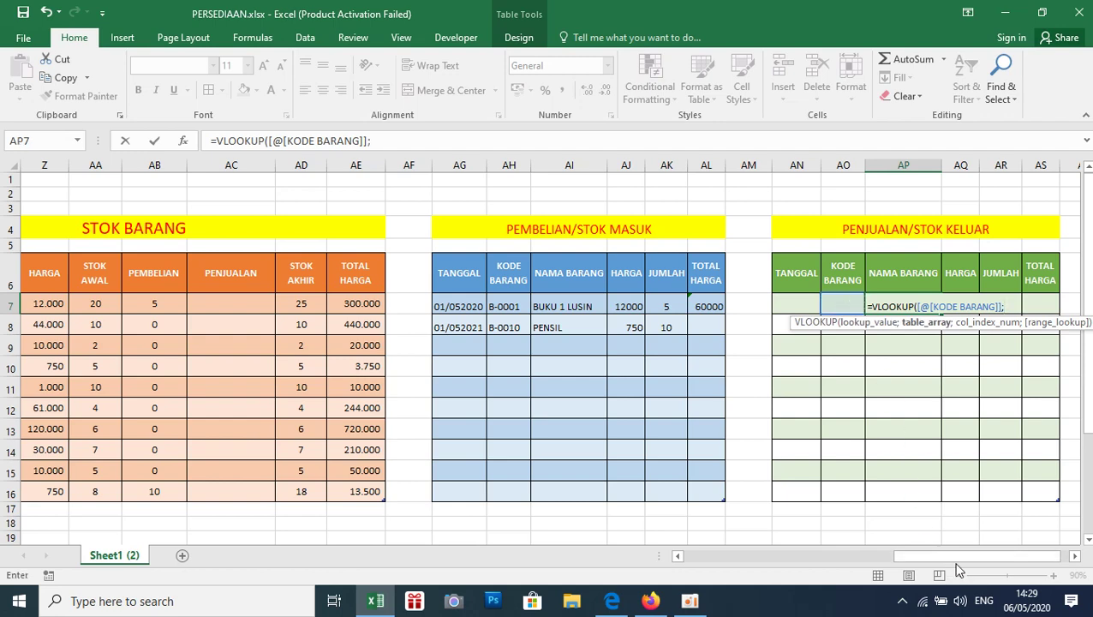
drag(956, 556, 910, 551)
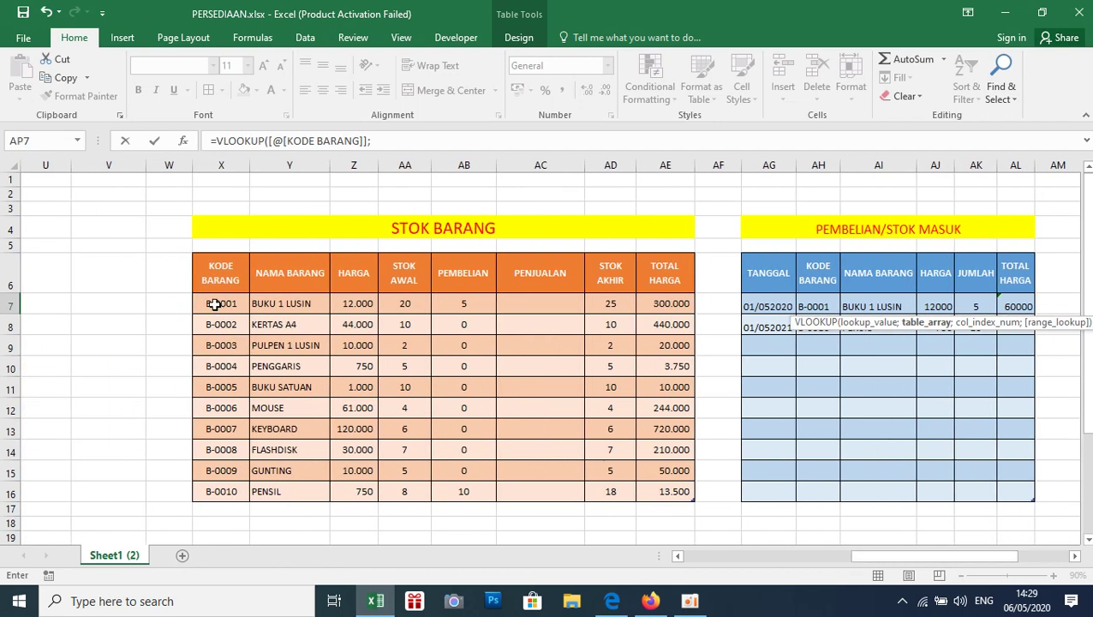
mouse_move(215, 303)
mouse_down()
mouse_move(352, 387)
mouse_move(366, 489)
mouse_up()
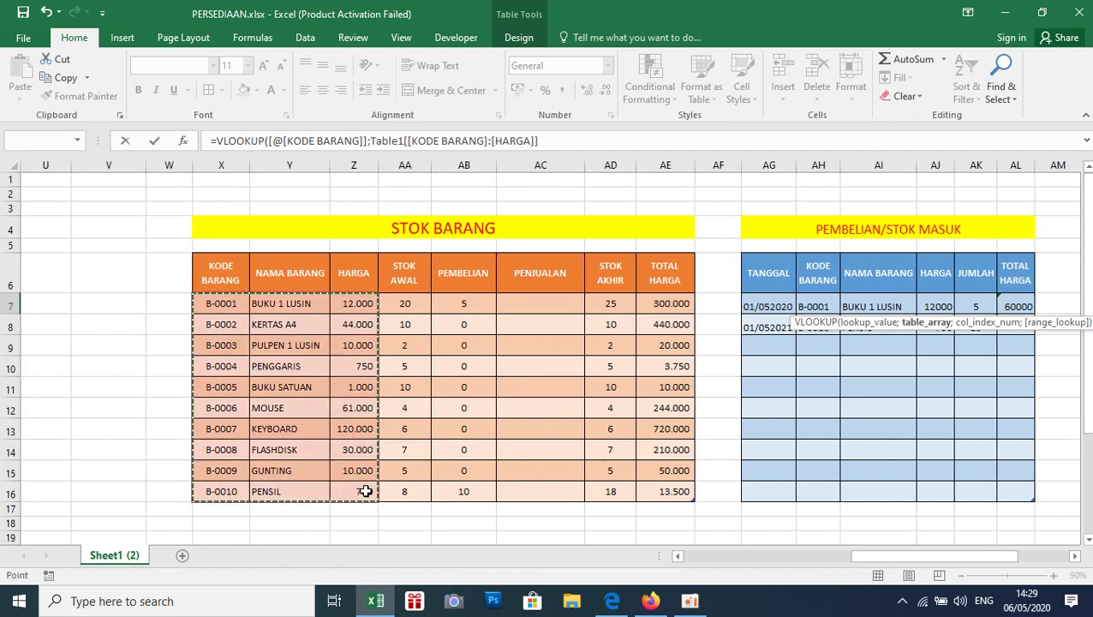
mouse_move(976, 557)
mouse_down()
mouse_move(1027, 565)
mouse_move(1017, 567)
mouse_up()
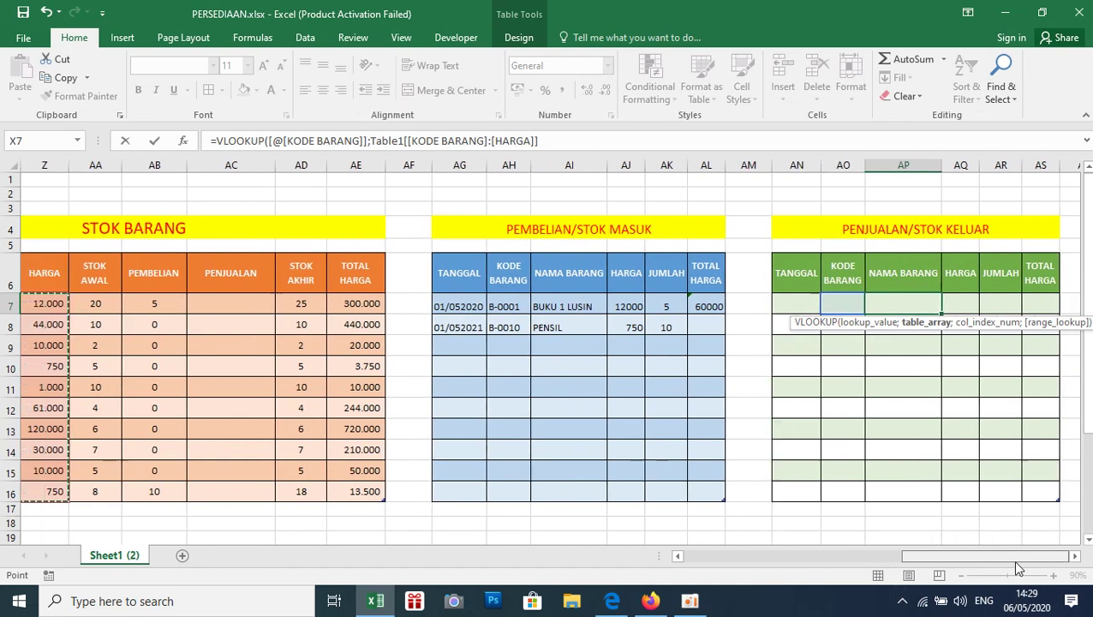
text(;)
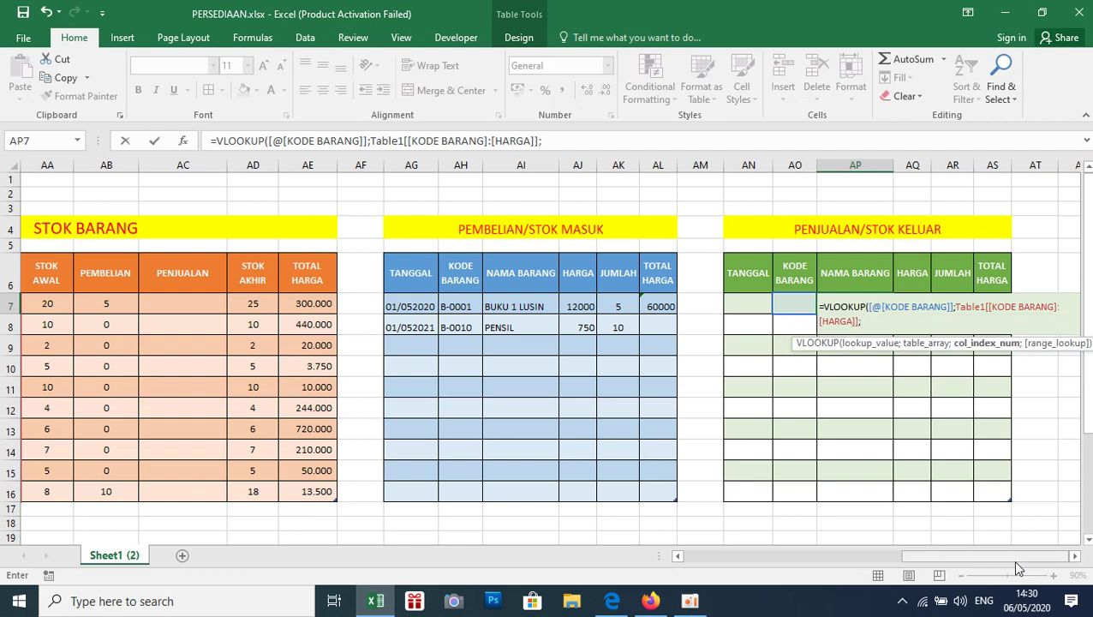
text(2;)
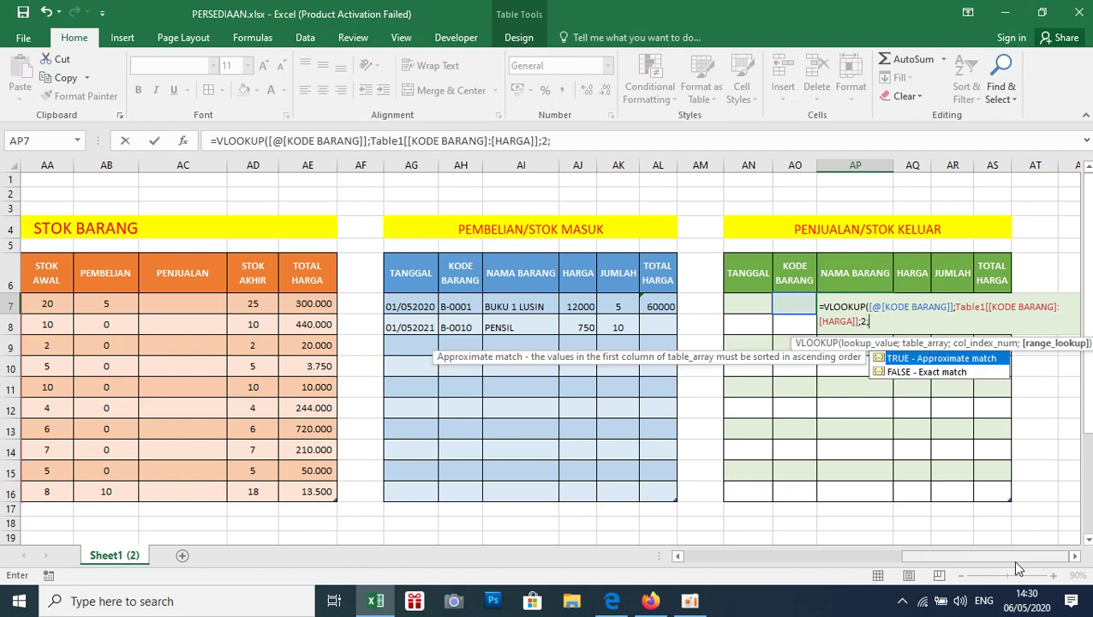
key(Down)
key(Tab)
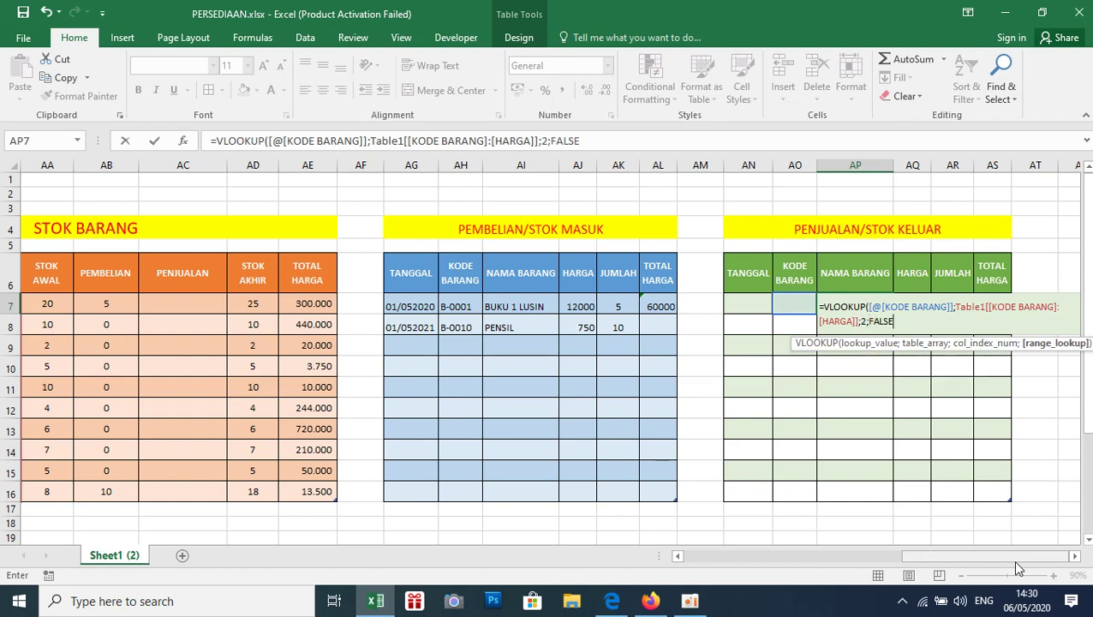
key(Return)
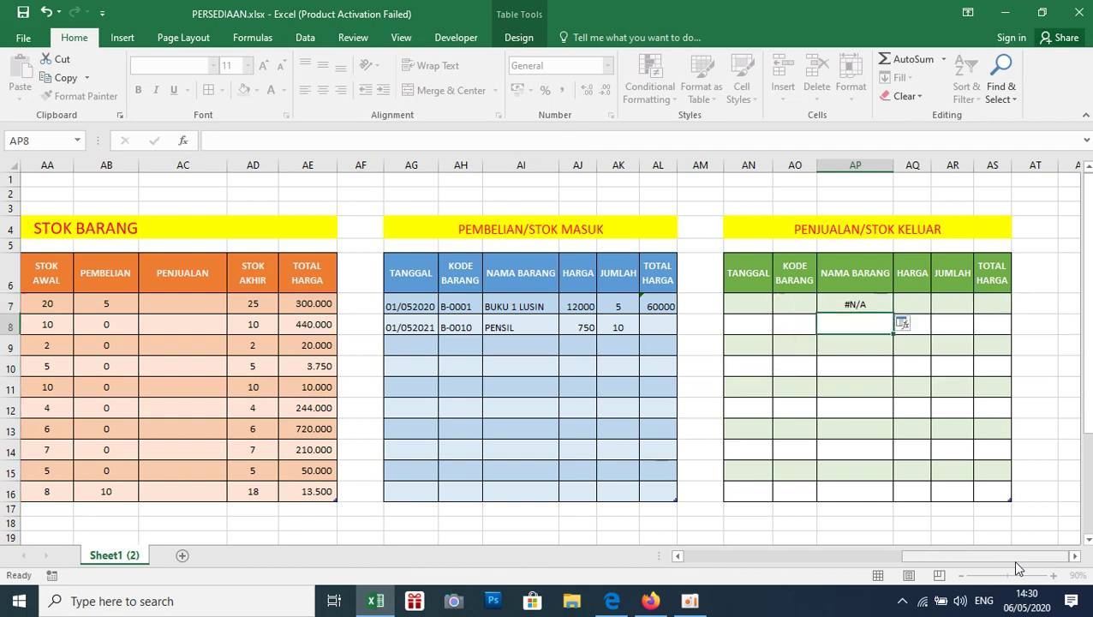
Wrap the AP7 lookup in IFERROR(...;"") so it stays blank without a code
click(820, 304)
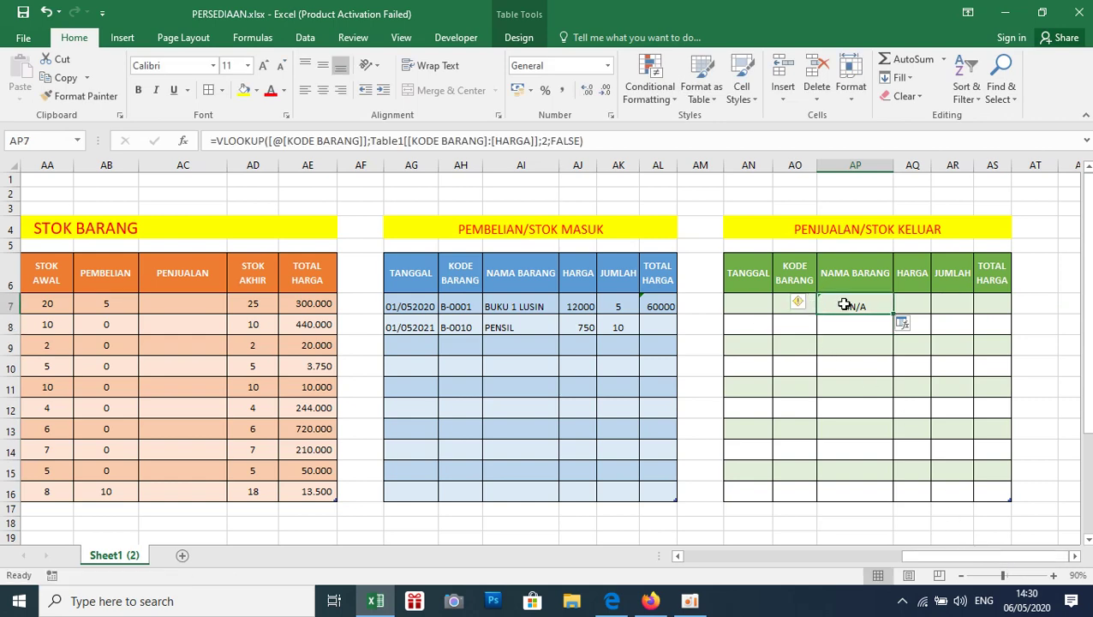
click(218, 140)
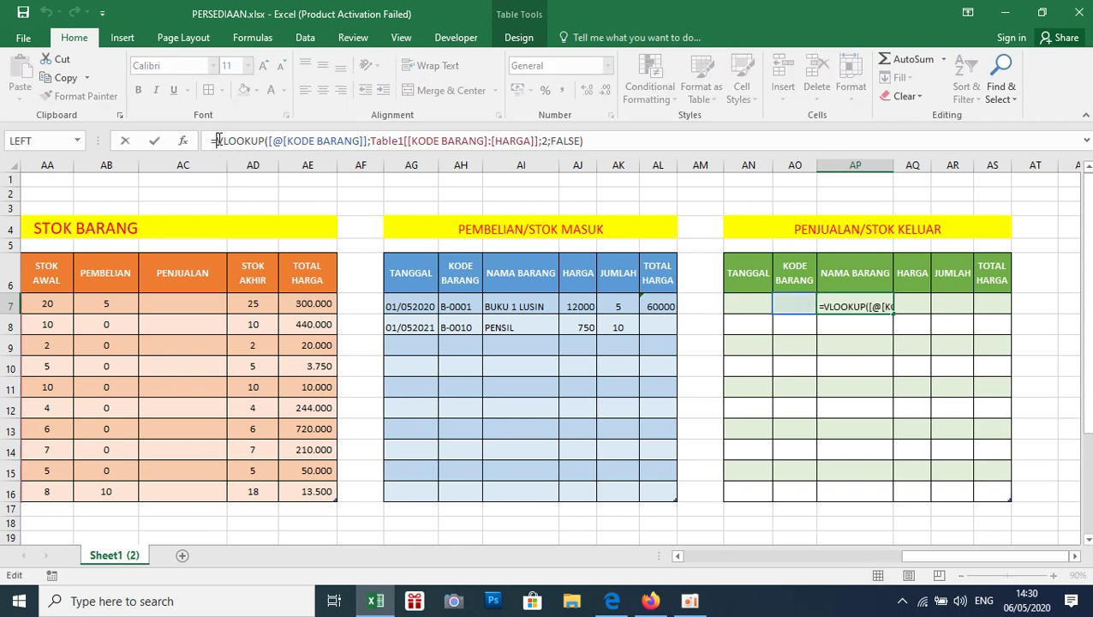
text(IF)
key(Down)
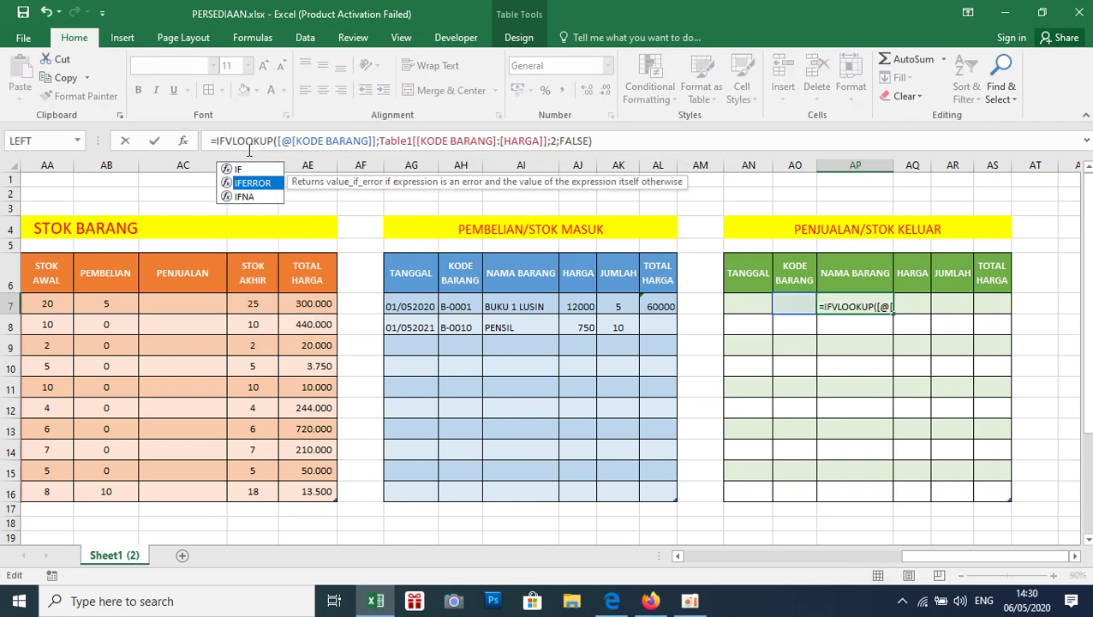
key(Tab)
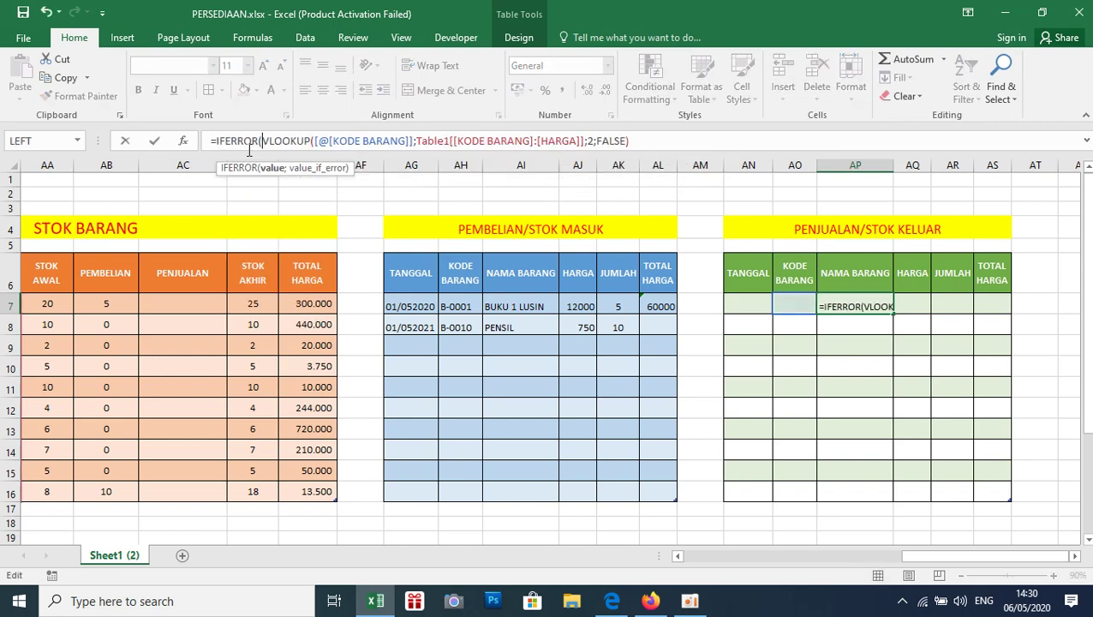
key(Right)
key(Right)
key(Right)
key(Right)
key(Right)
key(Right)
key(Right)
key(Right)
key(Right)
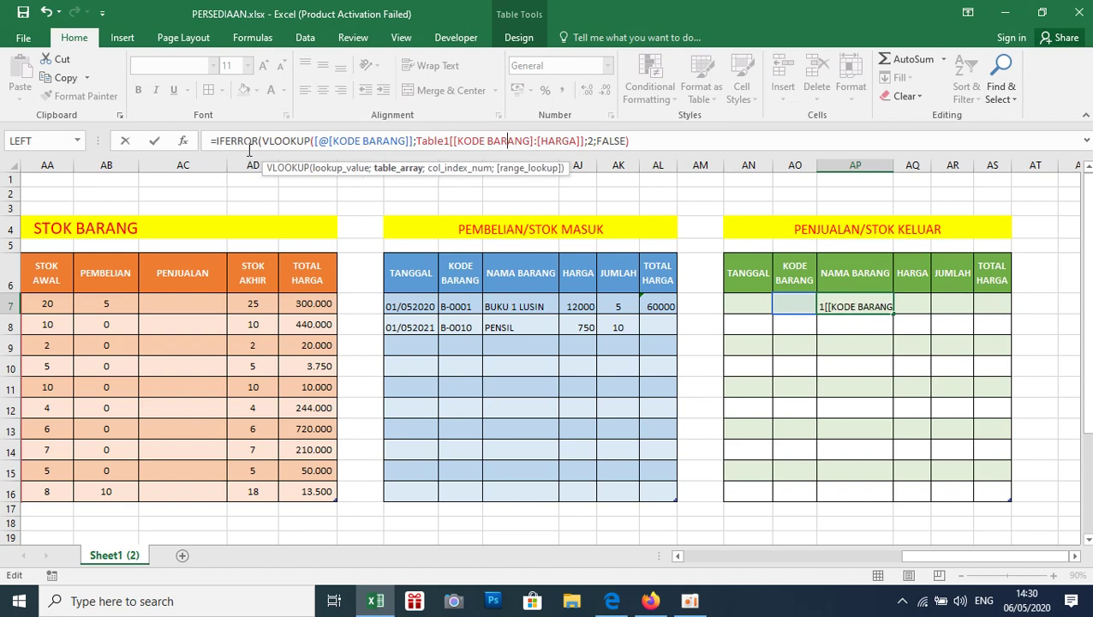
key(Right)
key(Right)
key(Right)
key(Right)
key(Right)
key(Right)
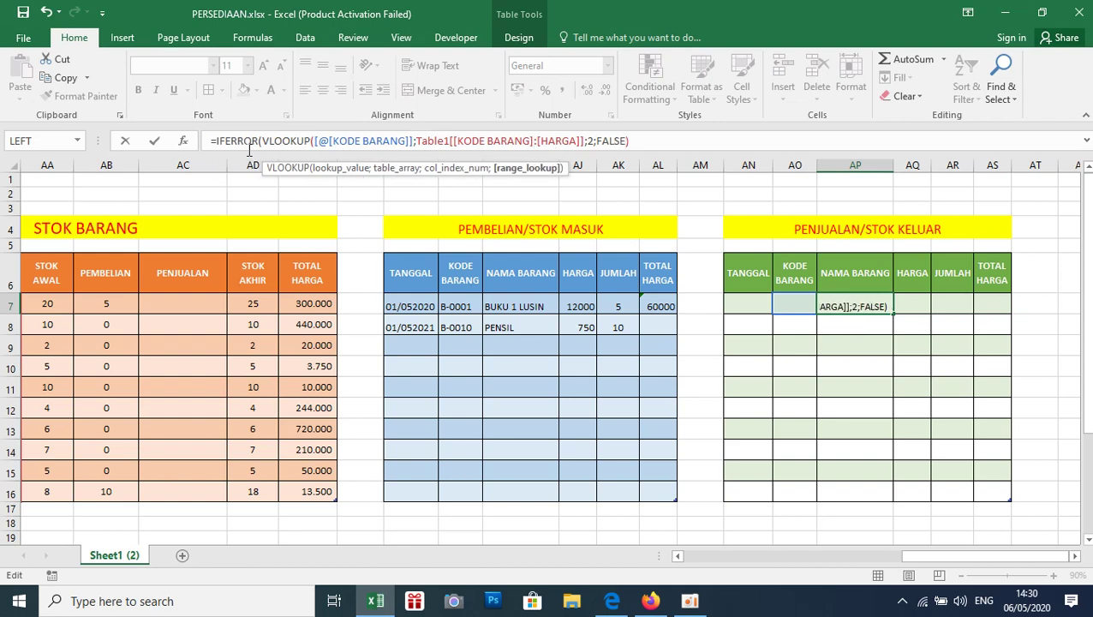
key(Right)
key(Right)
text(;)
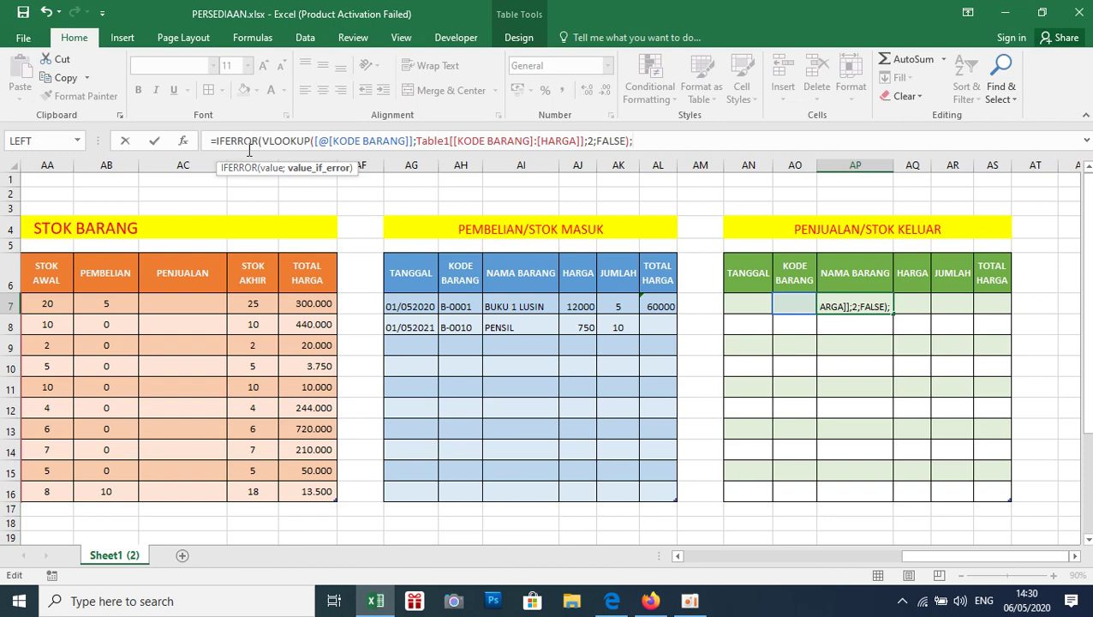
text(")
key(Return)
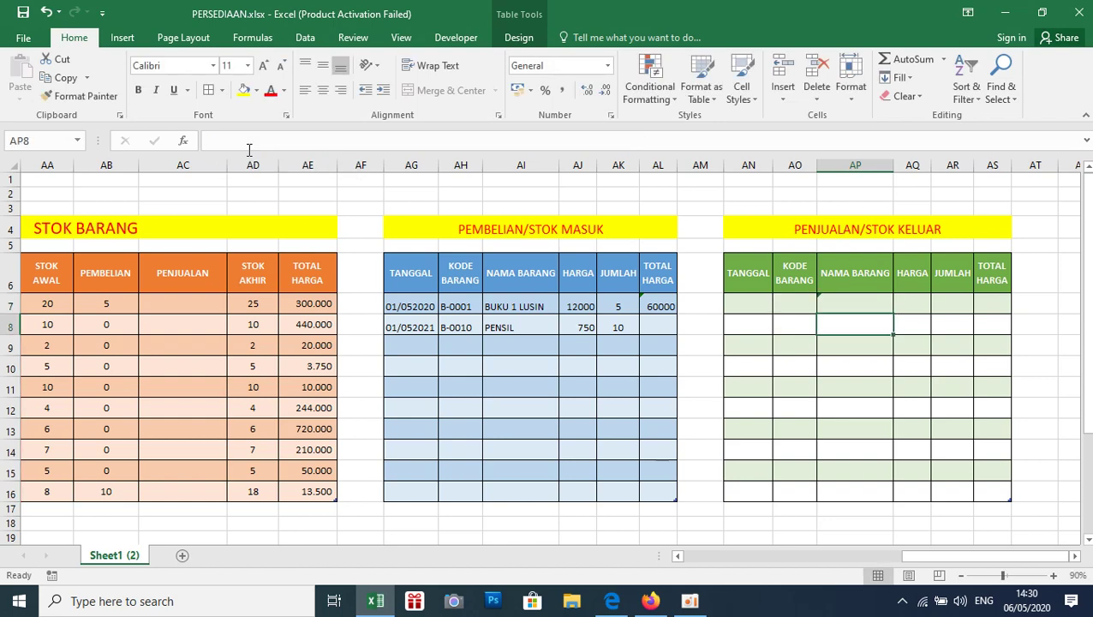
Enter item code B-0001 in AO7 for the first sale
click(783, 307)
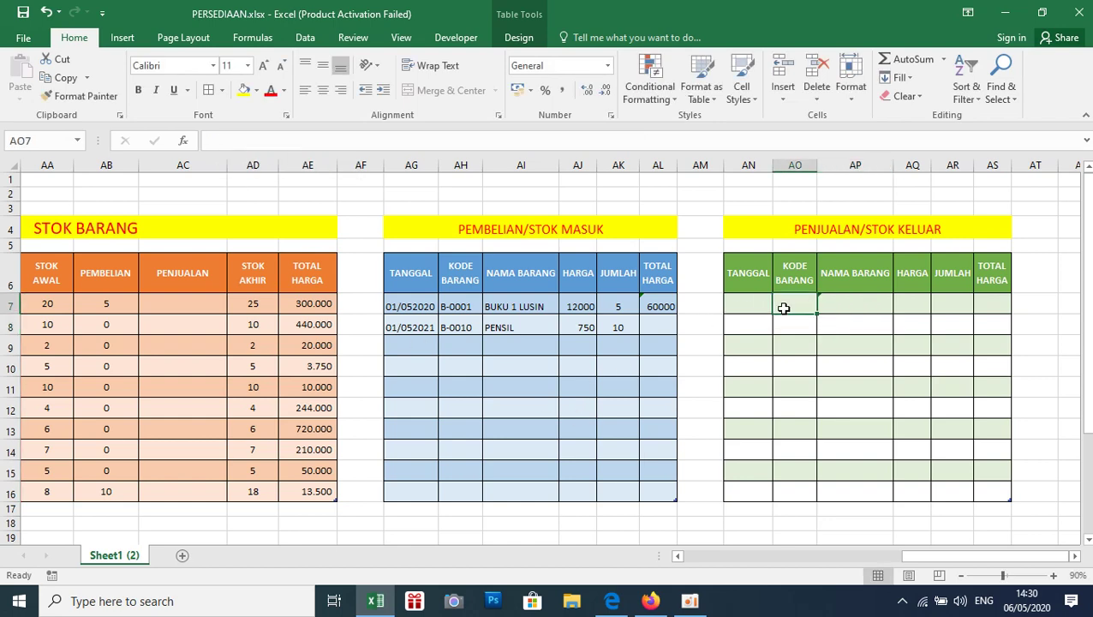
text(B0001)
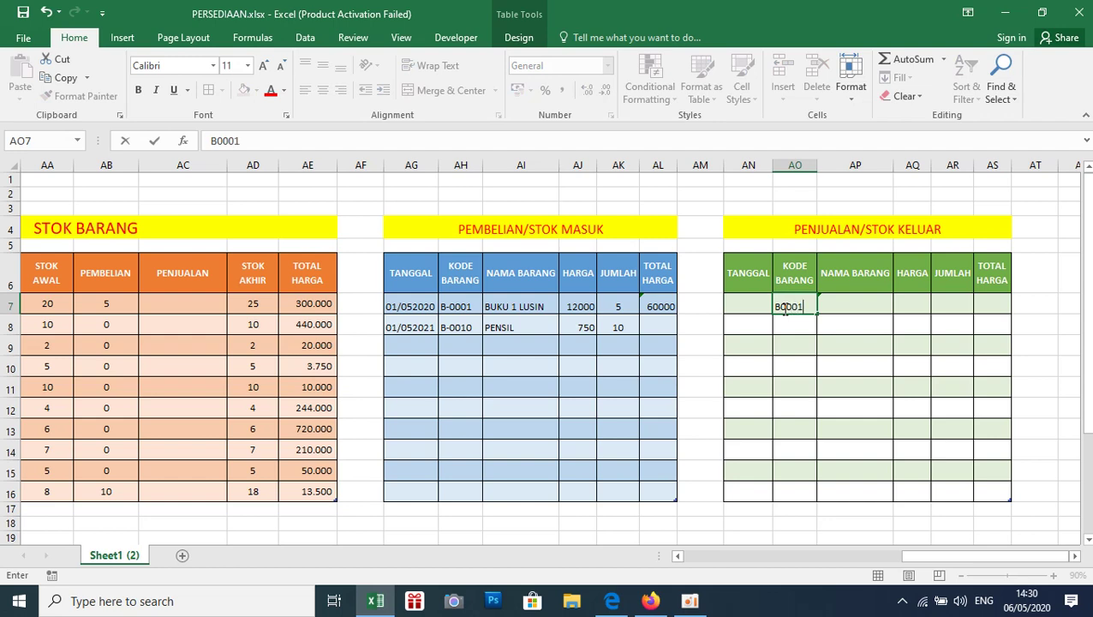
key(Left)
key(Left)
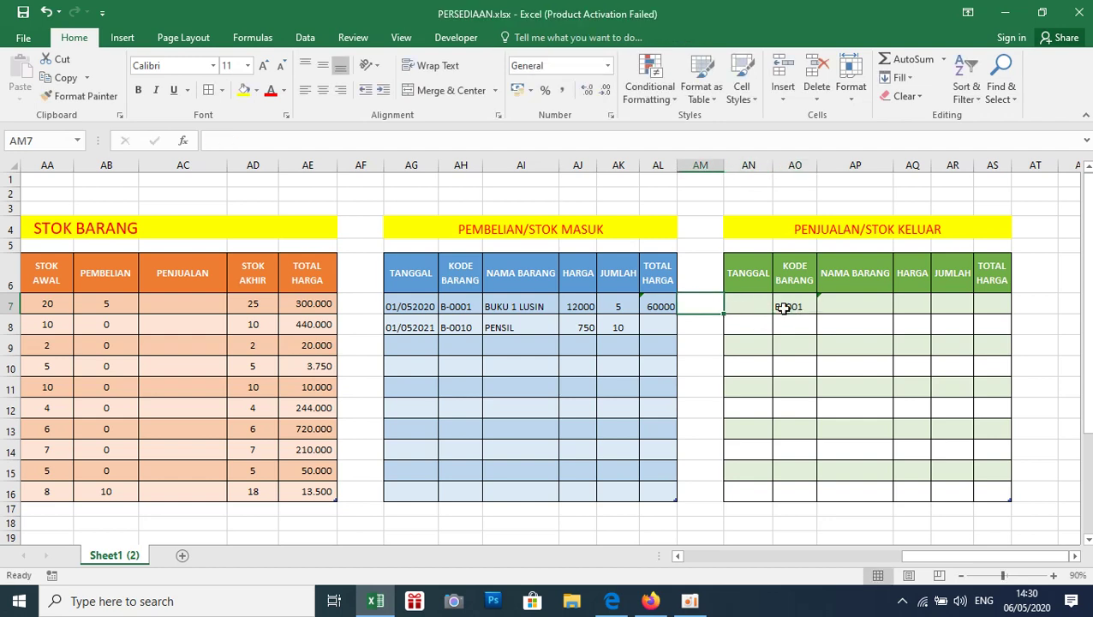
double_click(782, 306)
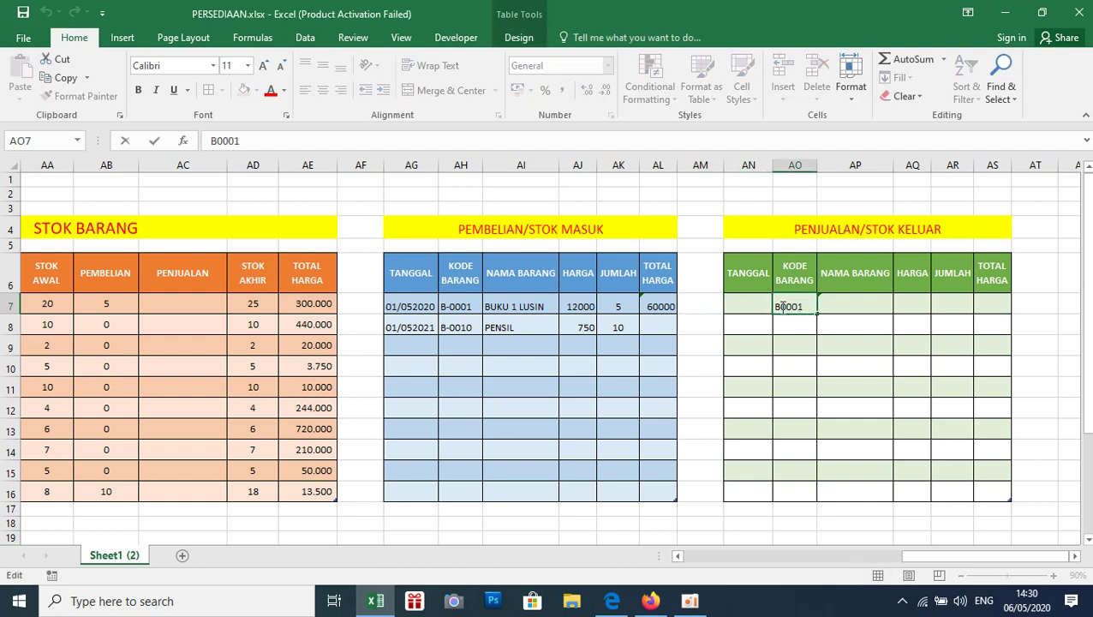
text(-)
key(Return)
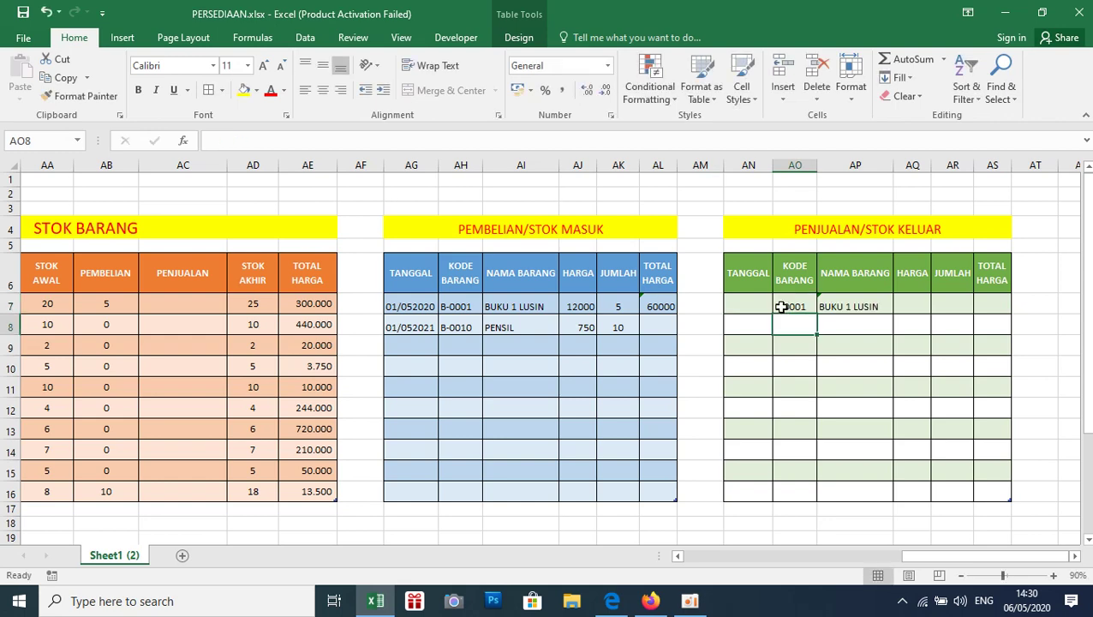
Check the looked-up name BUKU 1 LUSIN and select the first sale's HARGA cell
click(849, 300)
click(916, 304)
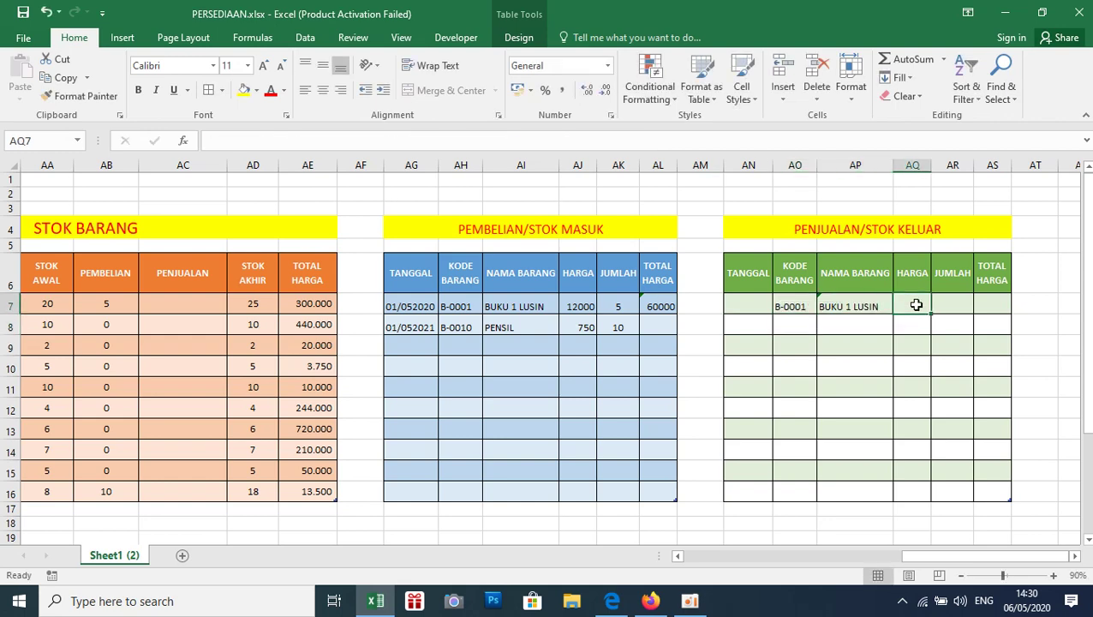
click(868, 304)
click(902, 306)
Start a VLOOKUP in AQ7 on the row's KODE BARANG over the stock table's KODE BARANG–HARGA range
text(=)
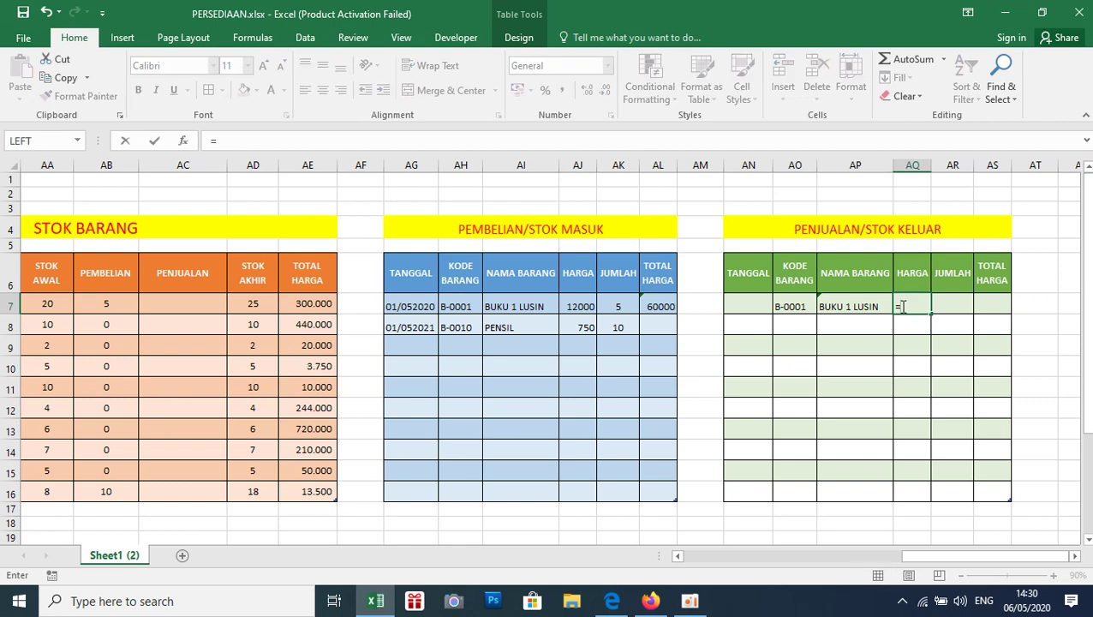
text(VLO)
double_click(899, 327)
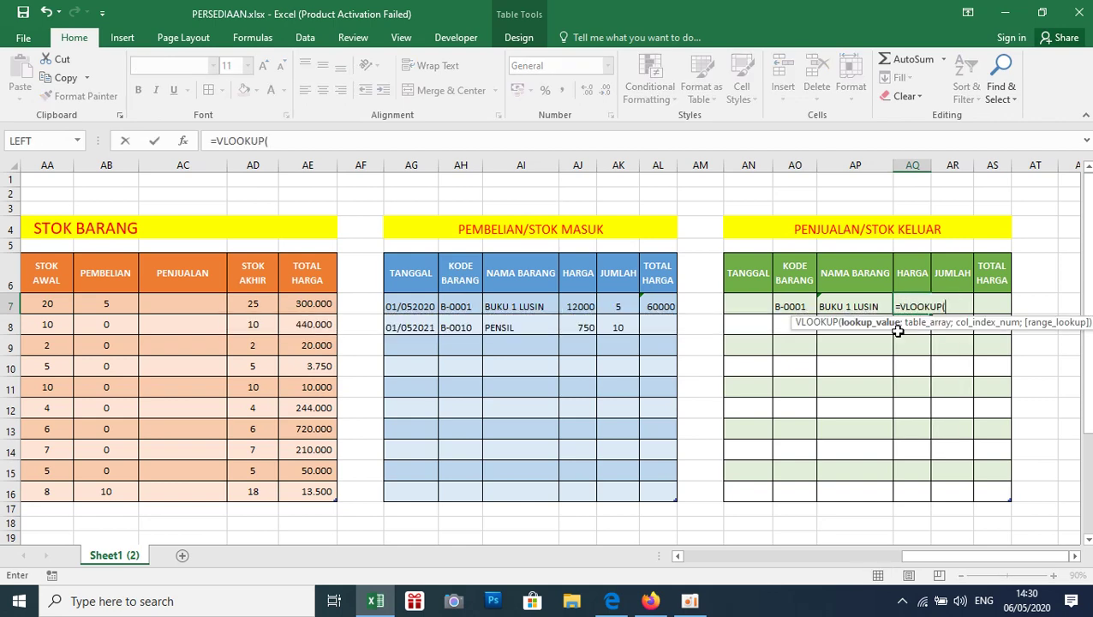
click(796, 306)
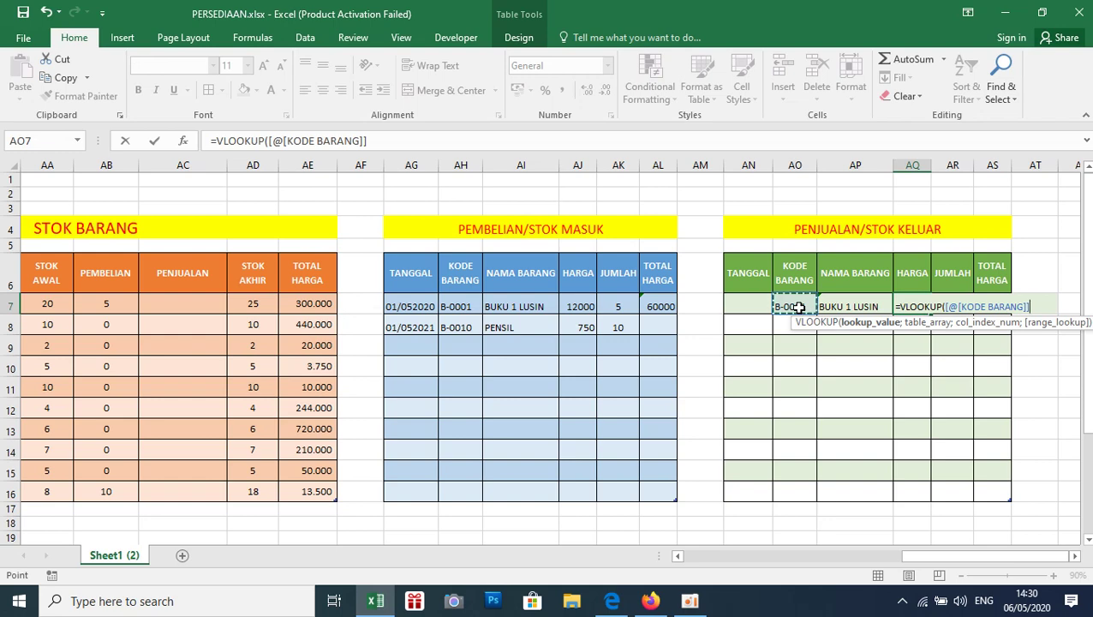
text(;)
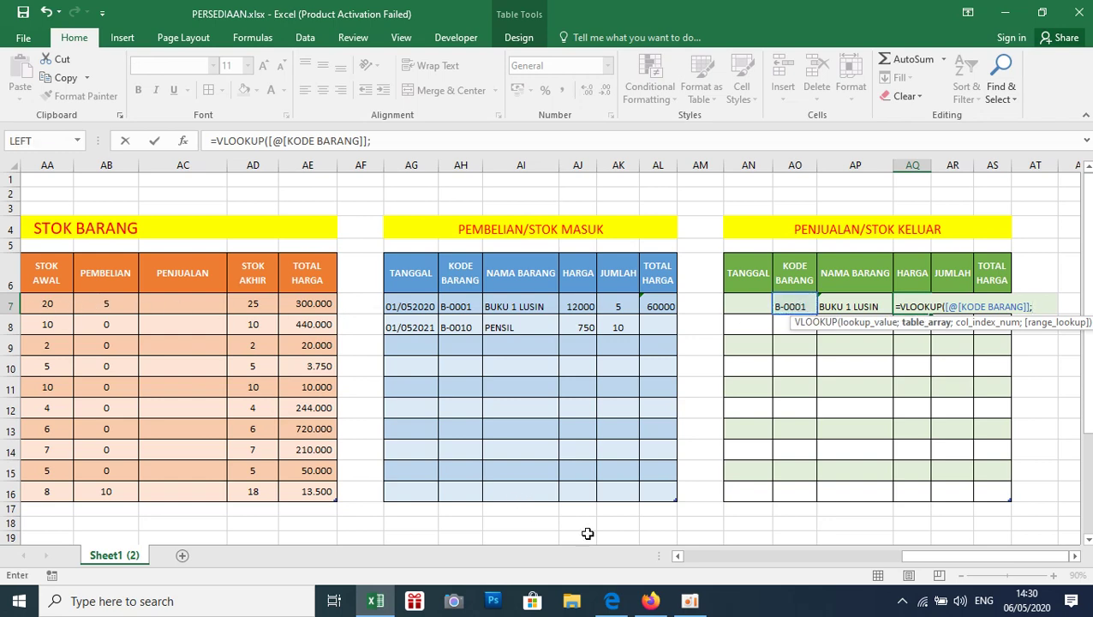
click(679, 556)
click(679, 556)
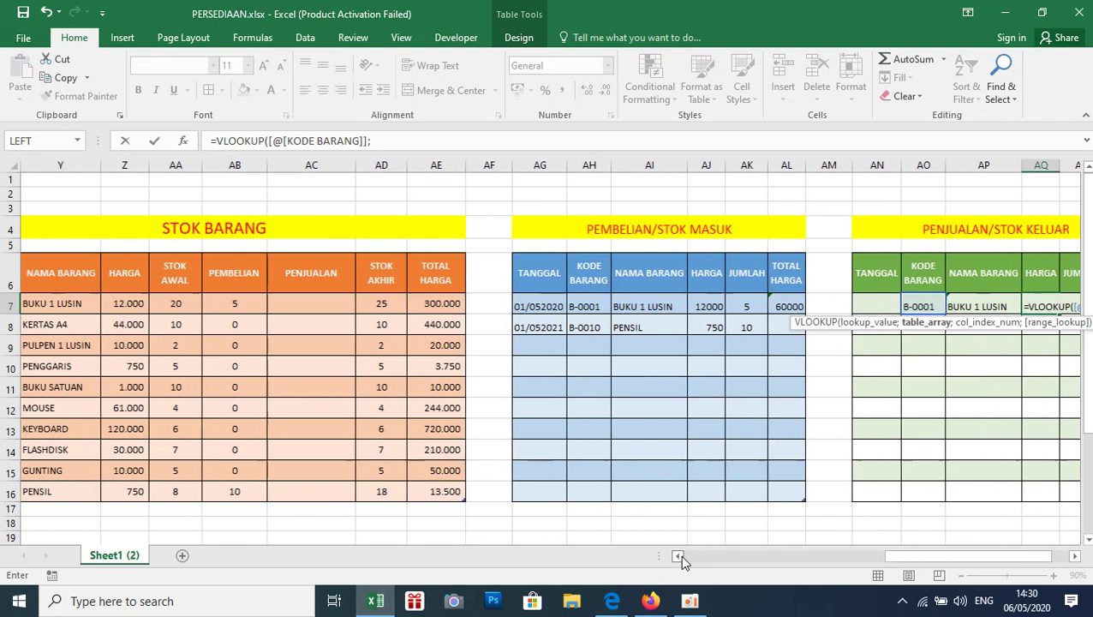
click(678, 556)
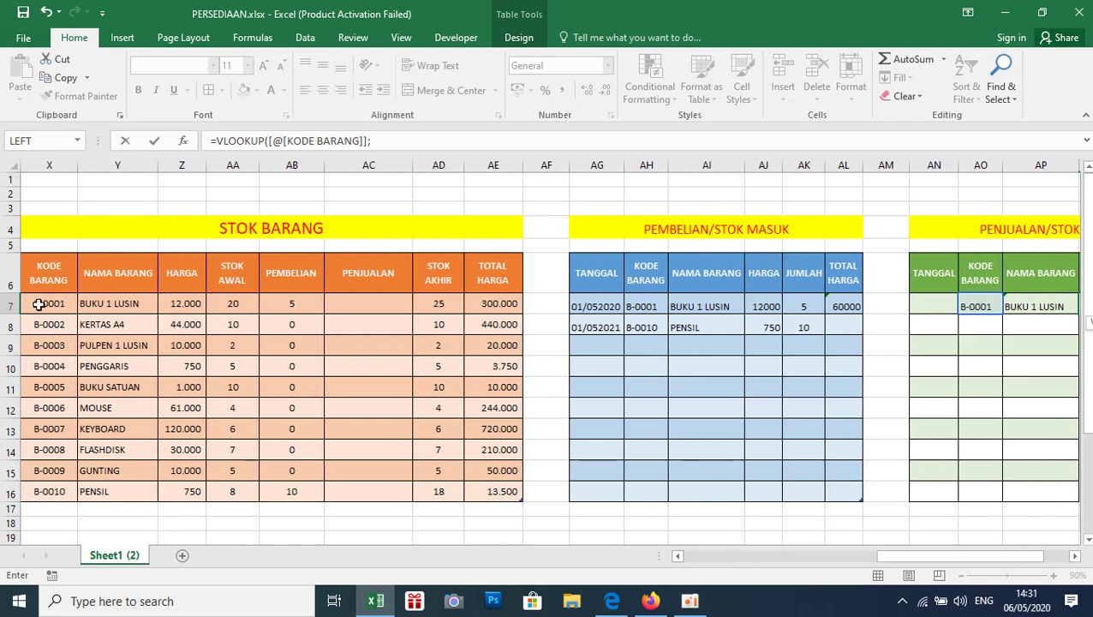
drag(39, 304, 192, 490)
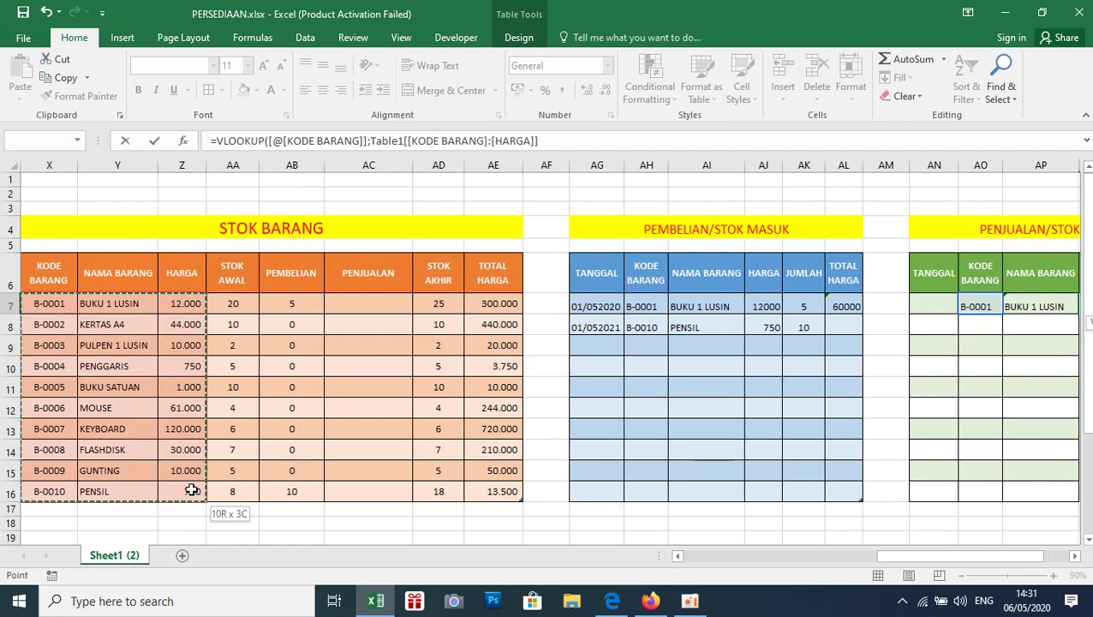
drag(192, 490, 192, 490)
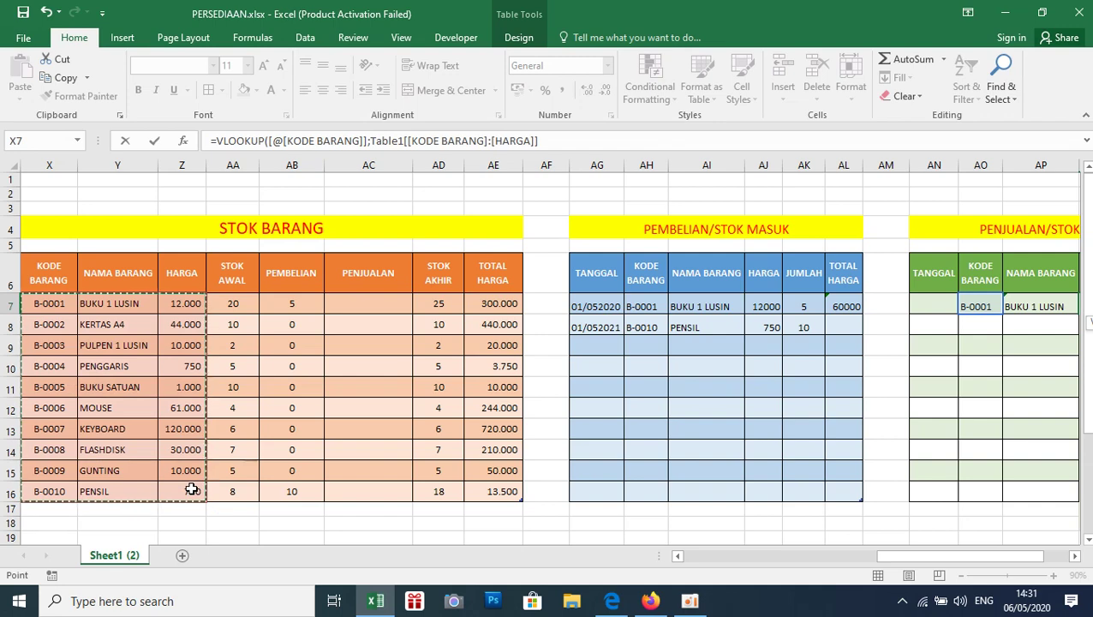
Finish the price lookup with column 3 and exact match (FALSE), returning 12000
text(;)
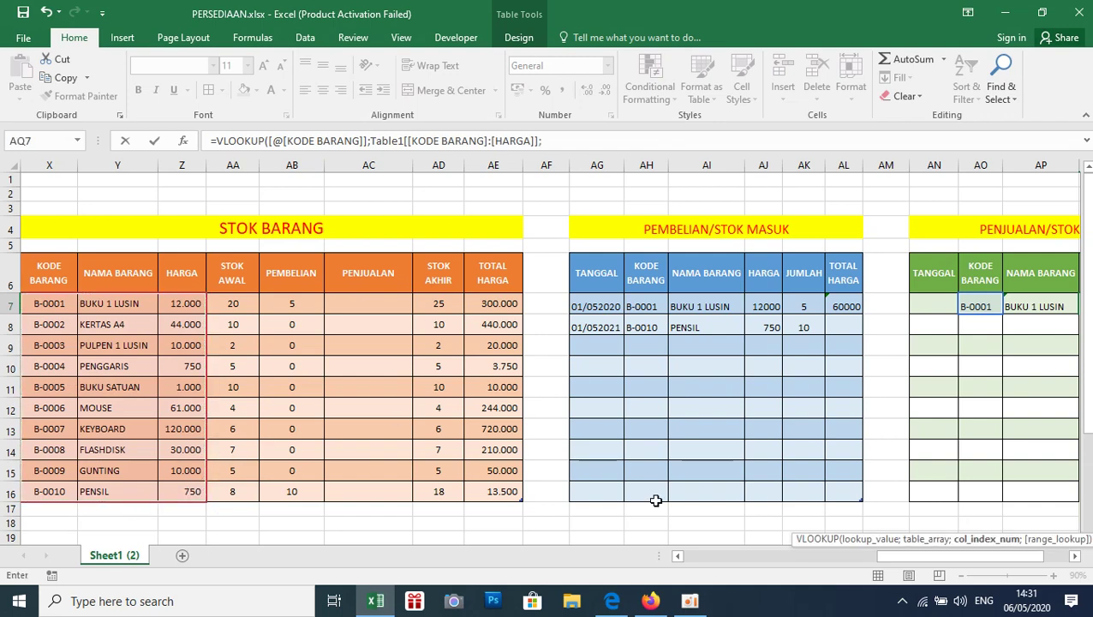
drag(936, 556, 962, 568)
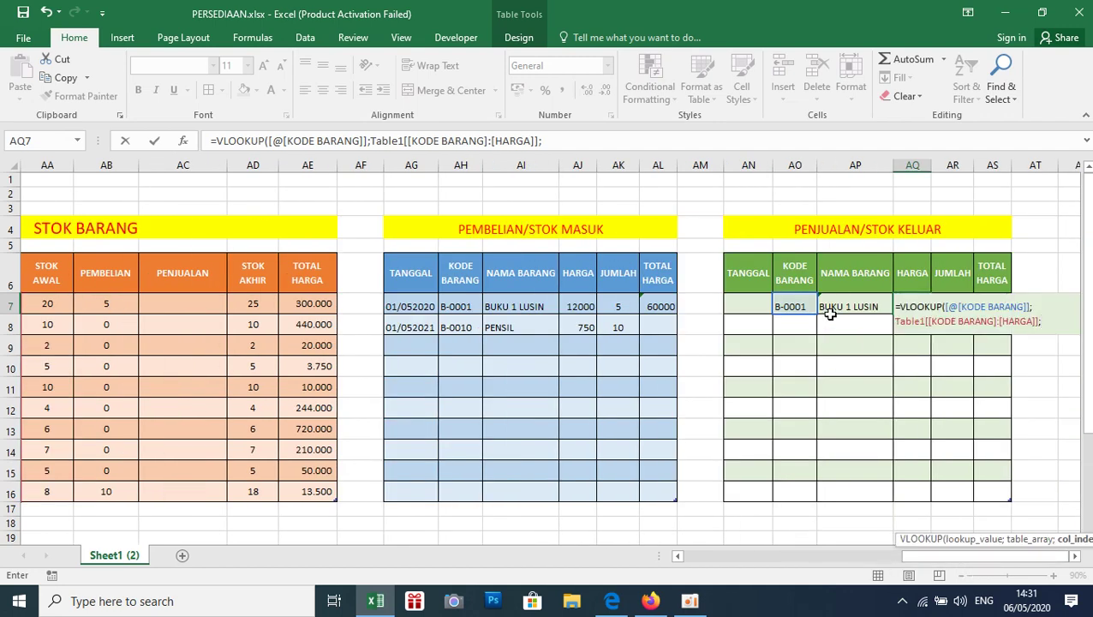
text(3)
text(;)
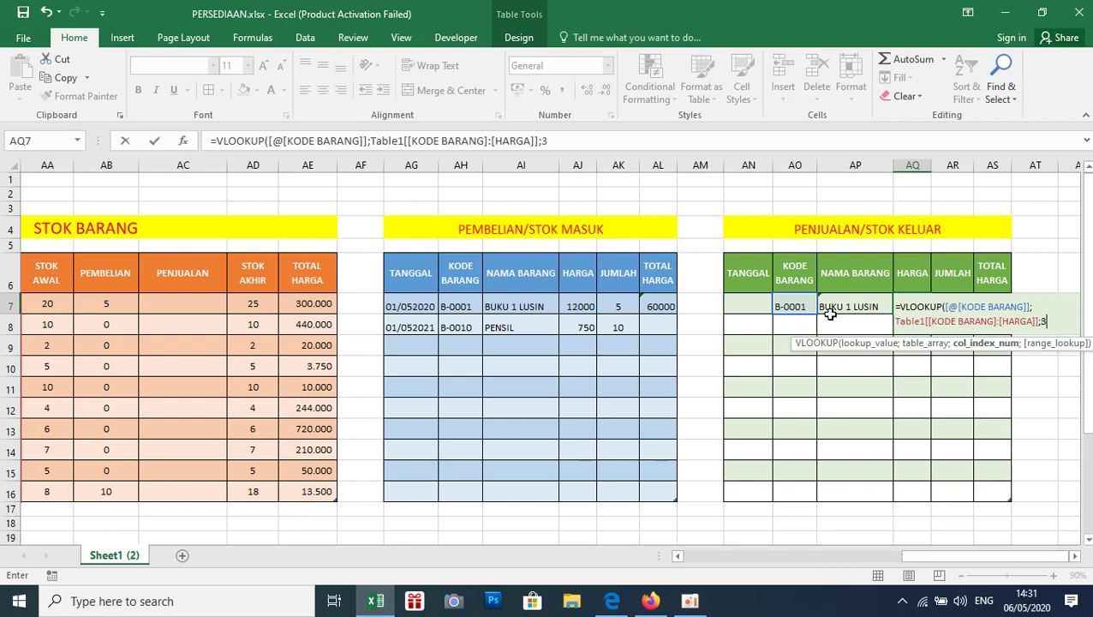
key(Down)
key(Tab)
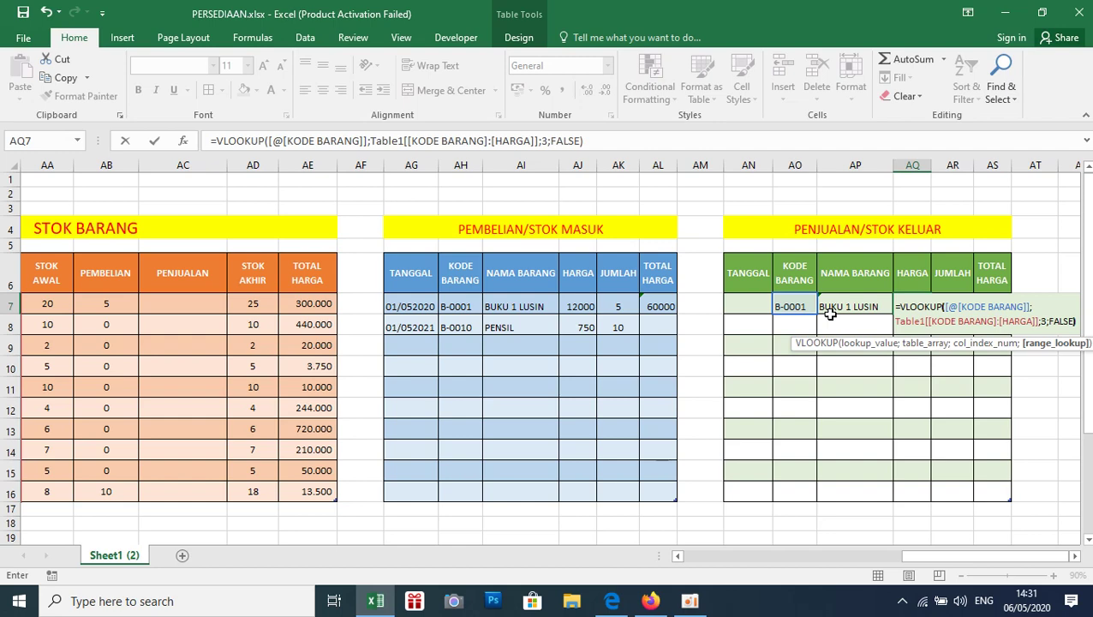
key(Return)
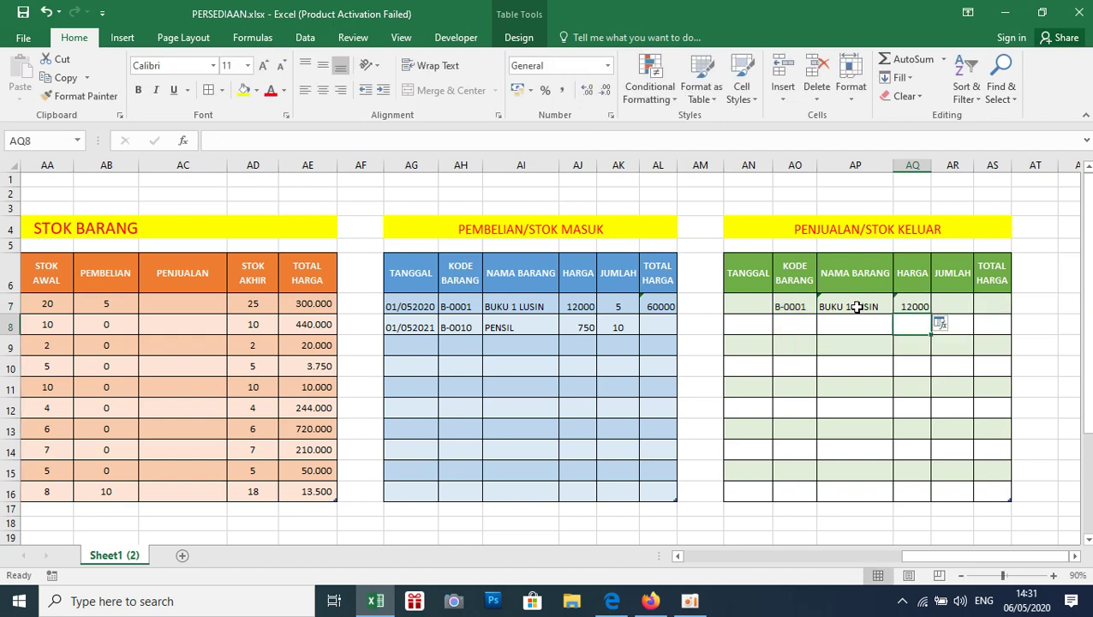
click(852, 307)
Fill the HARGA and NAMA BARANG lookup formulas down their columns and inspect AQ9
click(913, 307)
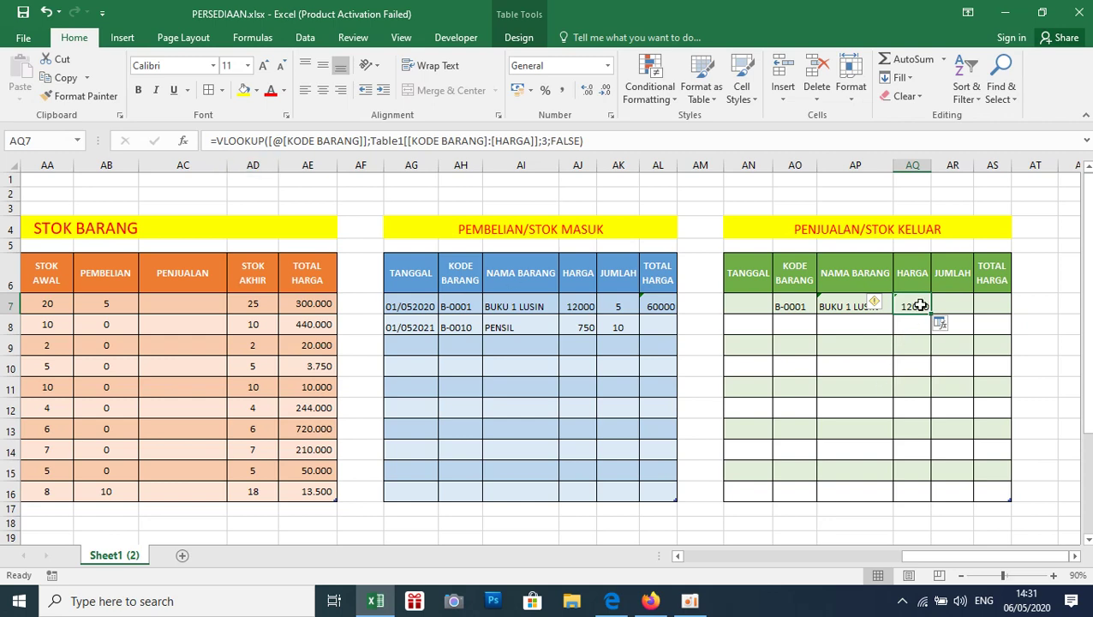
drag(931, 317, 931, 495)
click(878, 316)
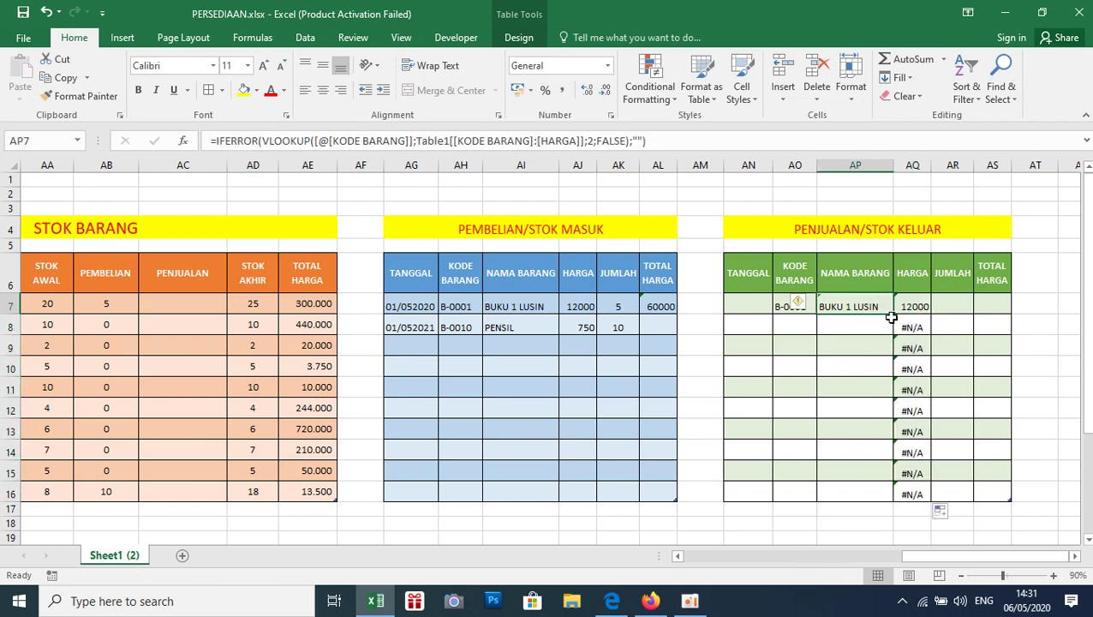
drag(892, 317, 890, 495)
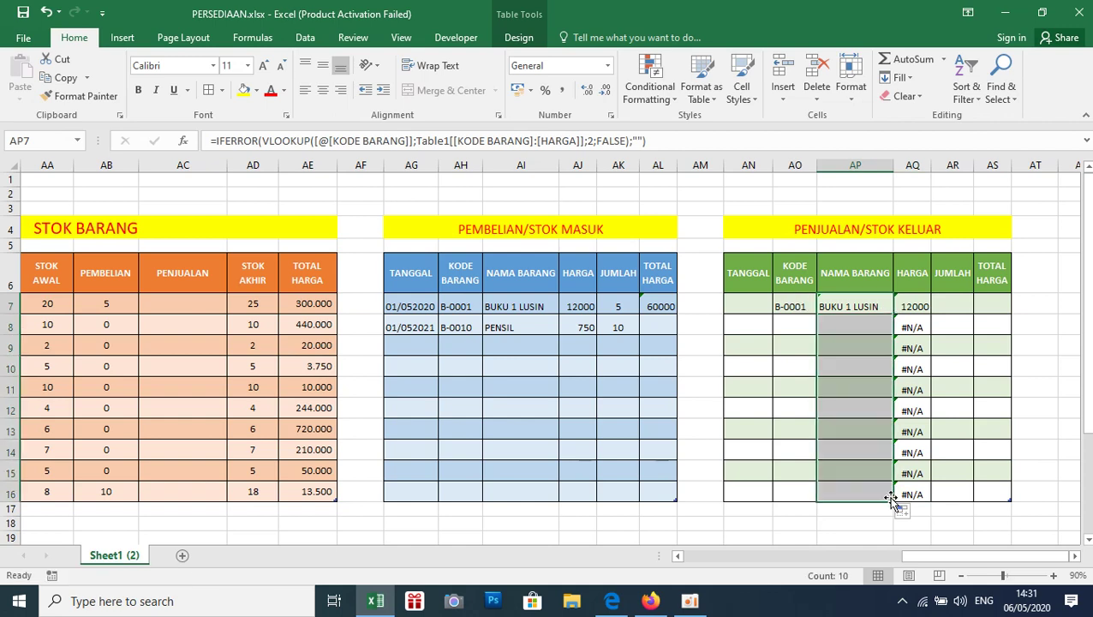
click(924, 346)
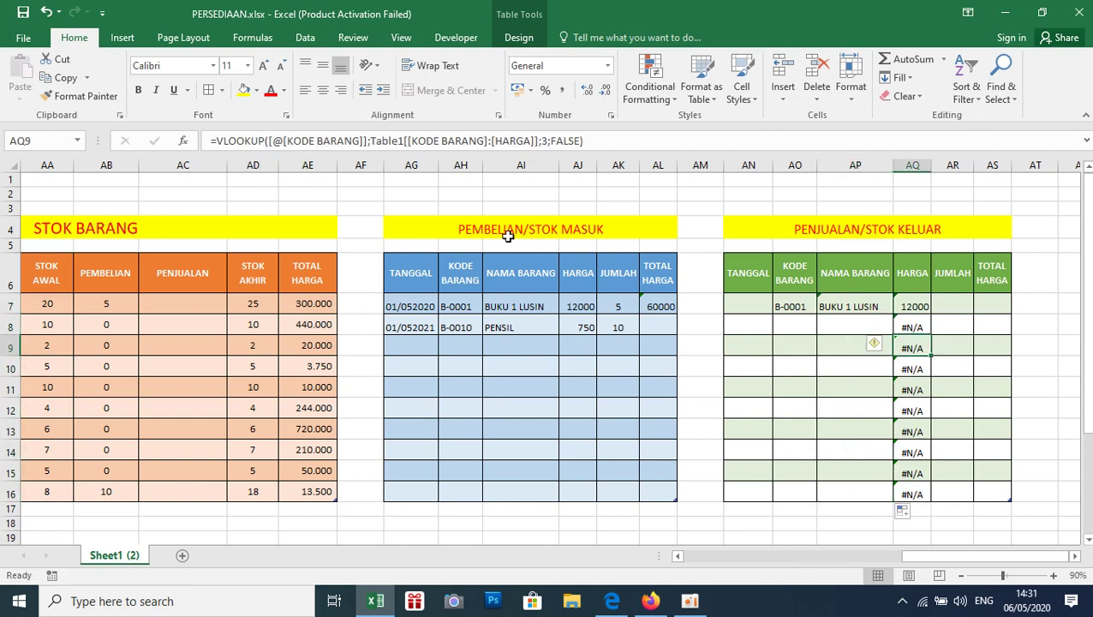
Wrap the AQ7 HARGA lookup in IFERROR(...;"") so empty rows show blank
click(916, 306)
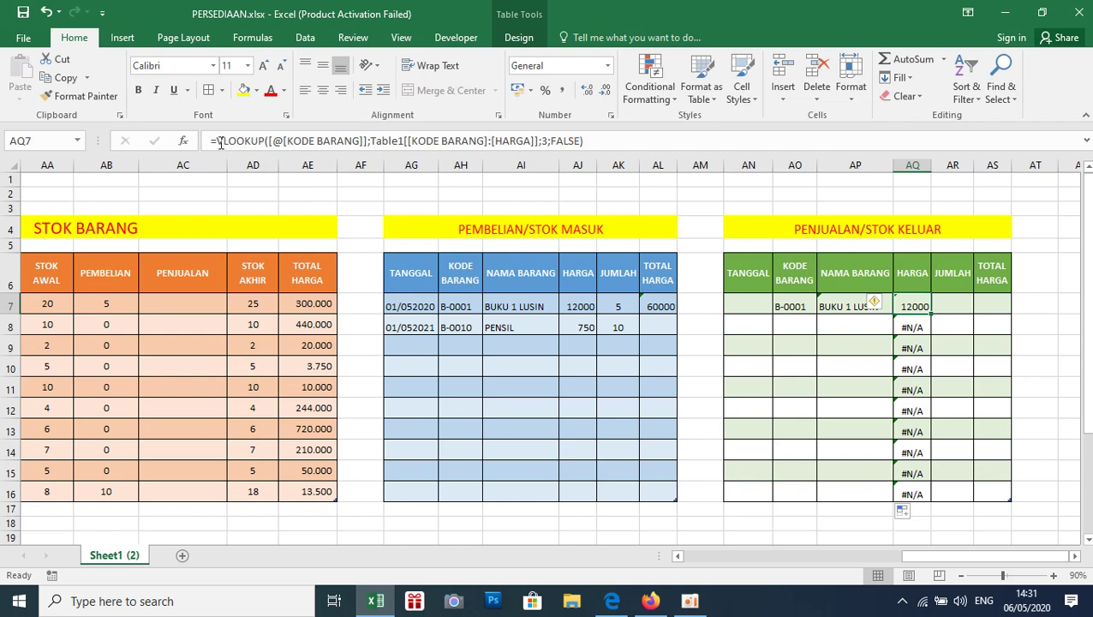
click(219, 142)
text(IF)
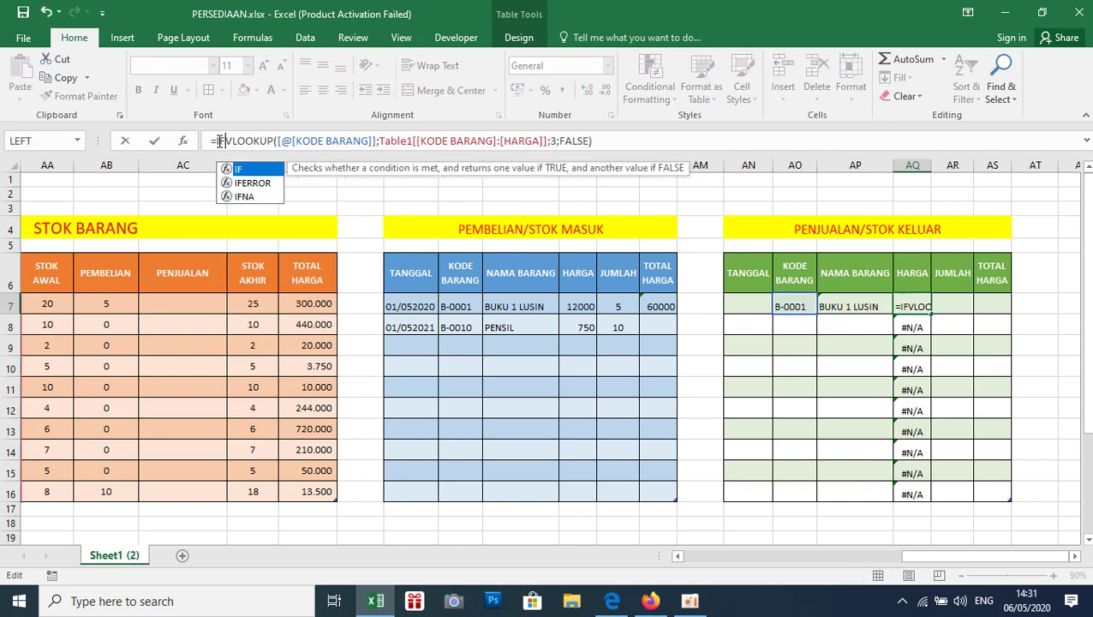
key(Down)
key(Tab)
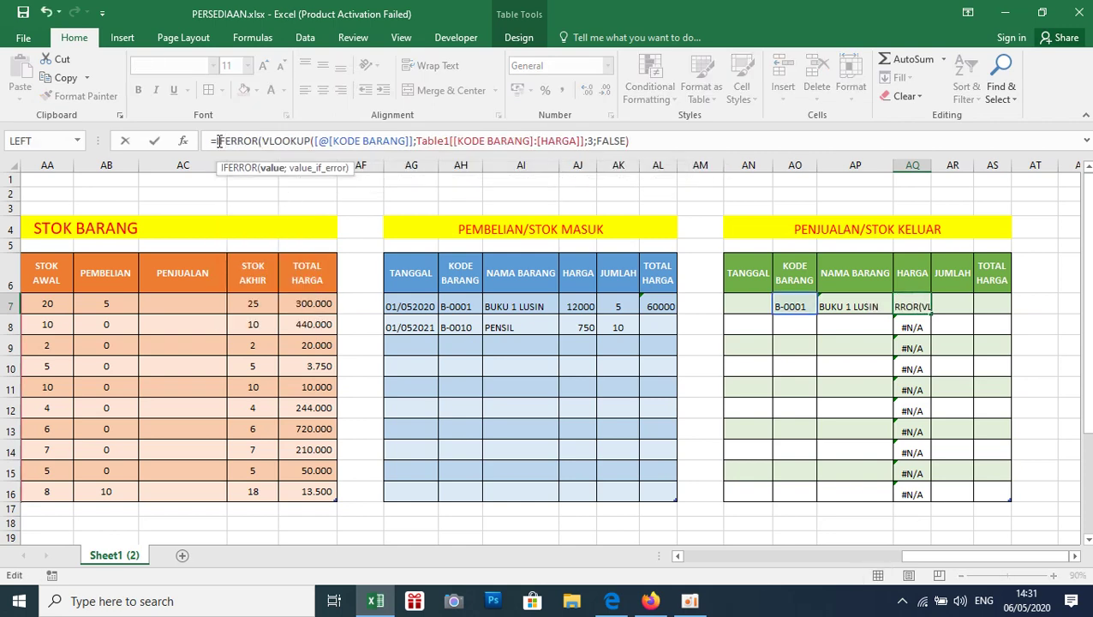
key(Right)
key(Right)
key(Right)
key(Right)
key(Right)
key(Right)
key(Right)
key(Right)
key(Right)
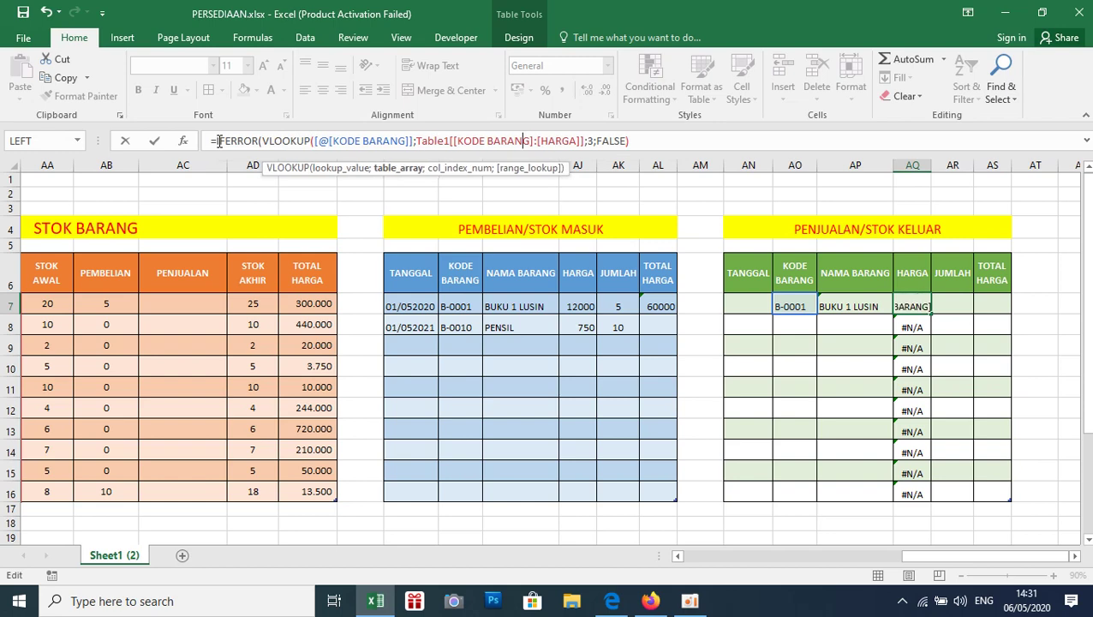
key(Right)
key(Right)
key(Right)
key(Right)
key(Right)
key(Right)
key(Right)
key(Right)
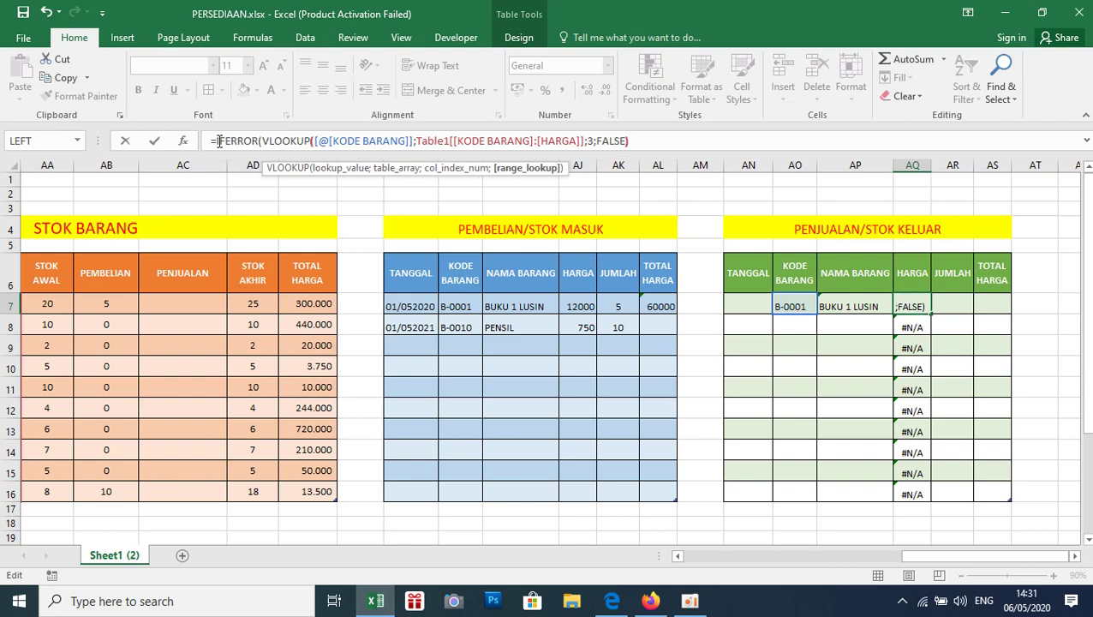
text(;"")
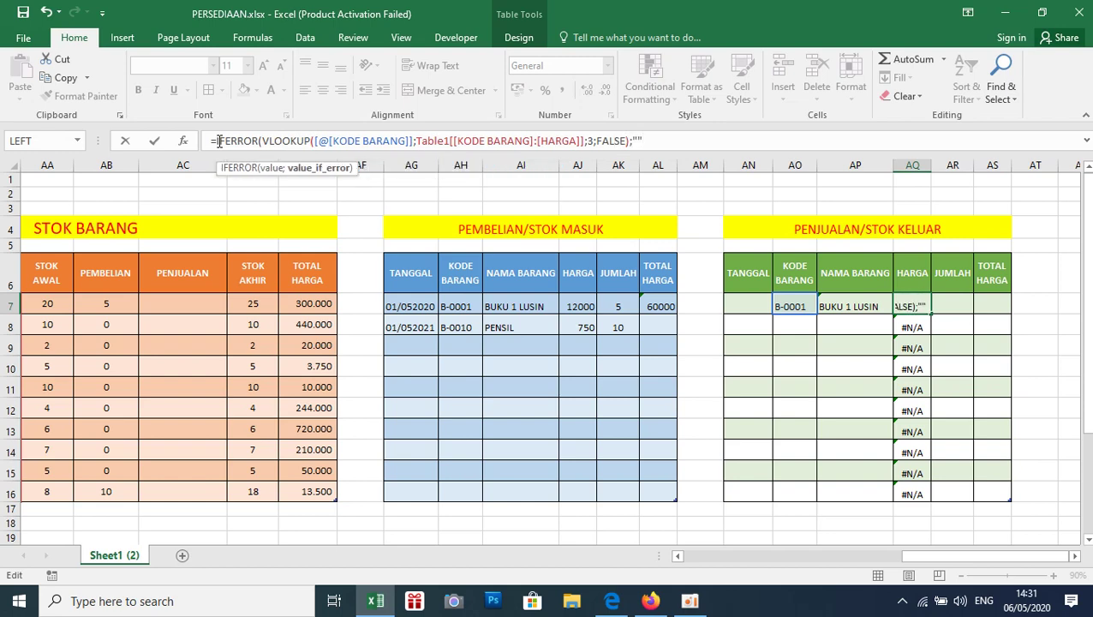
key(Return)
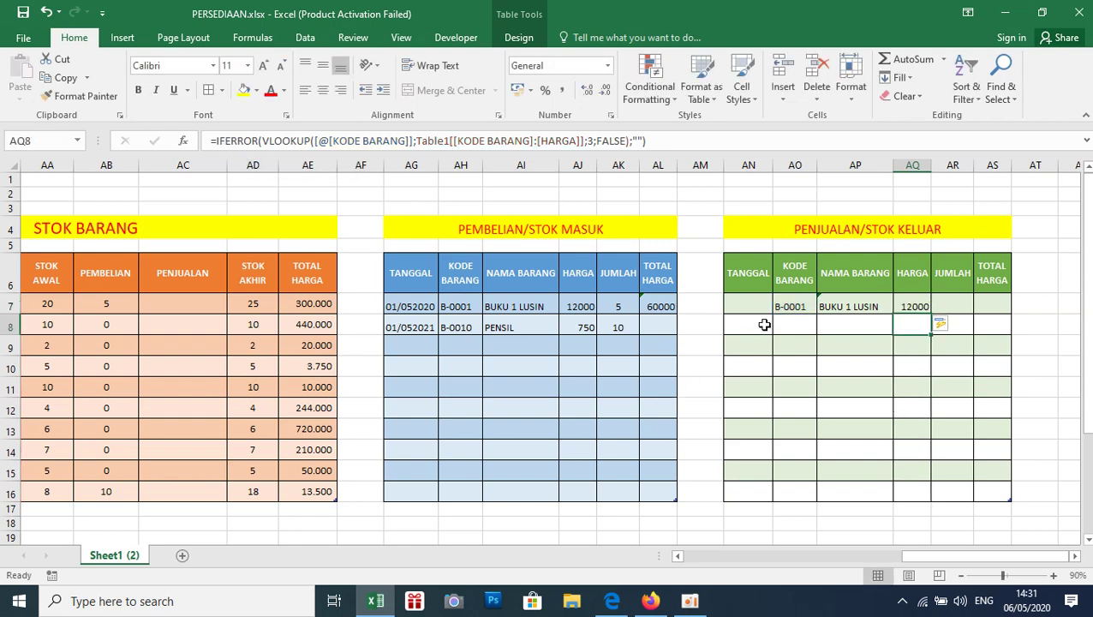
Enter sale date 01/05/2020 and quantity 2 for the first sale
click(760, 303)
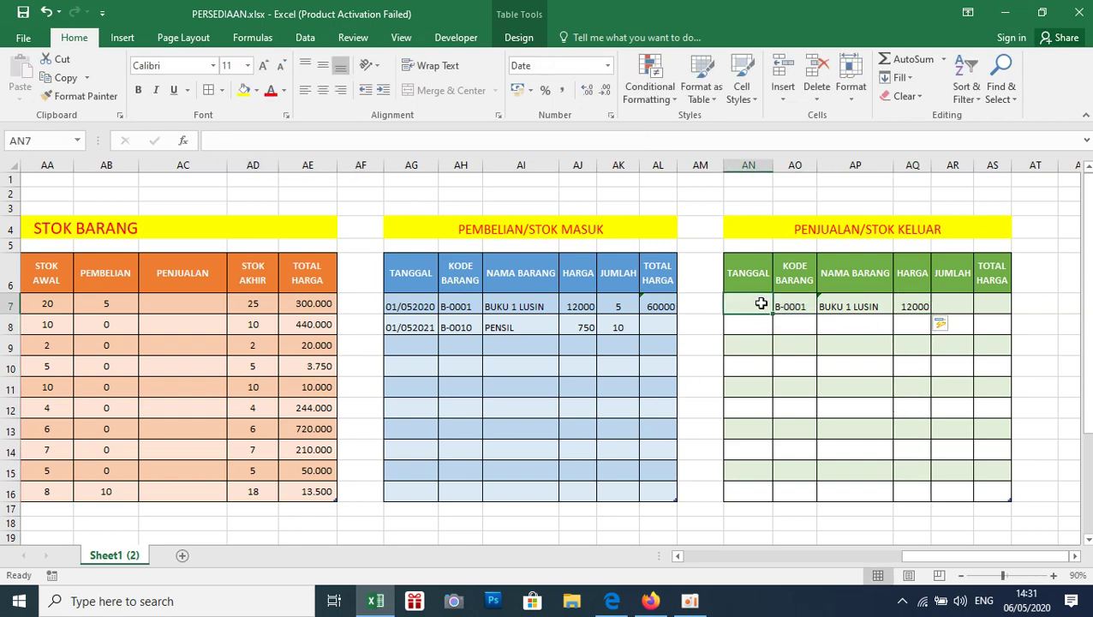
text(01/05/)
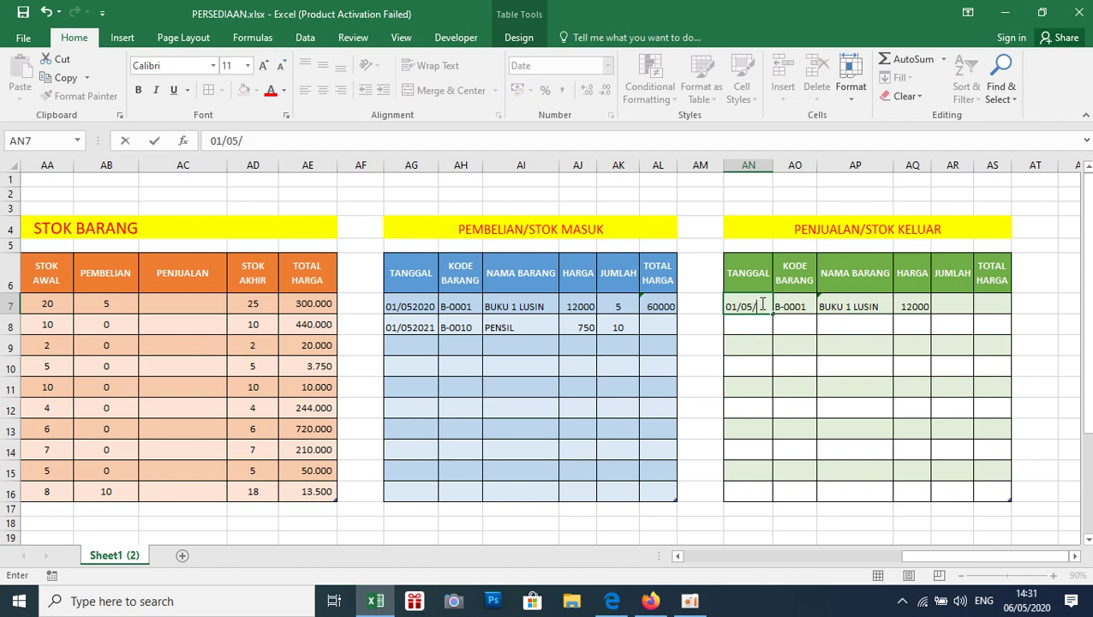
text(2020)
key(Tab)
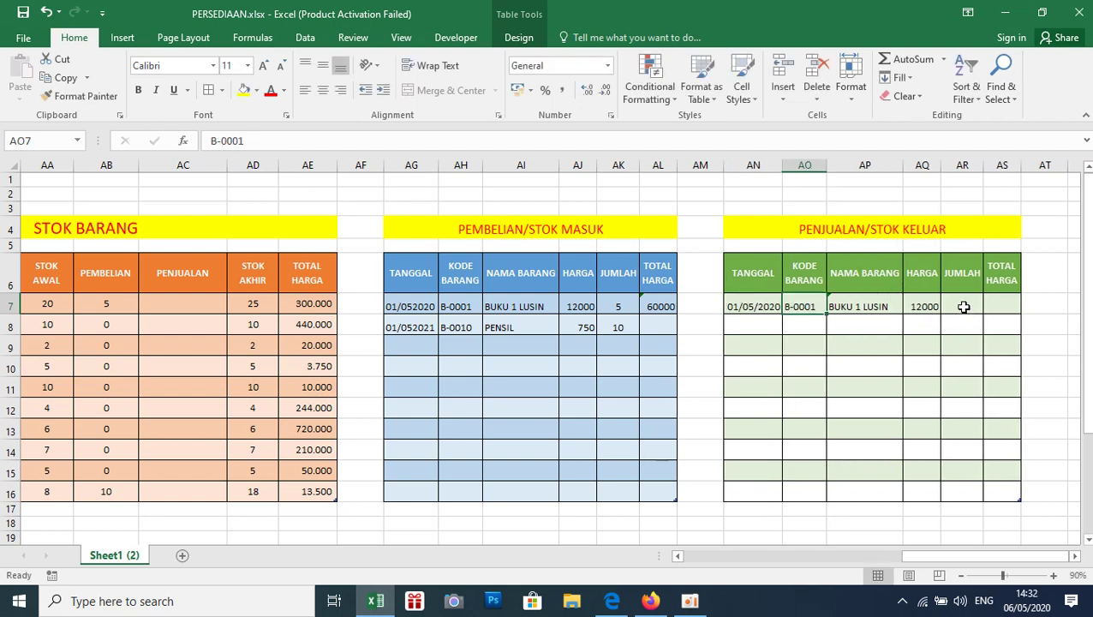
click(963, 307)
text(2)
click(994, 309)
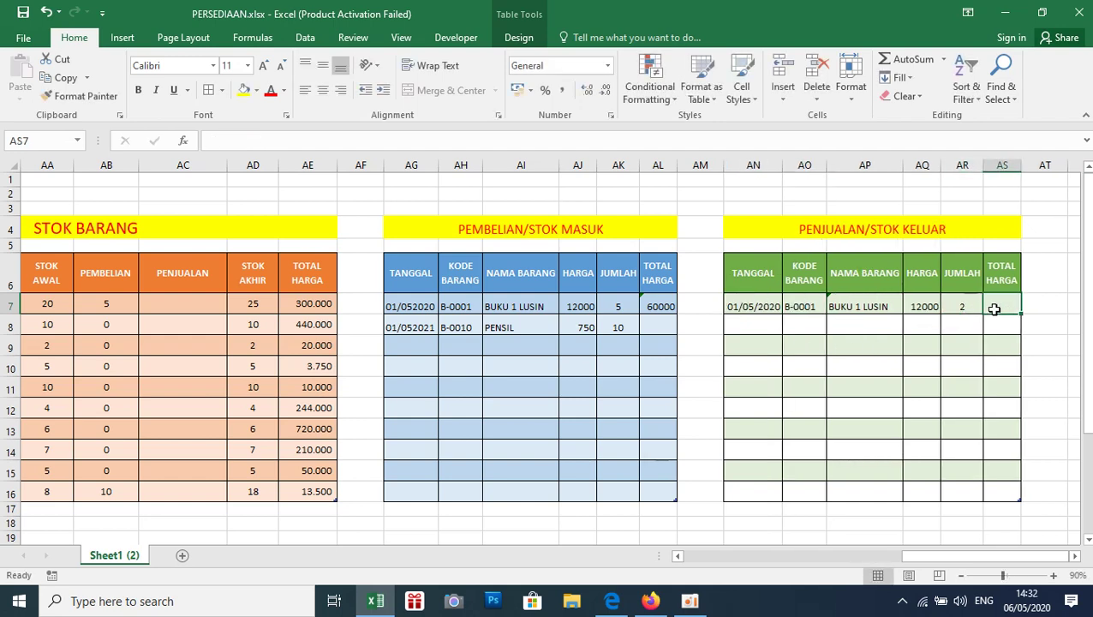
text(=)
click(921, 307)
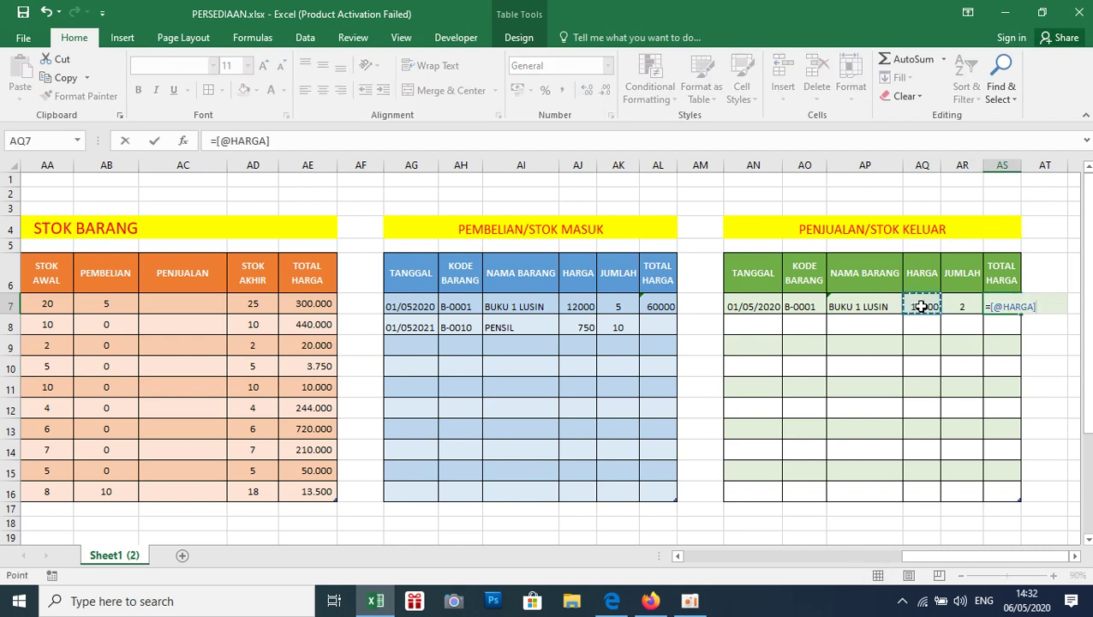
text(*)
click(961, 305)
key(Return)
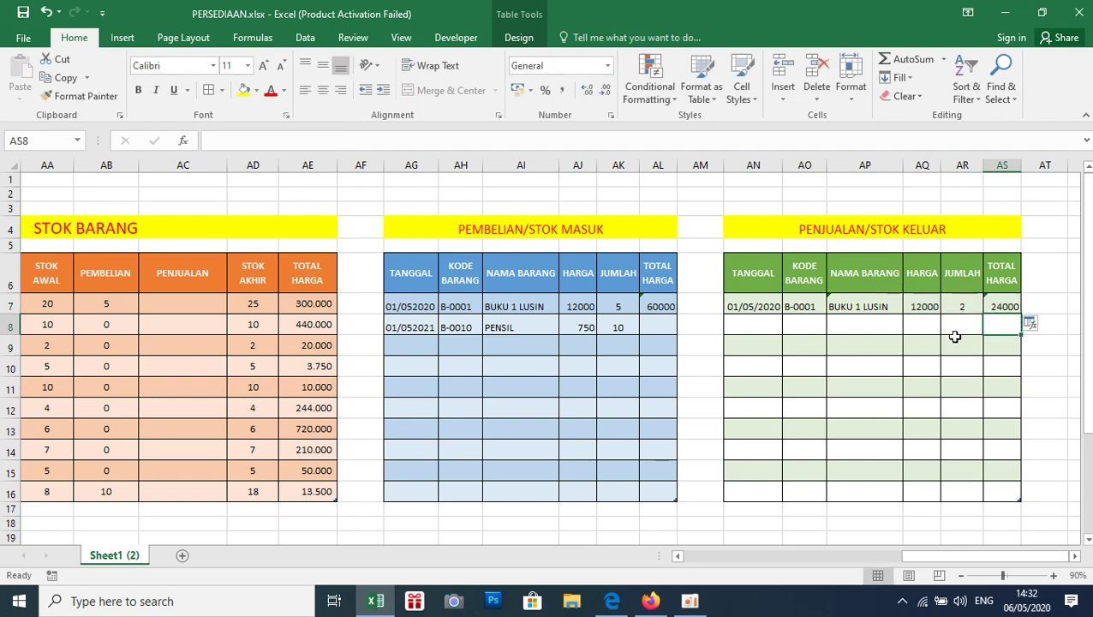
click(954, 349)
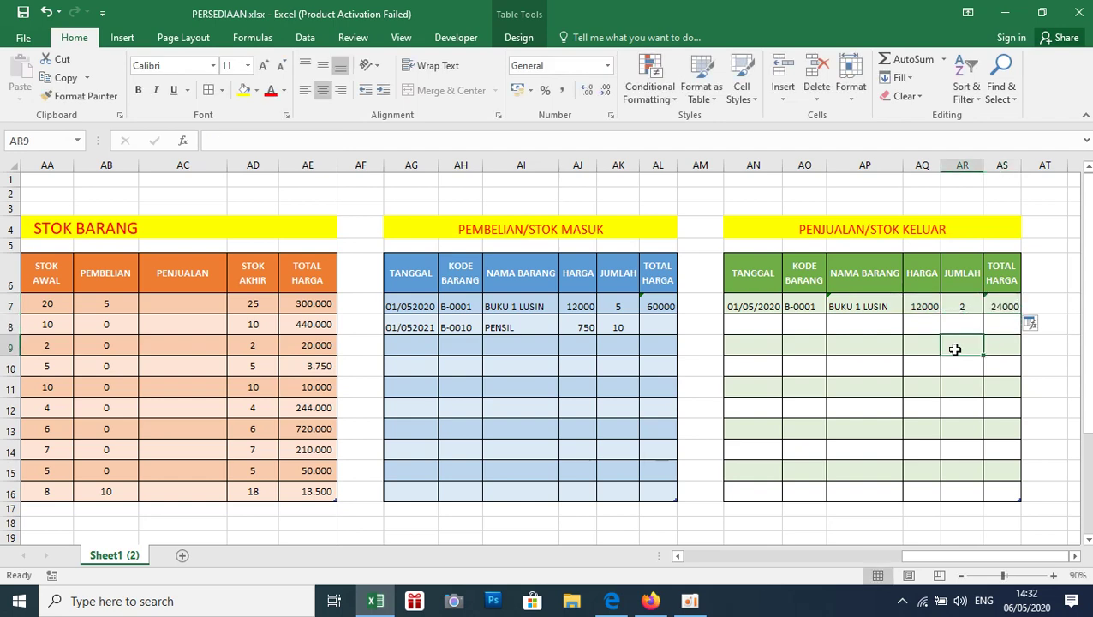
Check the sold quantity in AR7 and select the first PENJUALAN cell AC7
click(956, 307)
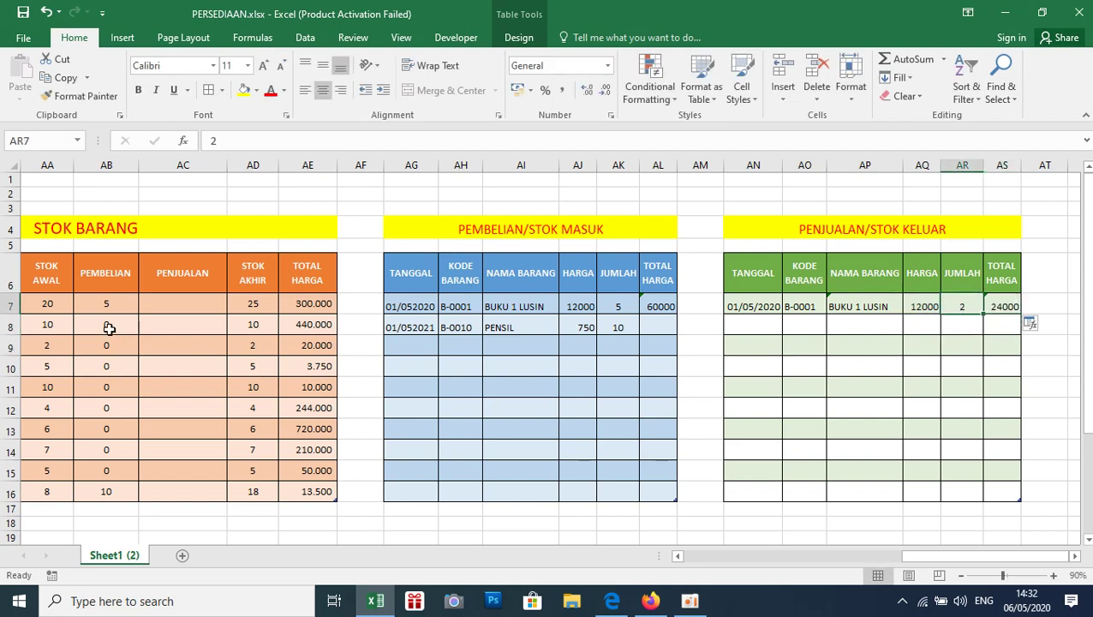
click(179, 310)
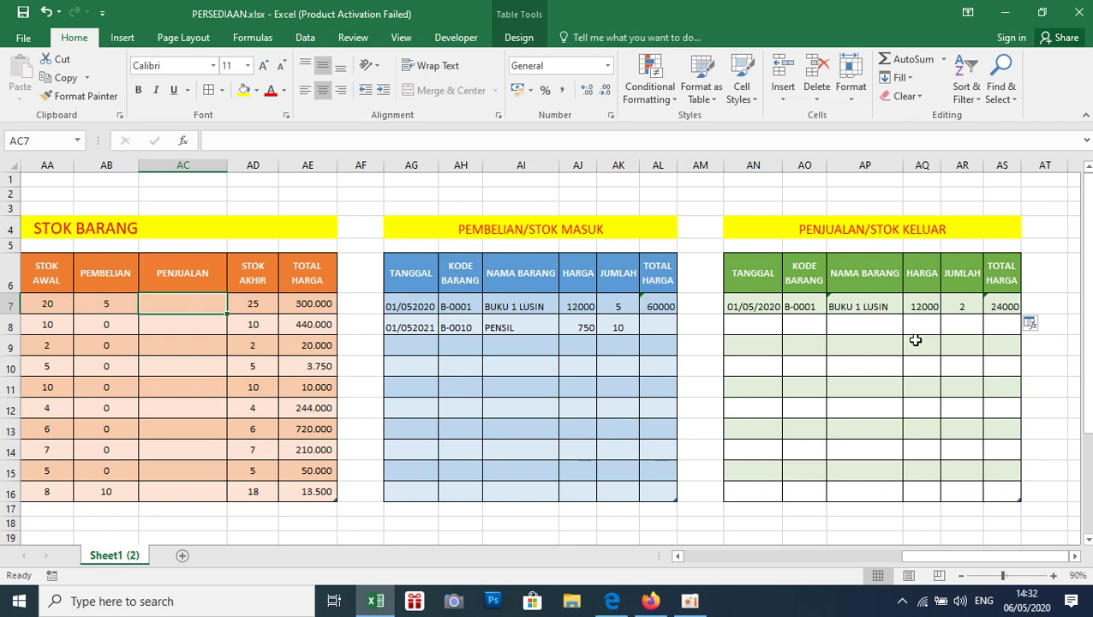
click(960, 308)
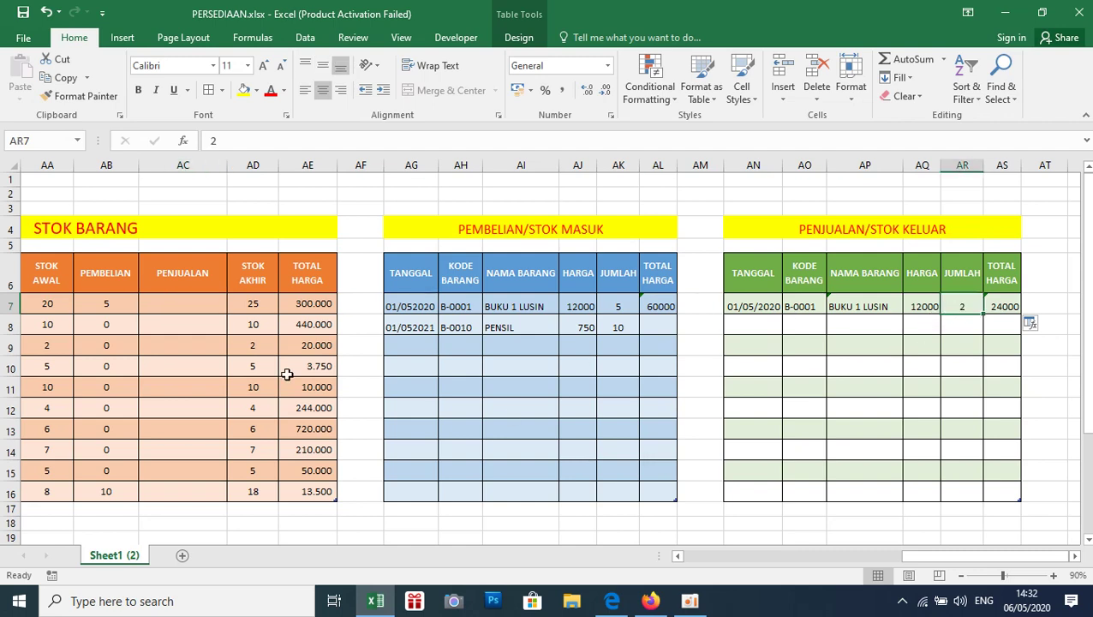
click(203, 308)
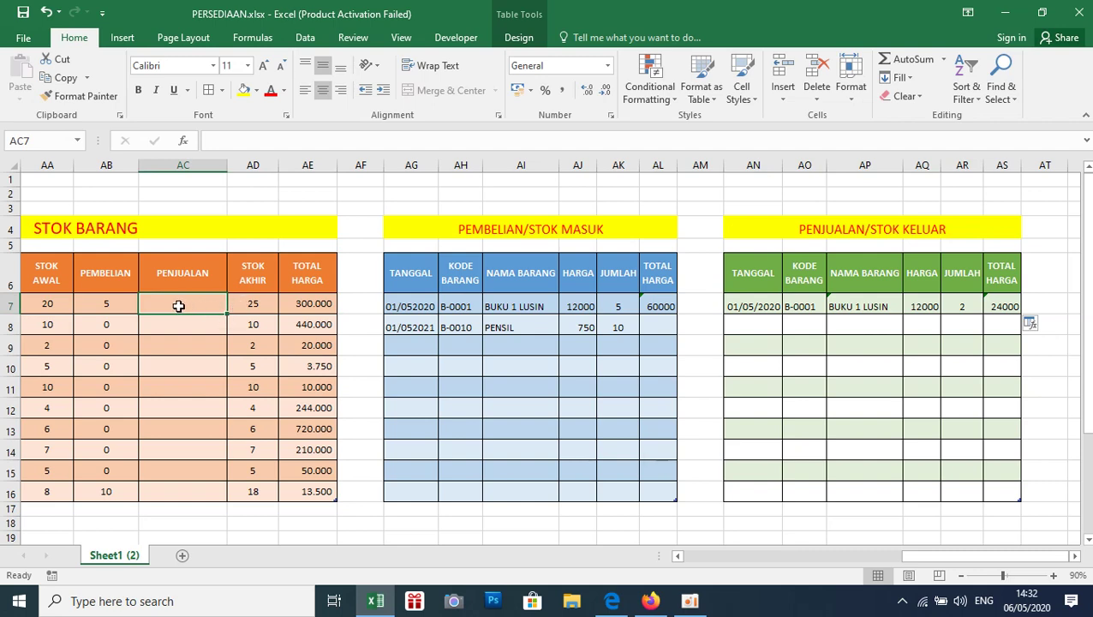
Start a SUMIF in AC7 with the sales KODE BARANG column as range and the stock codes
text(=)
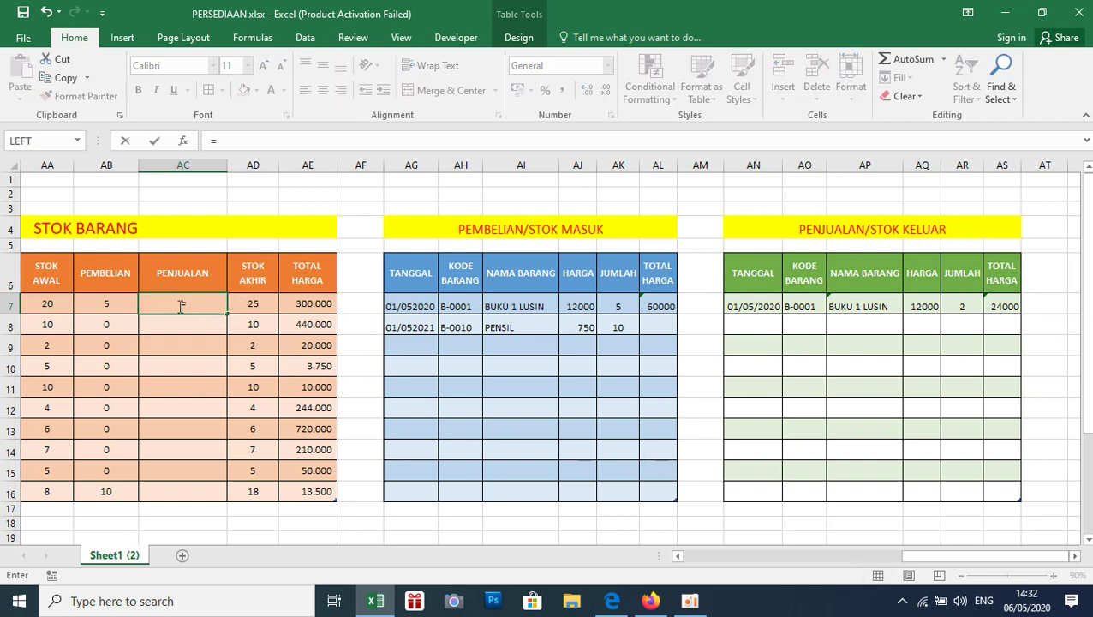
text(SUM)
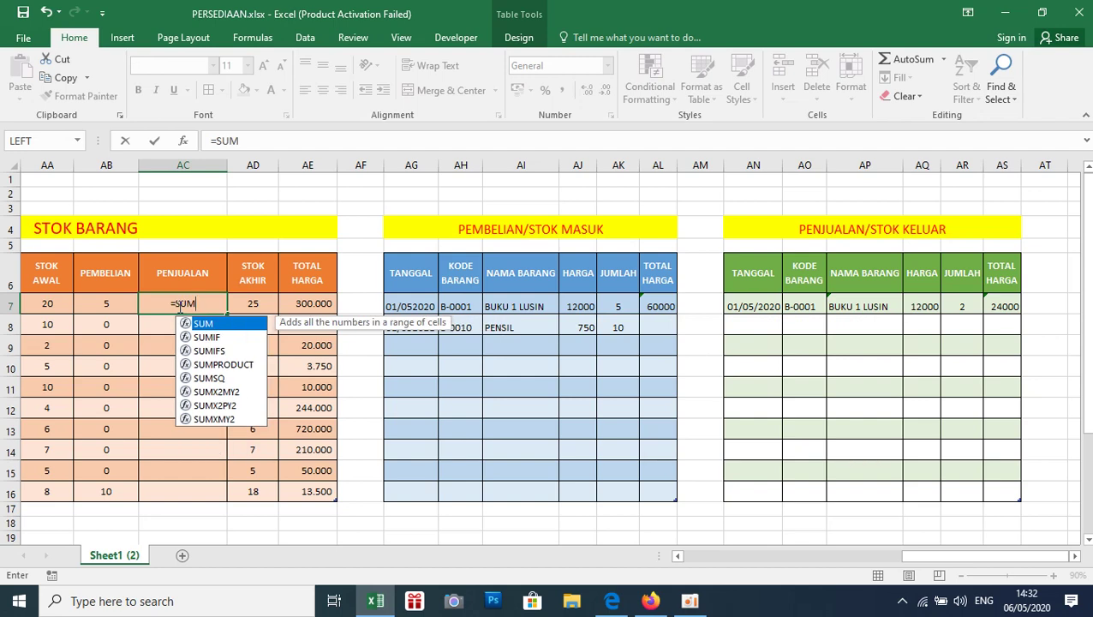
text(IF()
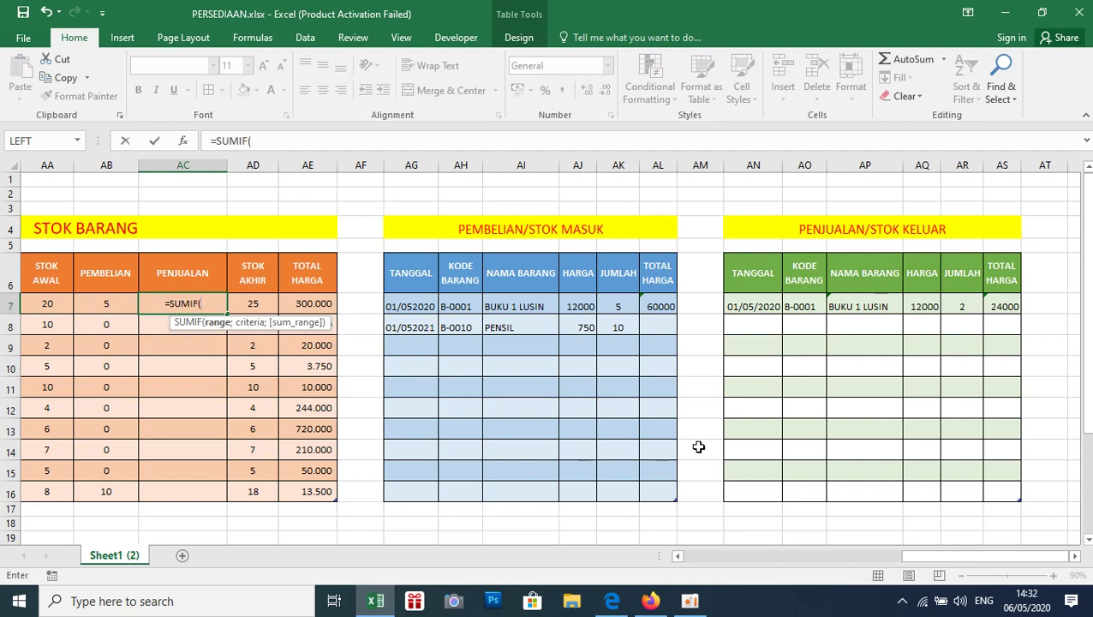
drag(798, 310, 813, 492)
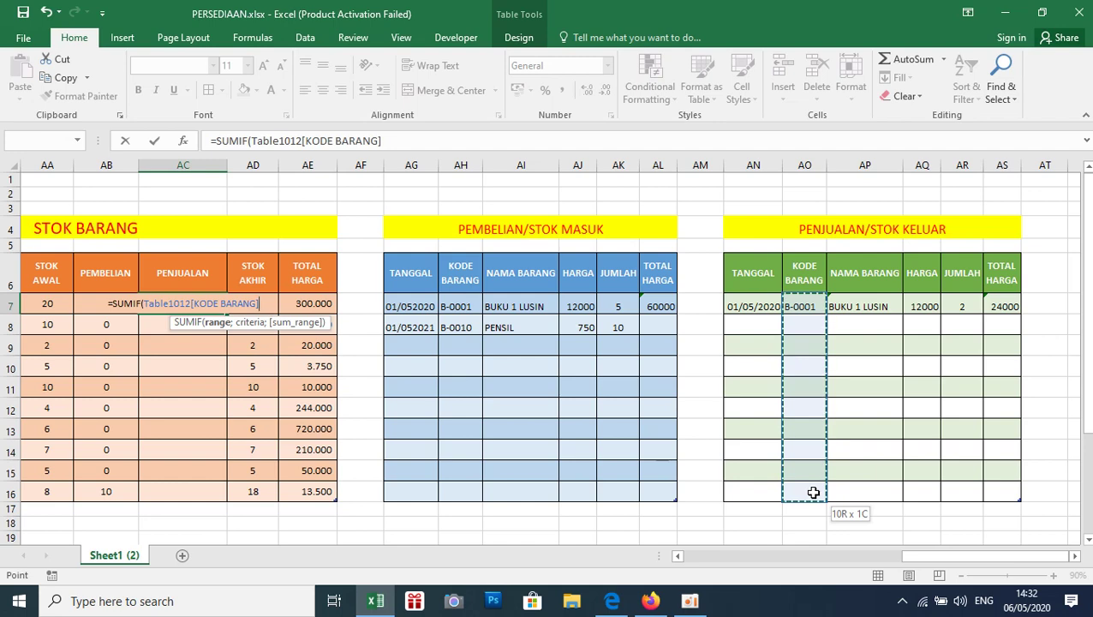
text(;)
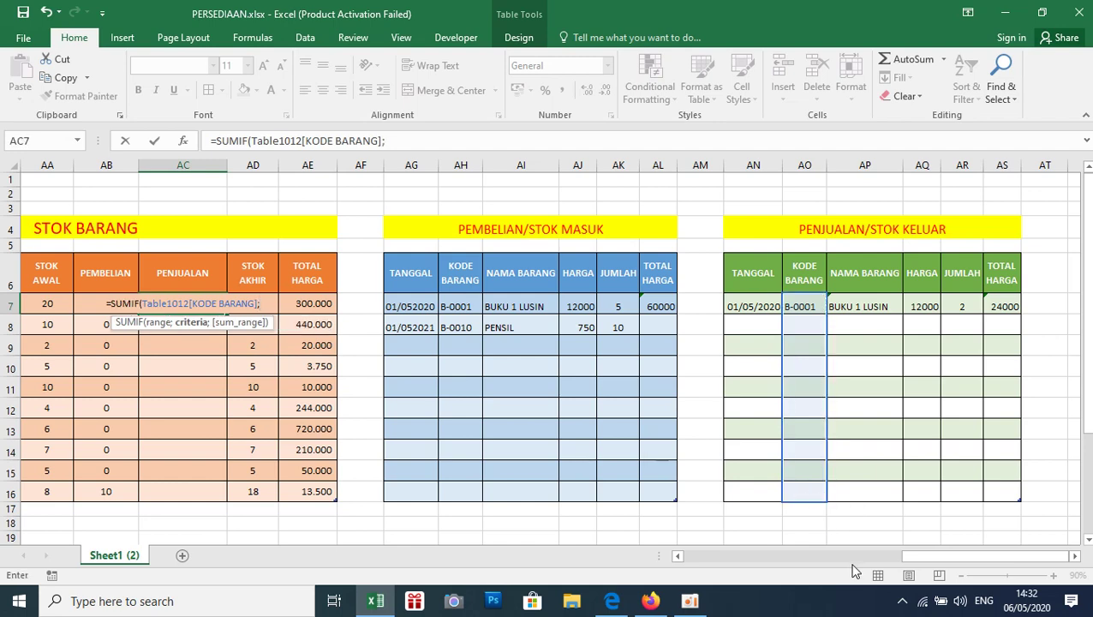
triple_click(677, 555)
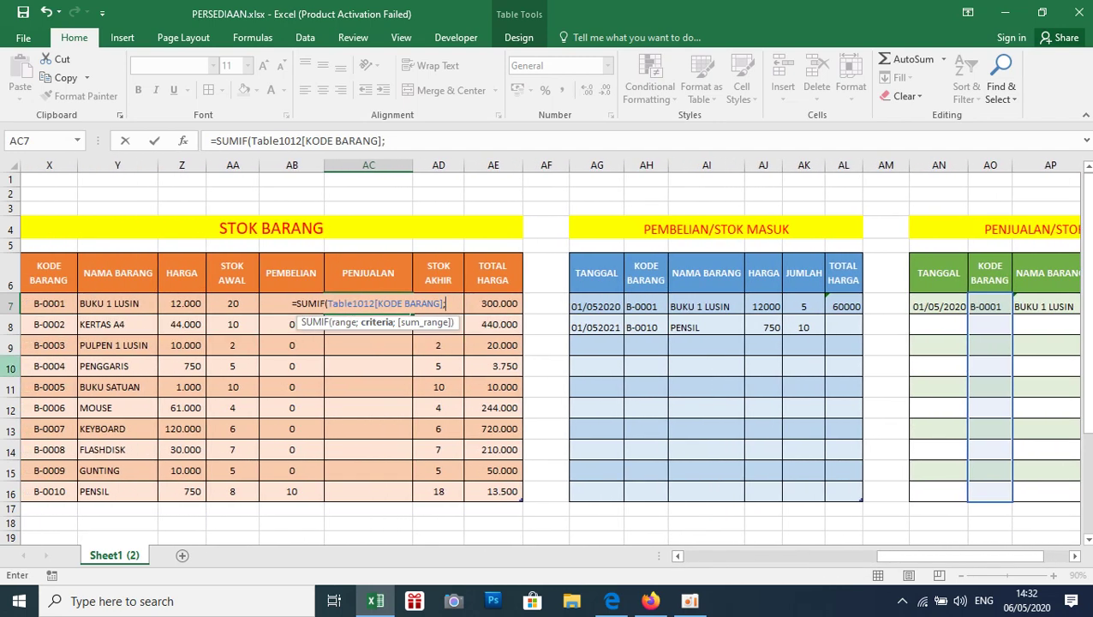
drag(48, 303, 51, 492)
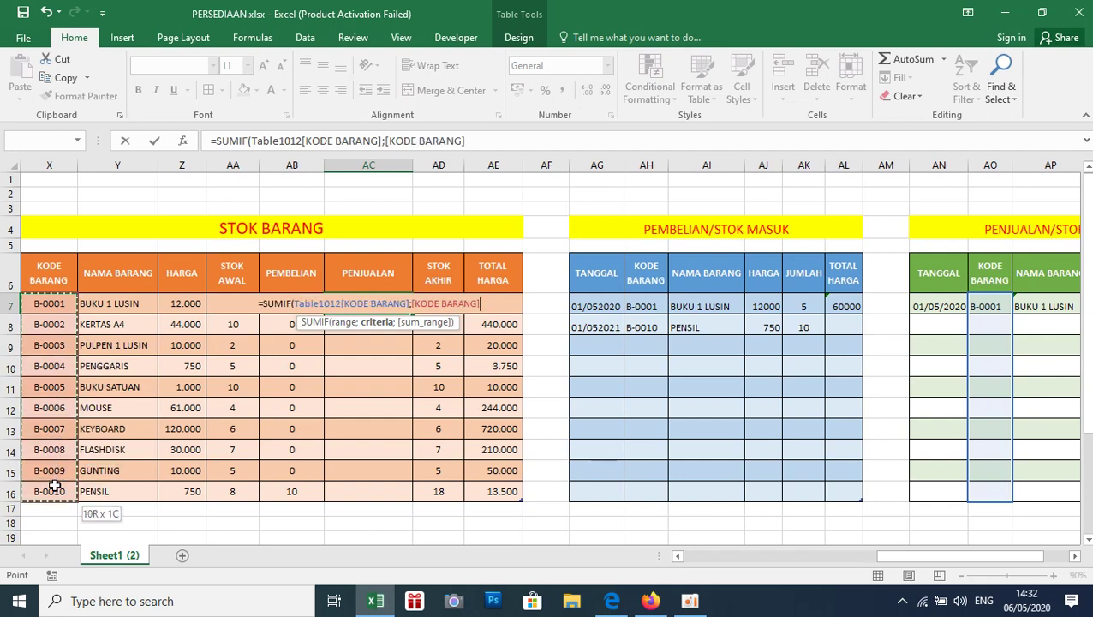
click(1075, 555)
double_click(1075, 556)
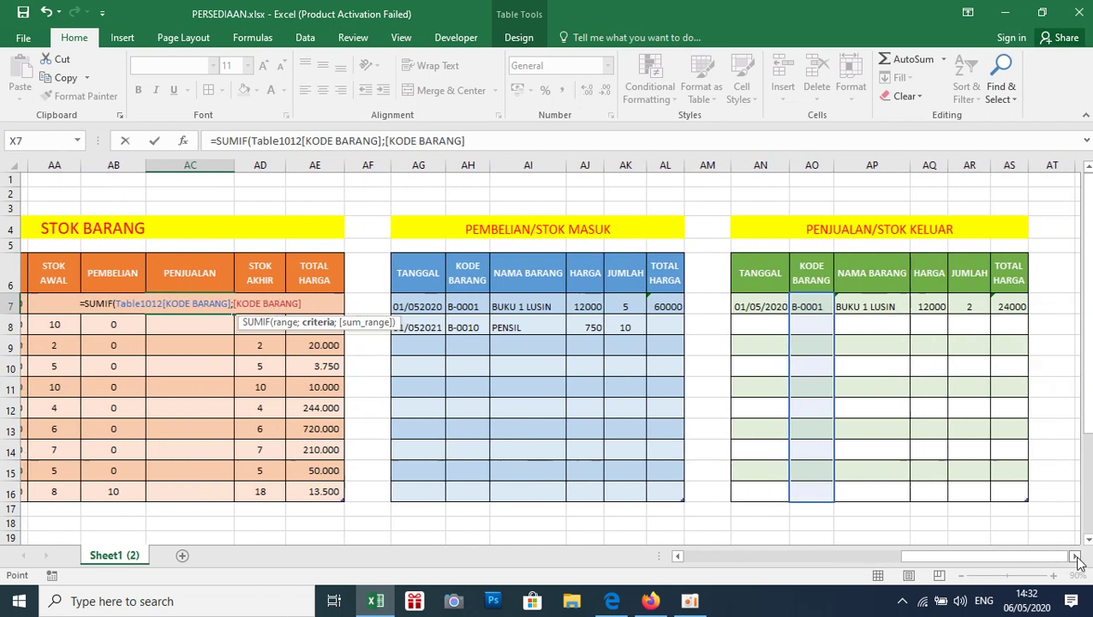
Add the sales JUMLAH column as sum range and commit the SUMIF to PENJUALAN
drag(961, 306, 973, 387)
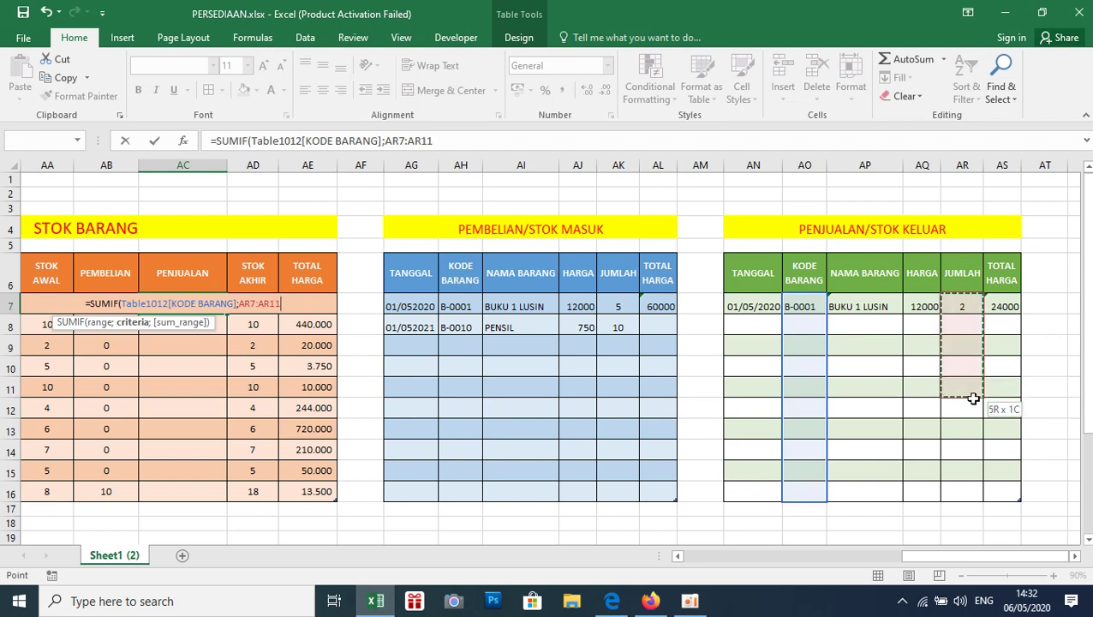
drag(973, 387, 970, 497)
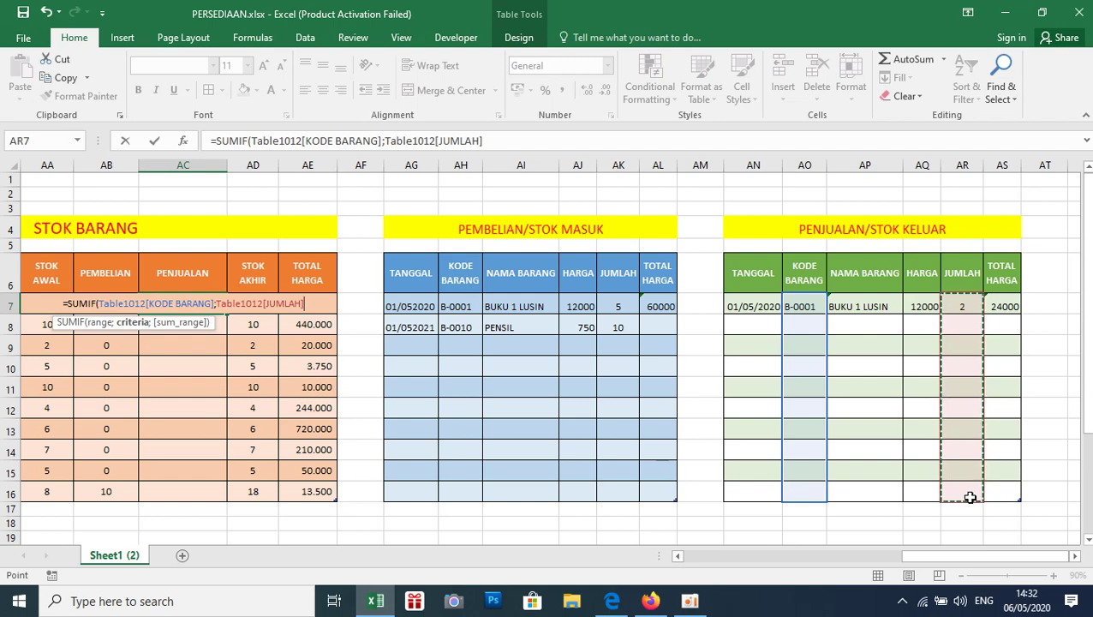
text(;)
key(BackSpace)
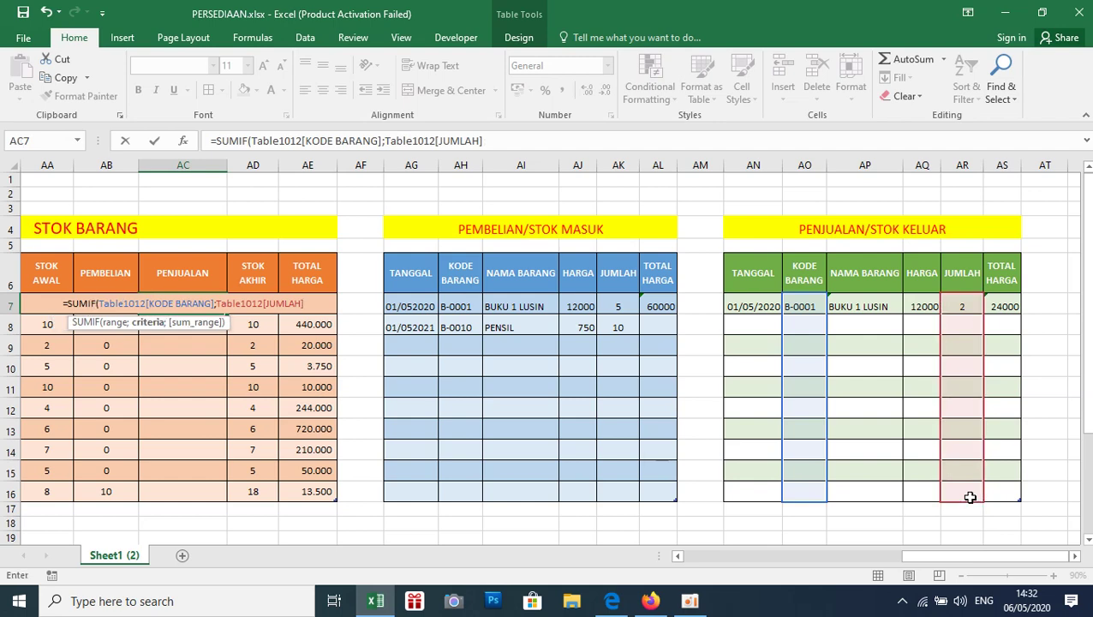
key(Return)
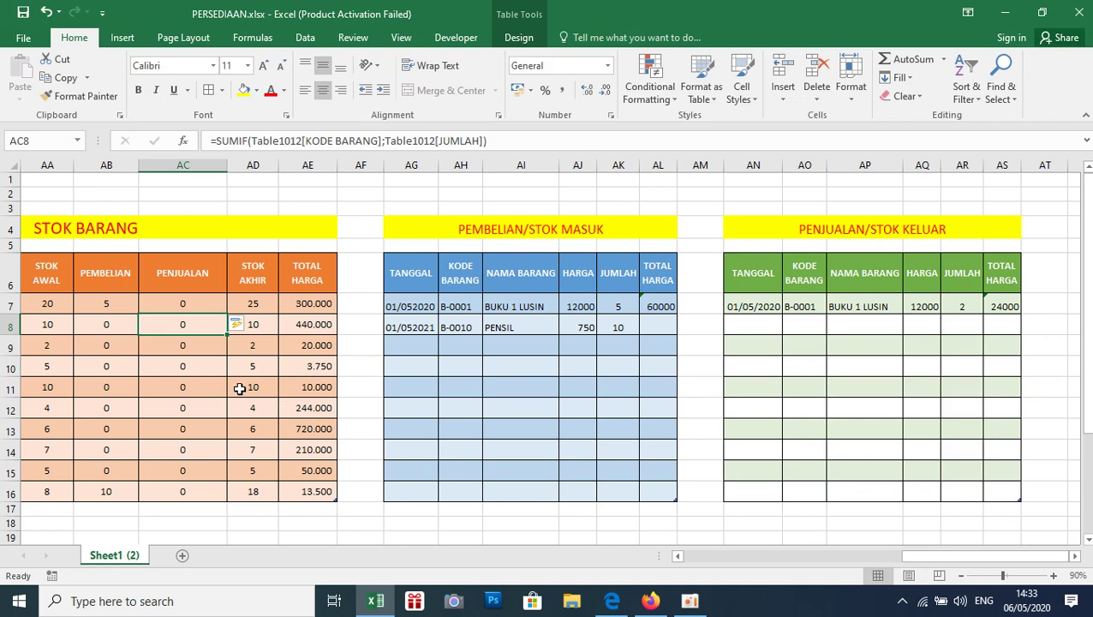
click(195, 307)
Undo the faulty fill and restart AC7 as SUMIF over the sales KODE BARANG column
key(ctrl+z)
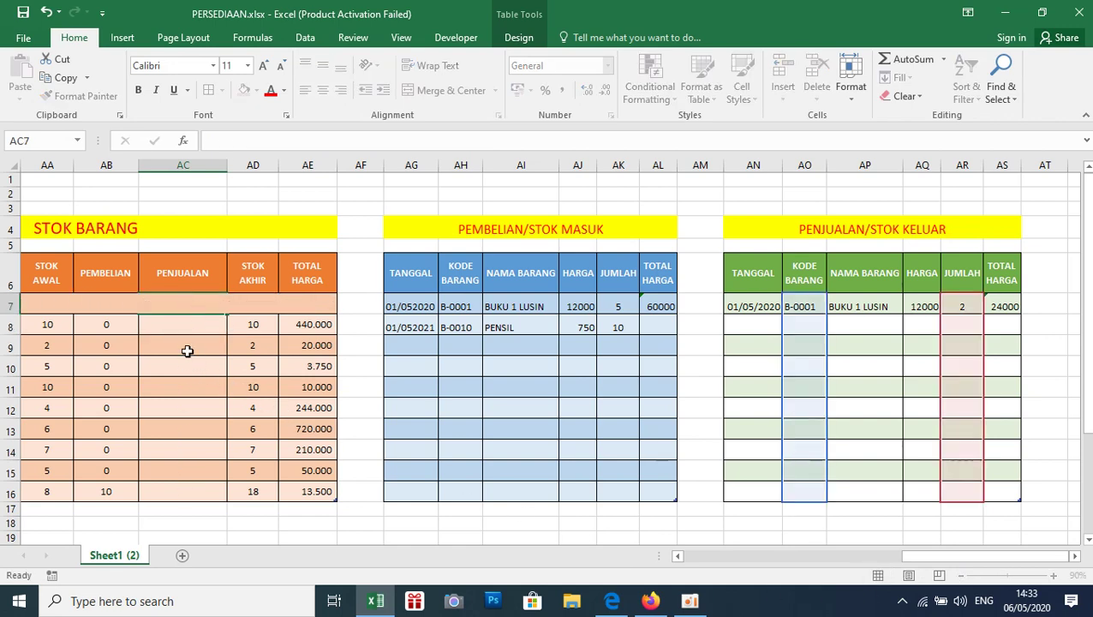
key(ctrl+z)
text(=)
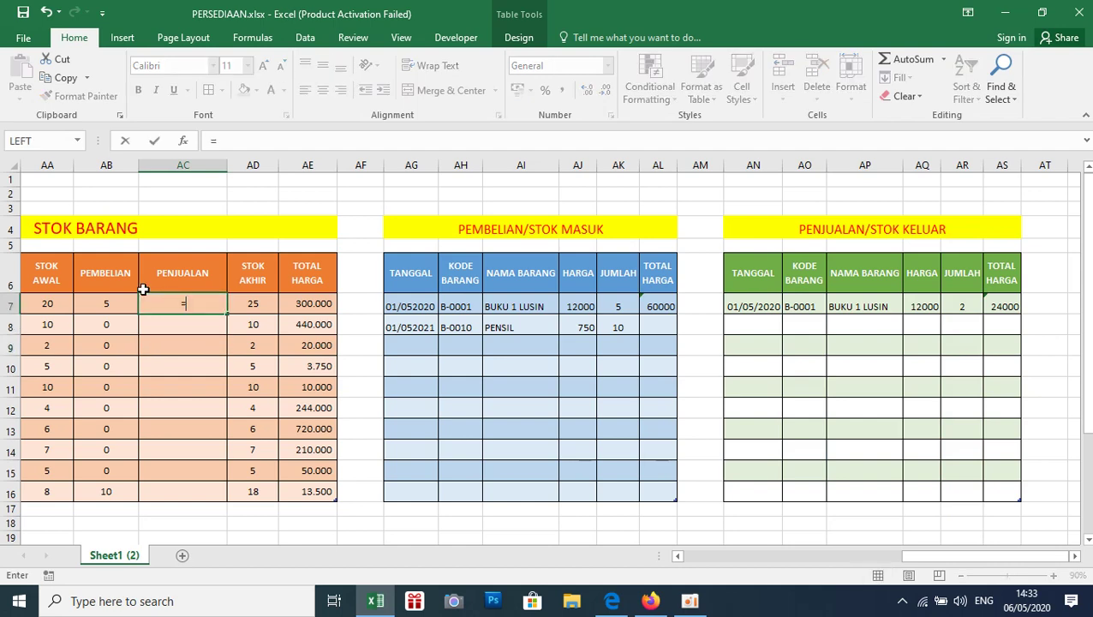
text(SU)
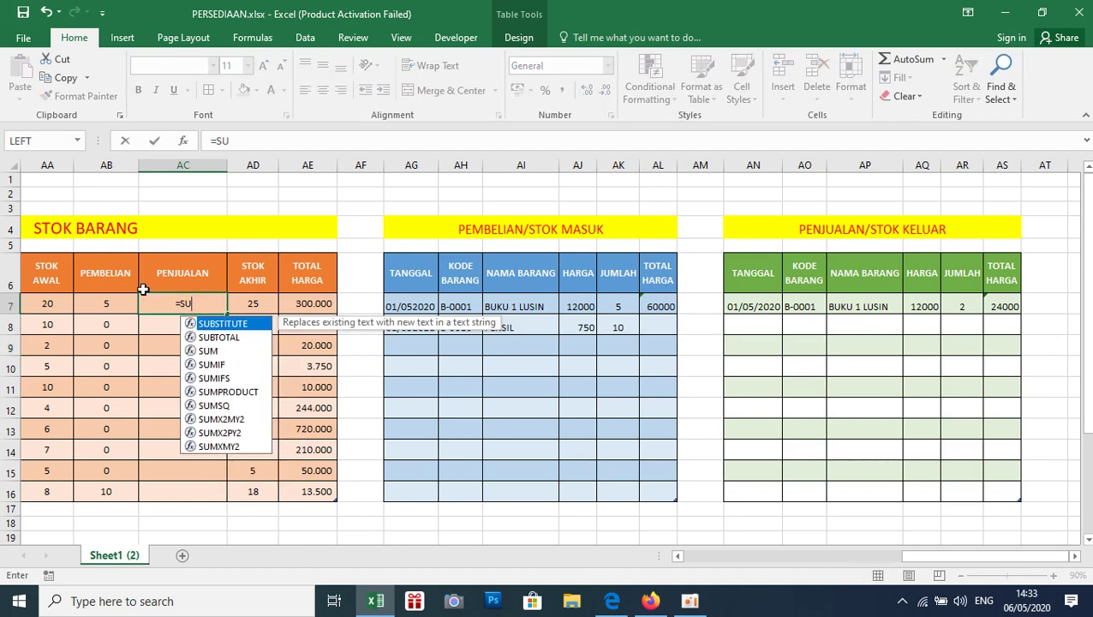
text(M)
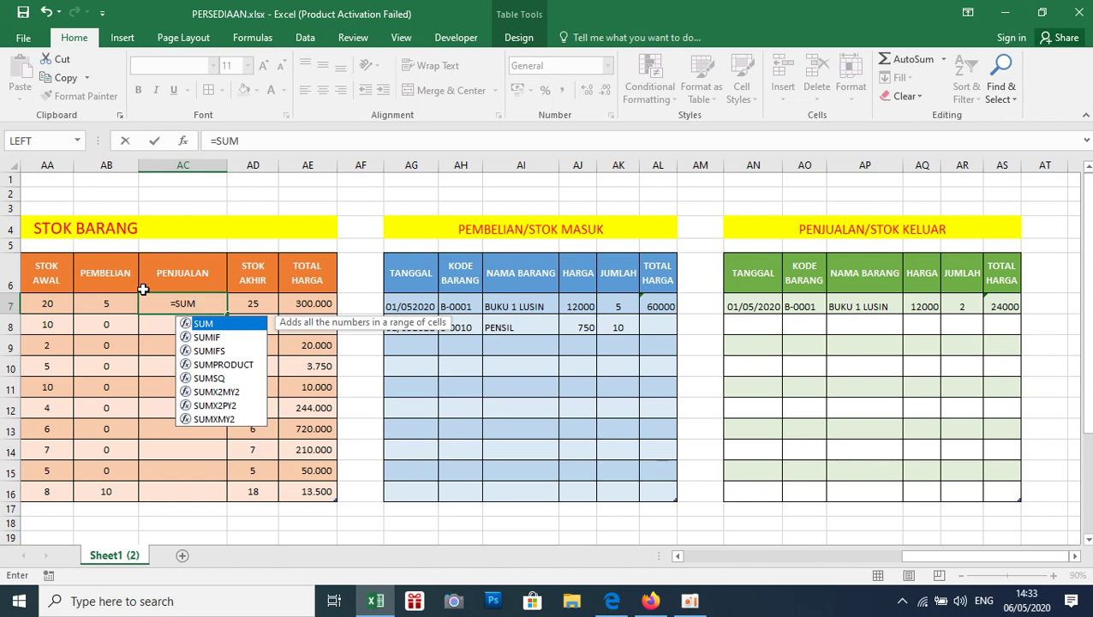
key(Down)
key(Tab)
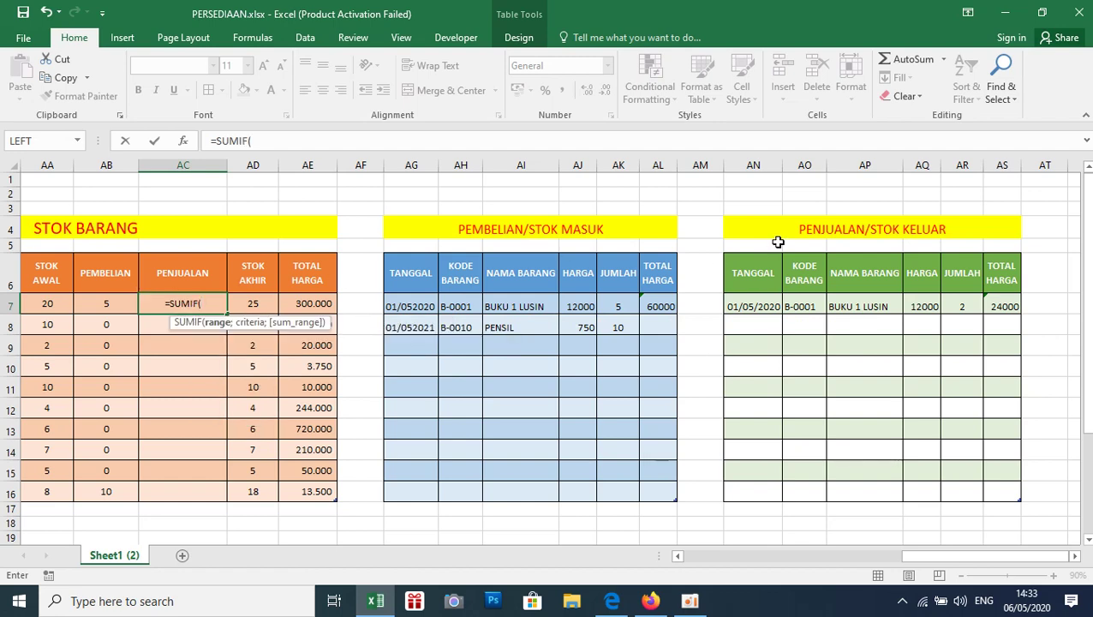
drag(808, 310, 806, 489)
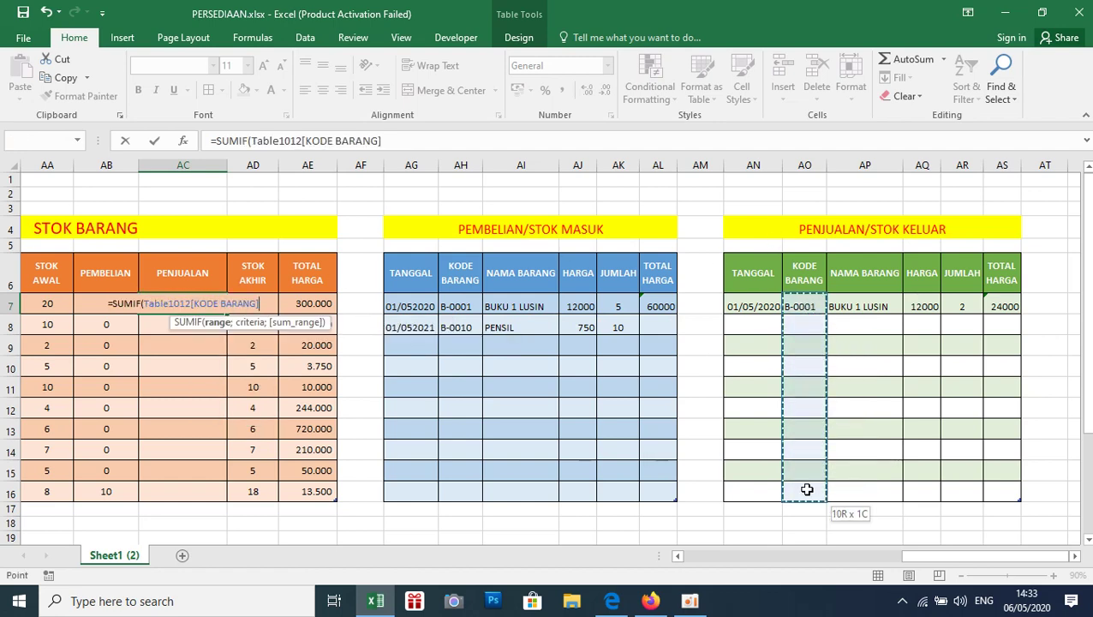
text(;)
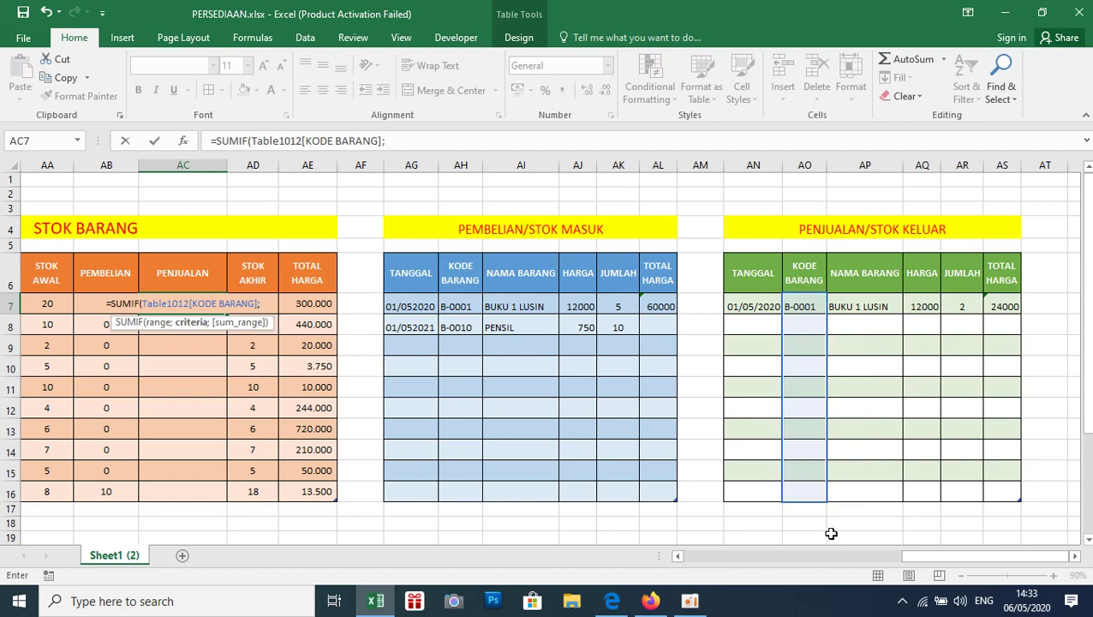
Complete the SUMIF with each row's item code and sales JUMLAH, filling PENJUALAN so B-0001 shows 2
click(677, 555)
drag(60, 310, 55, 491)
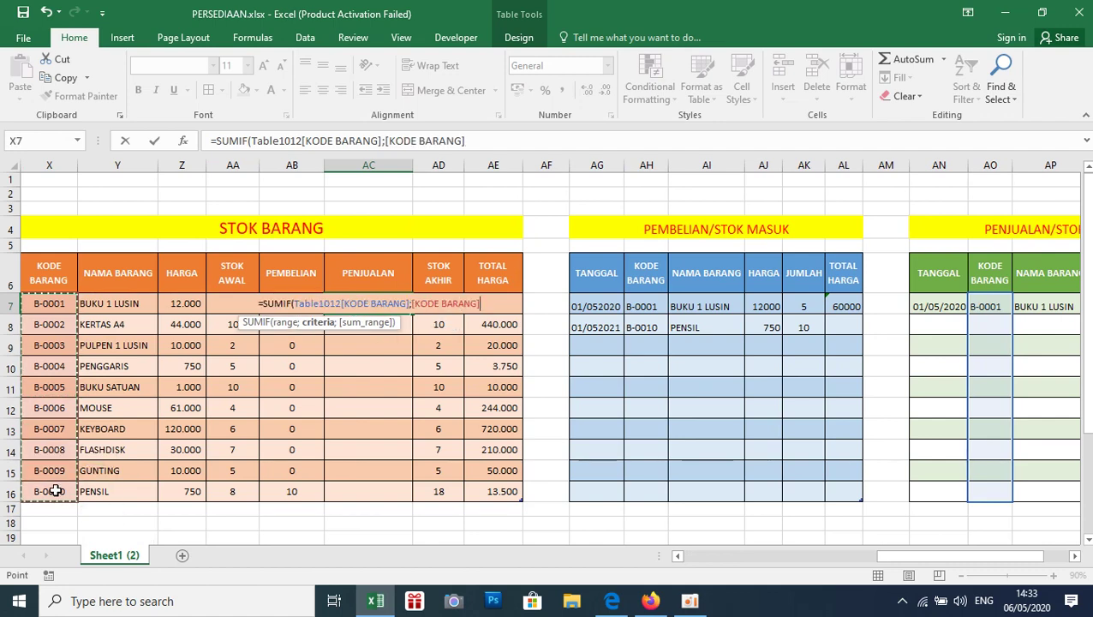
text(;)
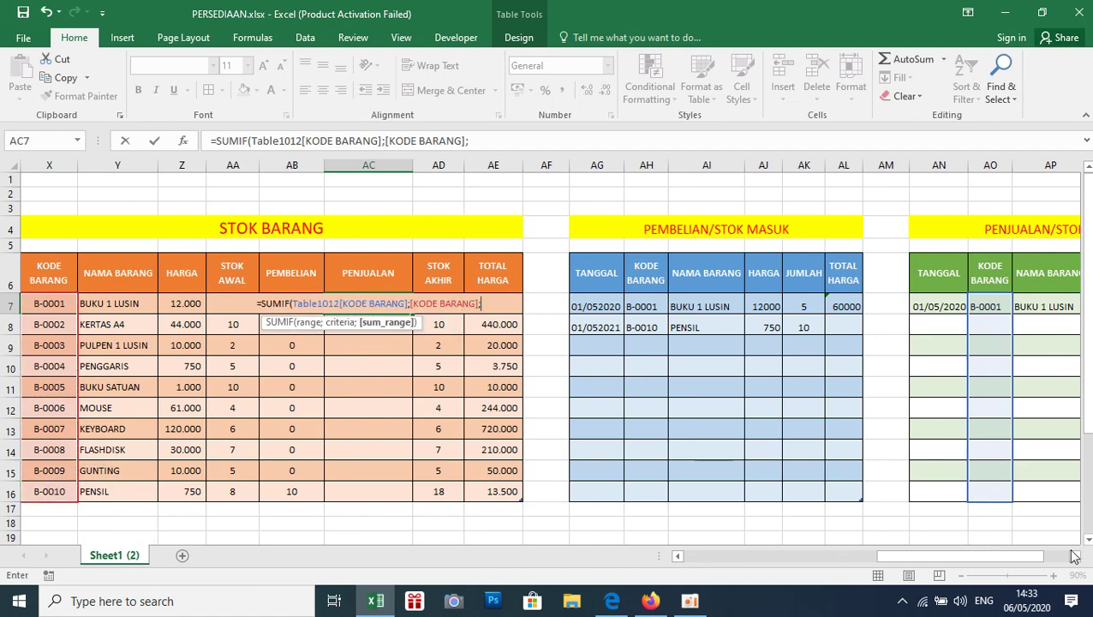
click(1074, 555)
click(1074, 555)
drag(1009, 311, 1012, 486)
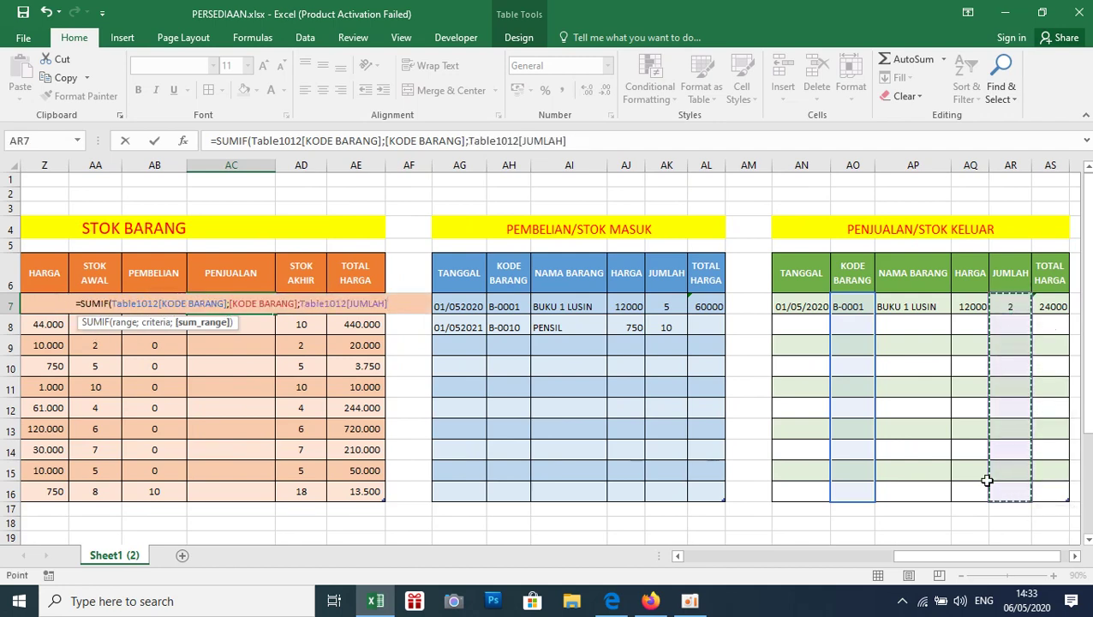
text())
key(ctrl+Return)
key(Return)
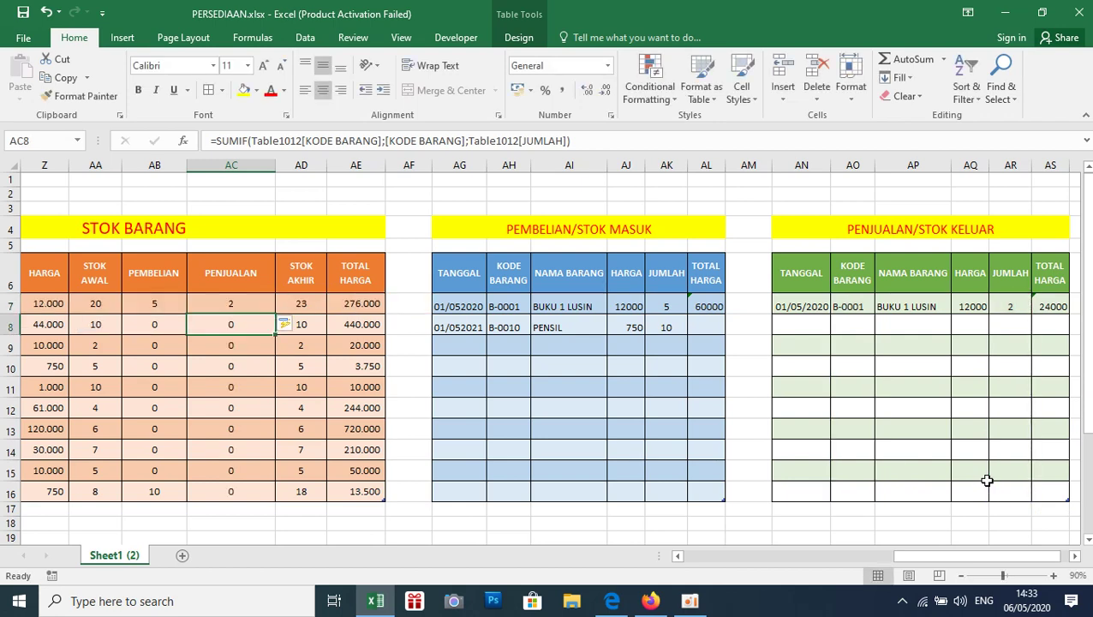
Check B-0001's SUMIF result and extend the sale date to 02/05/2020 in row 8
click(241, 304)
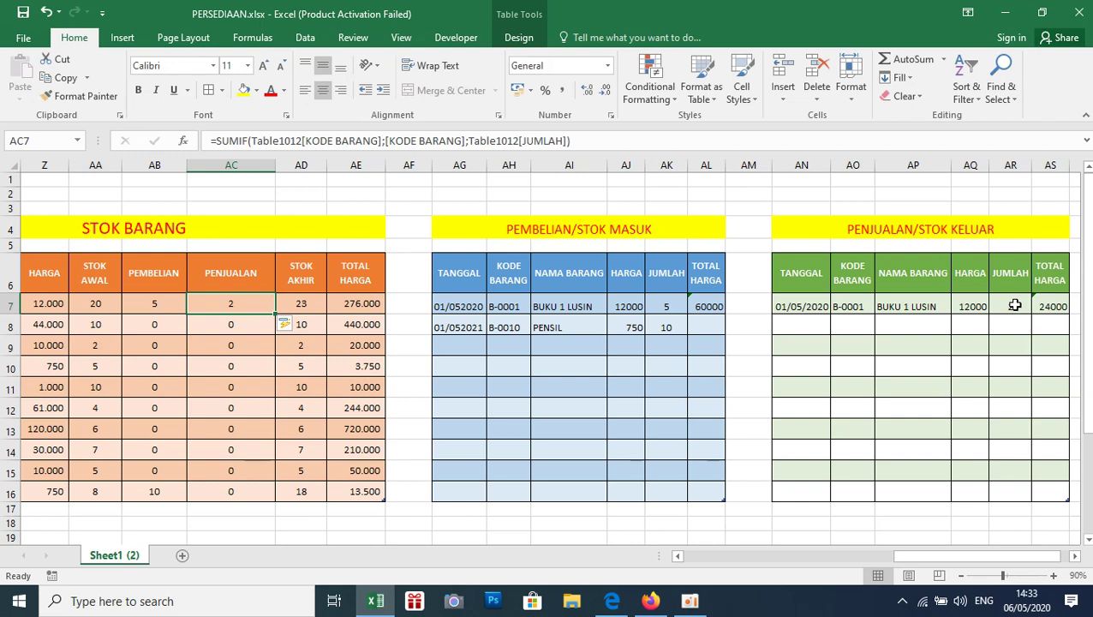
click(795, 327)
click(817, 310)
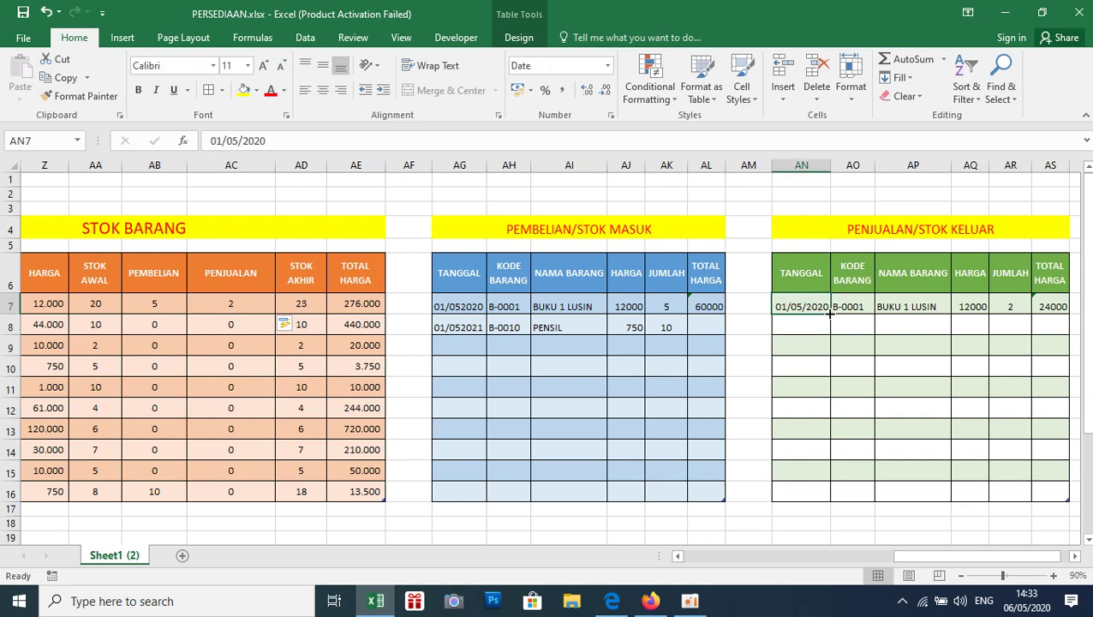
drag(829, 313, 848, 332)
Record item B-0010 (PENSIL) with quantity 1 in the second sale row
click(852, 329)
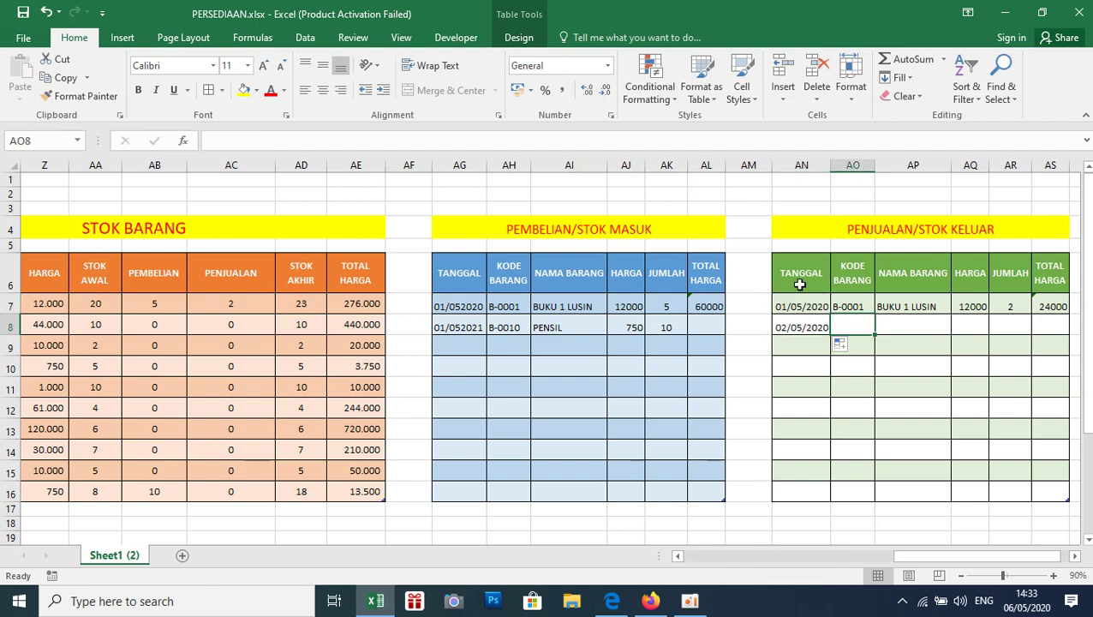
text(B-000)
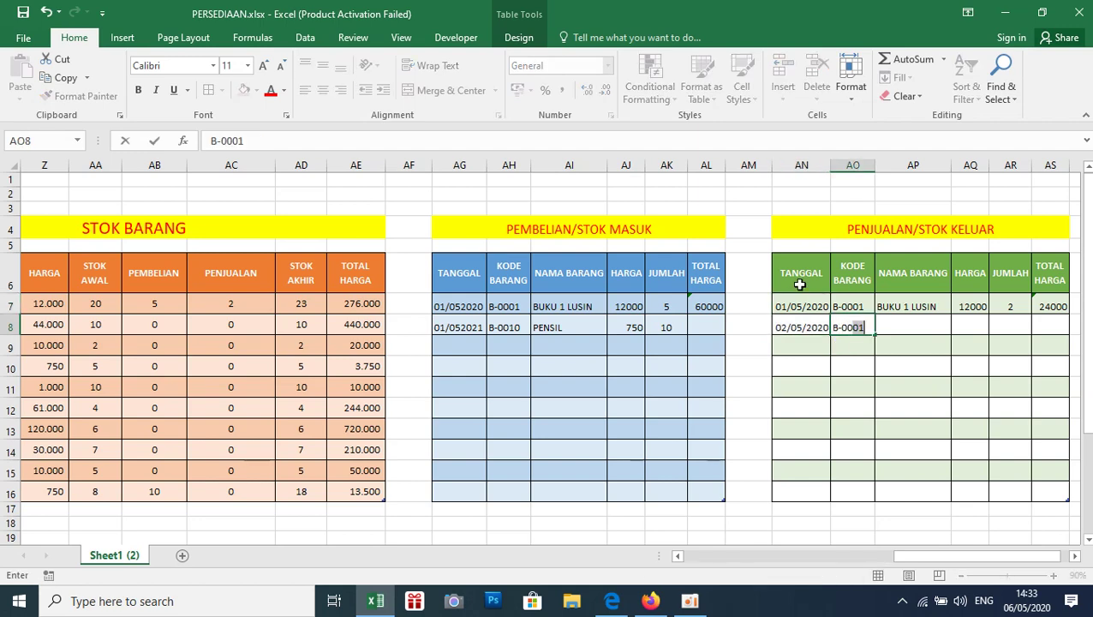
text(1)
key(Tab)
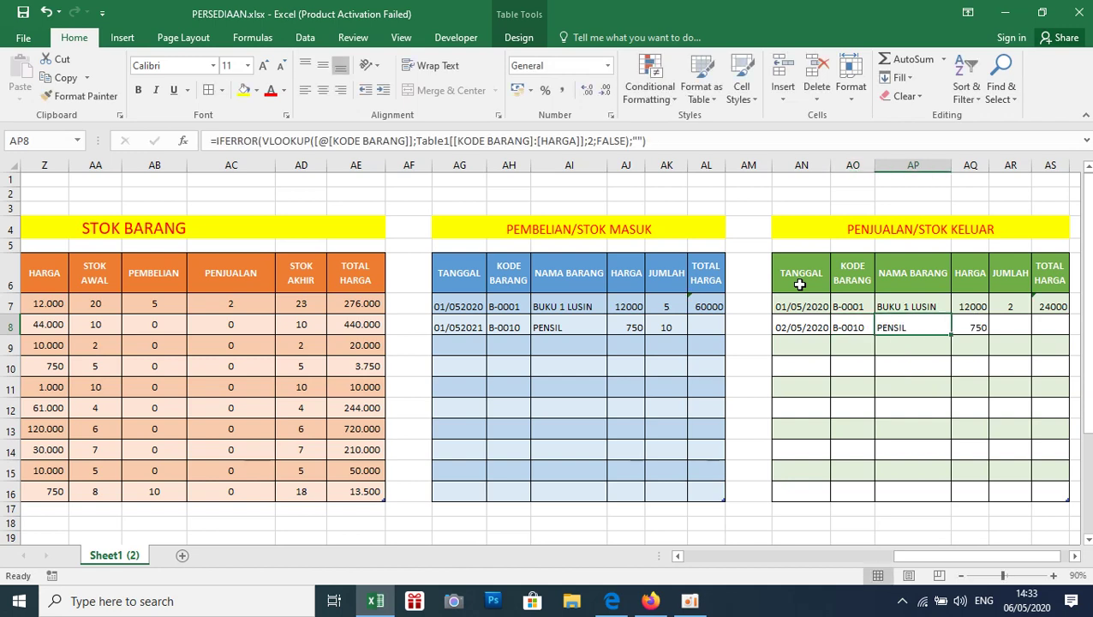
click(1016, 323)
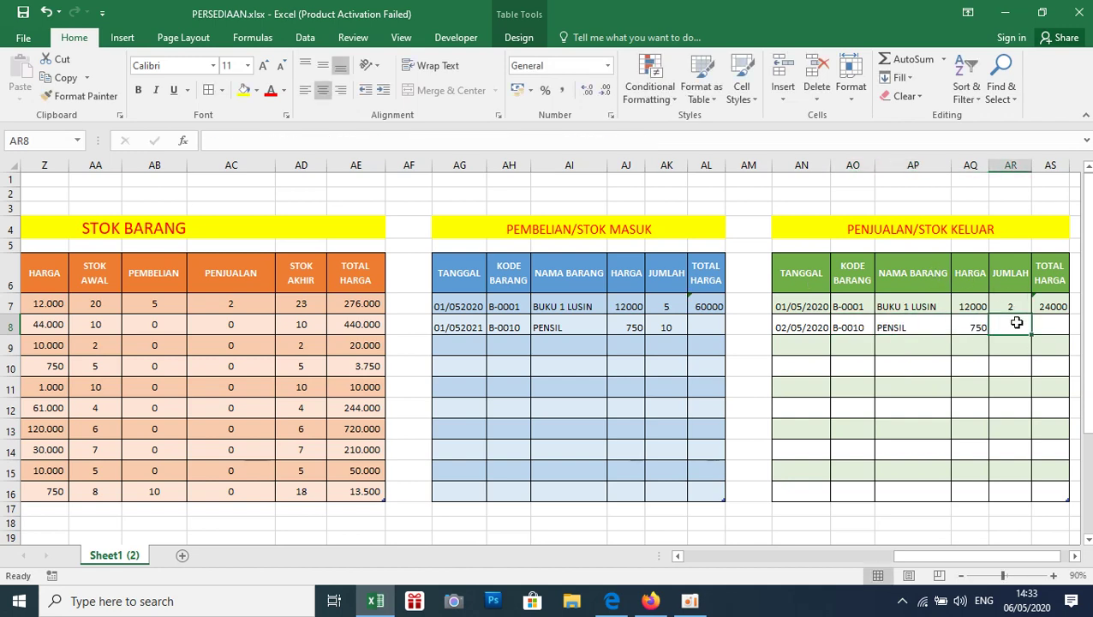
text(1)
key(Tab)
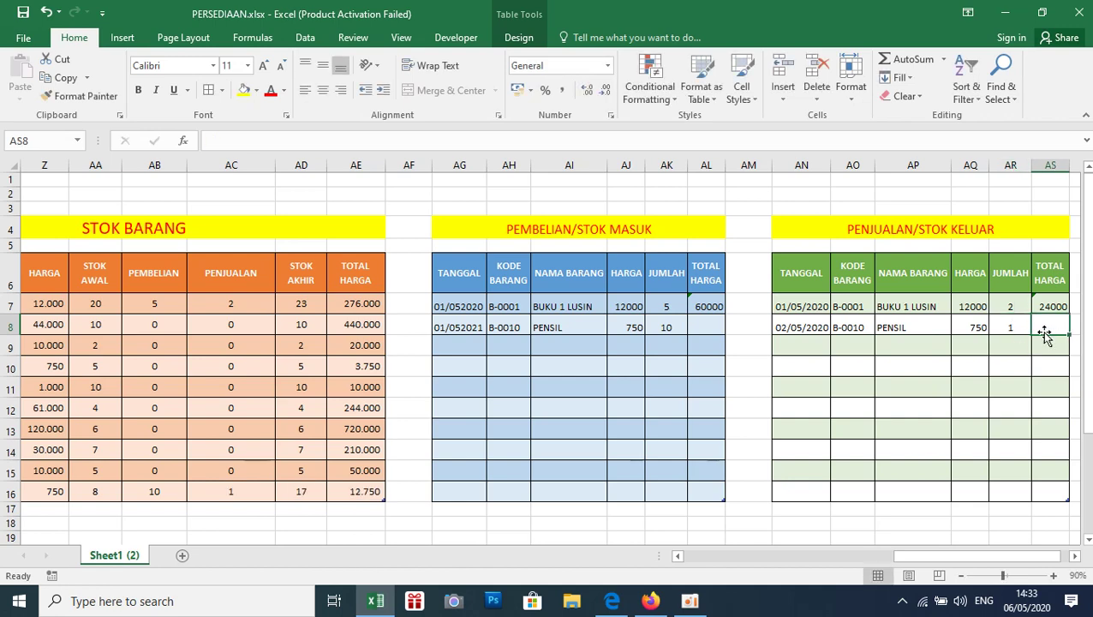
click(1056, 309)
Fill TOTAL HARGA down to AS16, widen column AS, and confirm the PENSIL sale's 750 total
drag(1058, 309, 1062, 497)
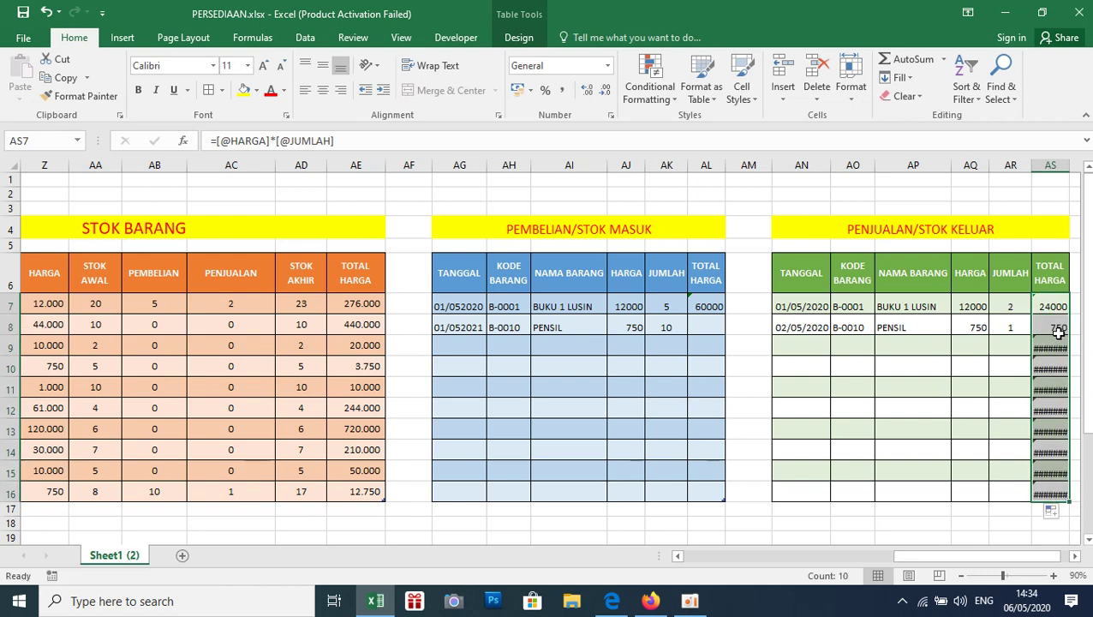
drag(1069, 171, 1079, 171)
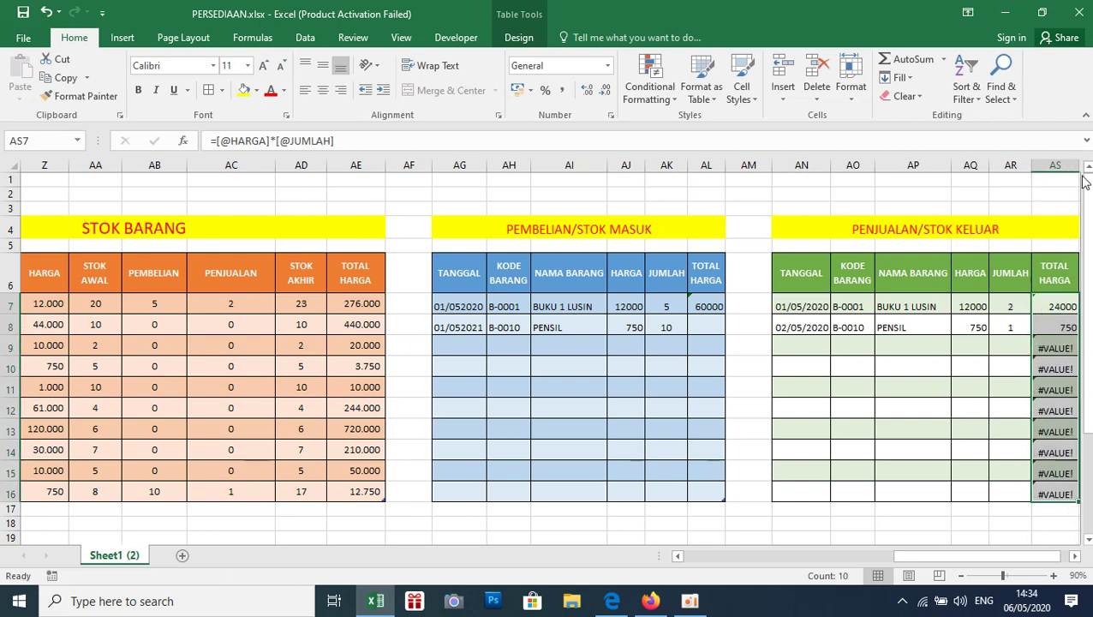
click(1011, 329)
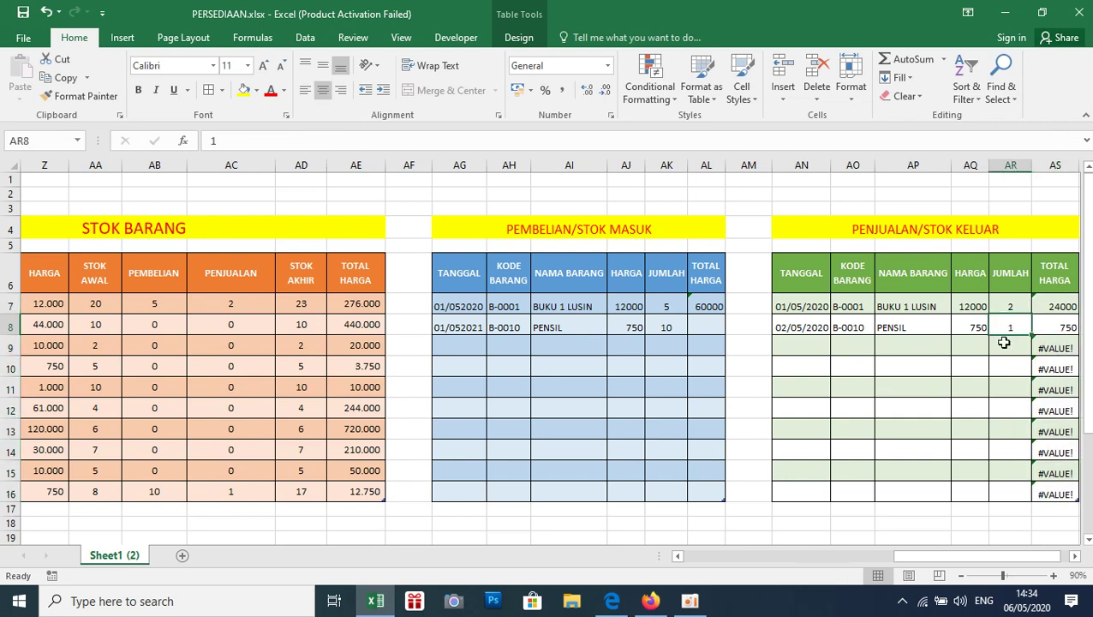
click(246, 496)
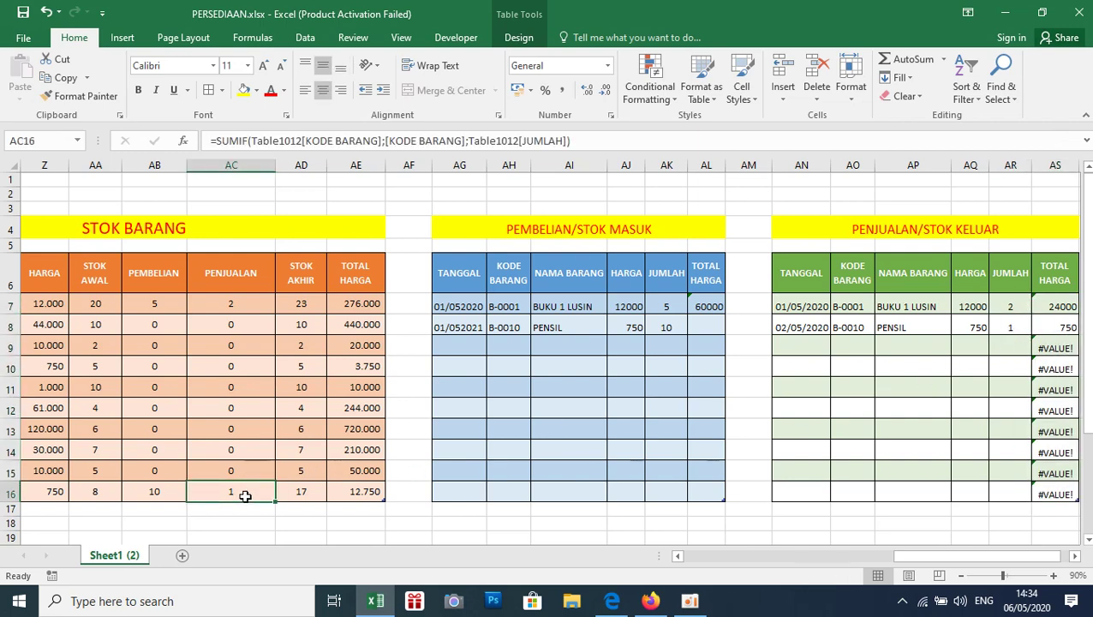
click(683, 555)
double_click(683, 555)
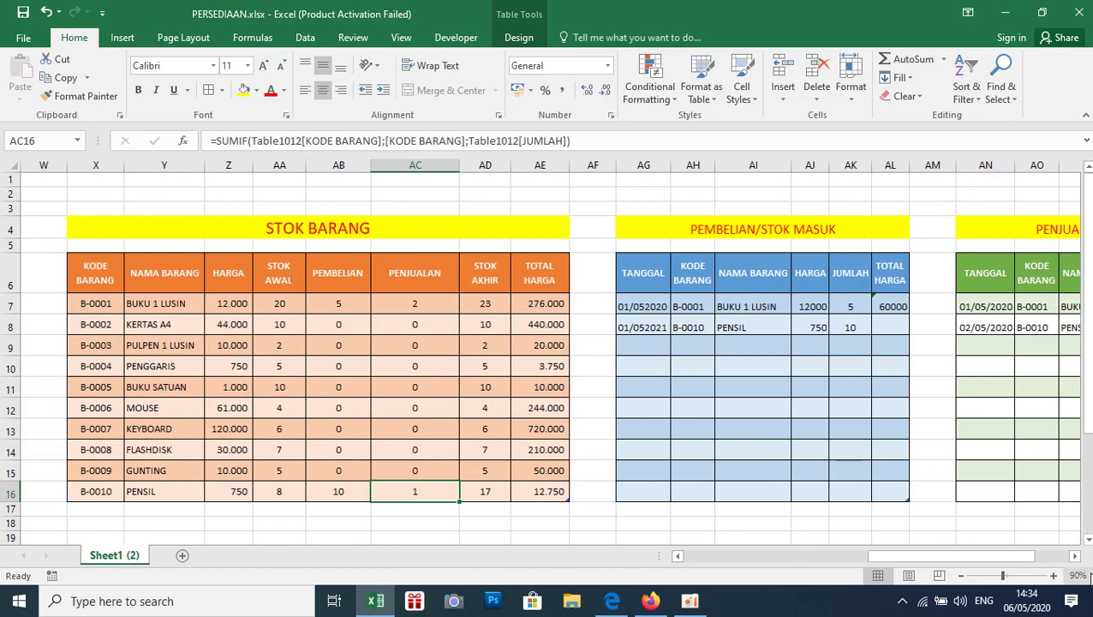
click(1074, 556)
click(1074, 556)
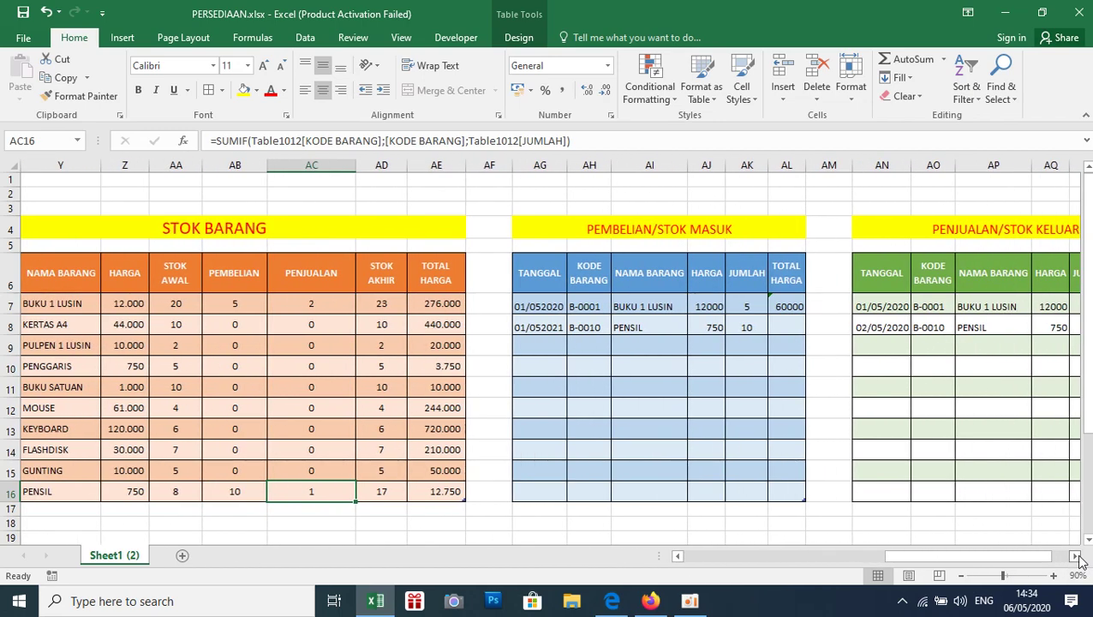